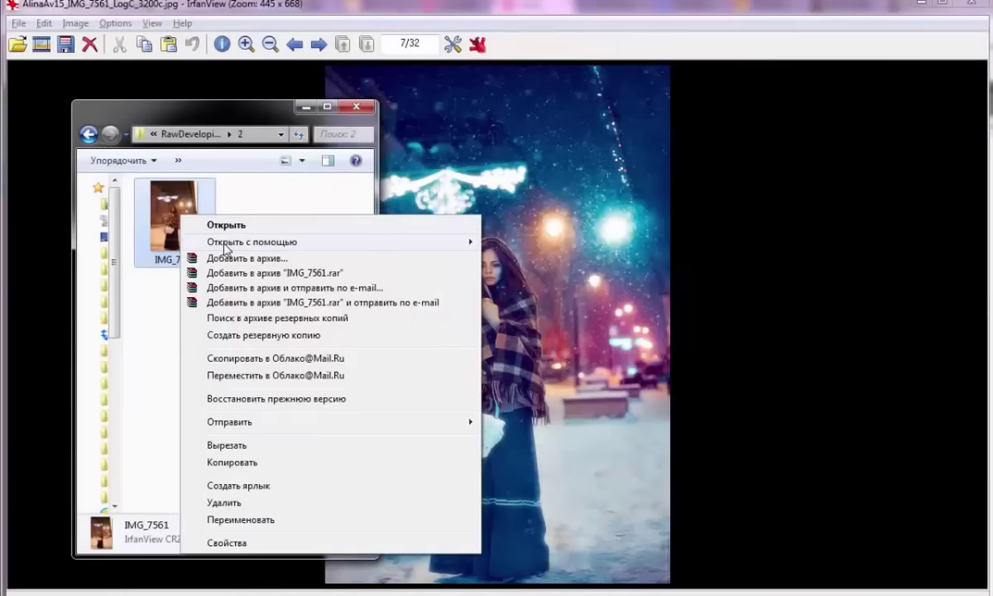
Open the raw photo IMG_7561 in Camera Raw and set its white balance temperature to 2300
{"action": "mouse_move", "coordinate": [225, 249]}
{"action": "left_click", "coordinate": [496, 237]}
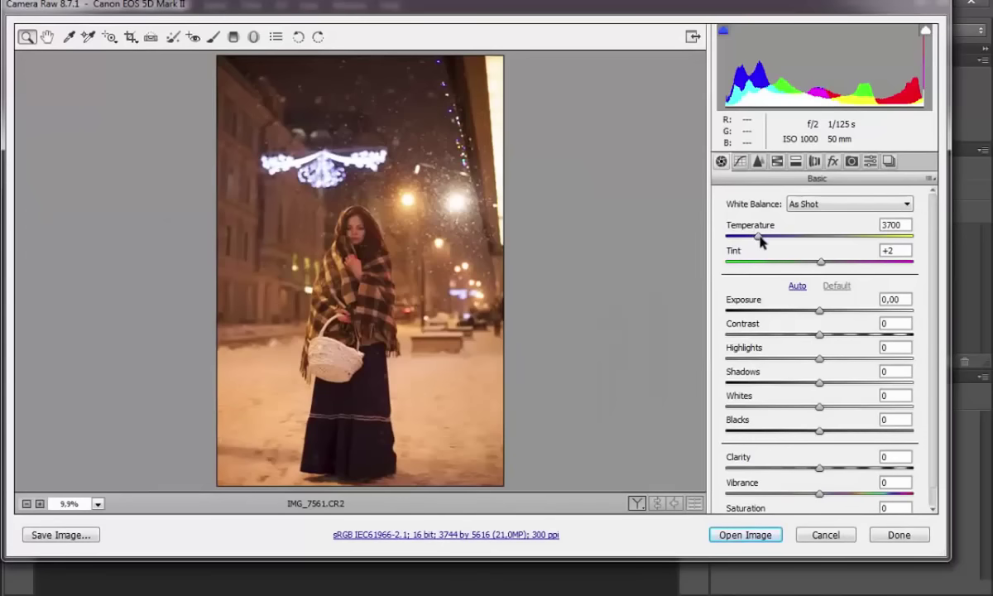
{"action": "left_click", "coordinate": [758, 236]}
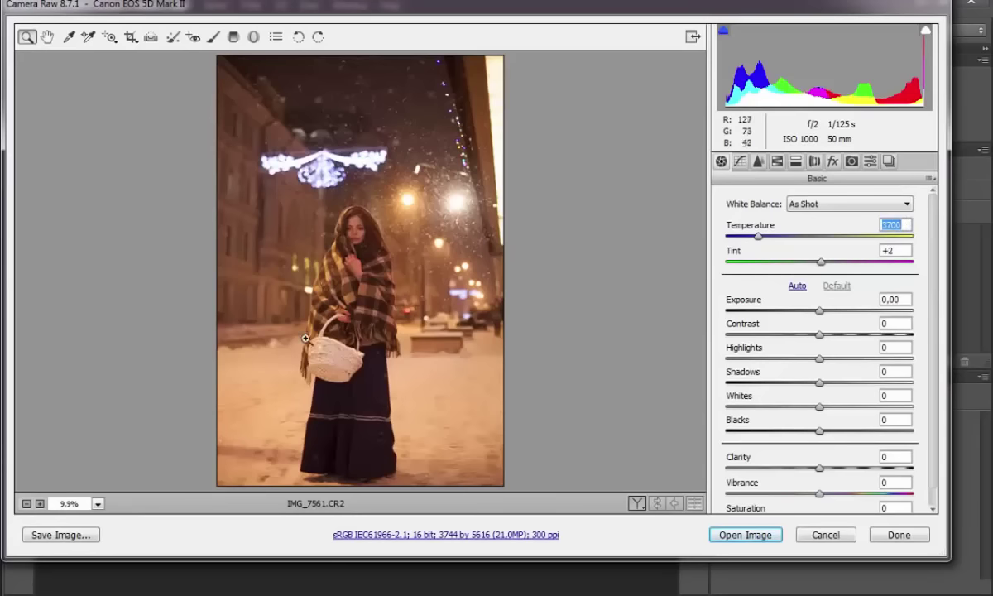
{"action": "left_click_drag", "start_coordinate": [760, 235], "coordinate": [729, 237]}
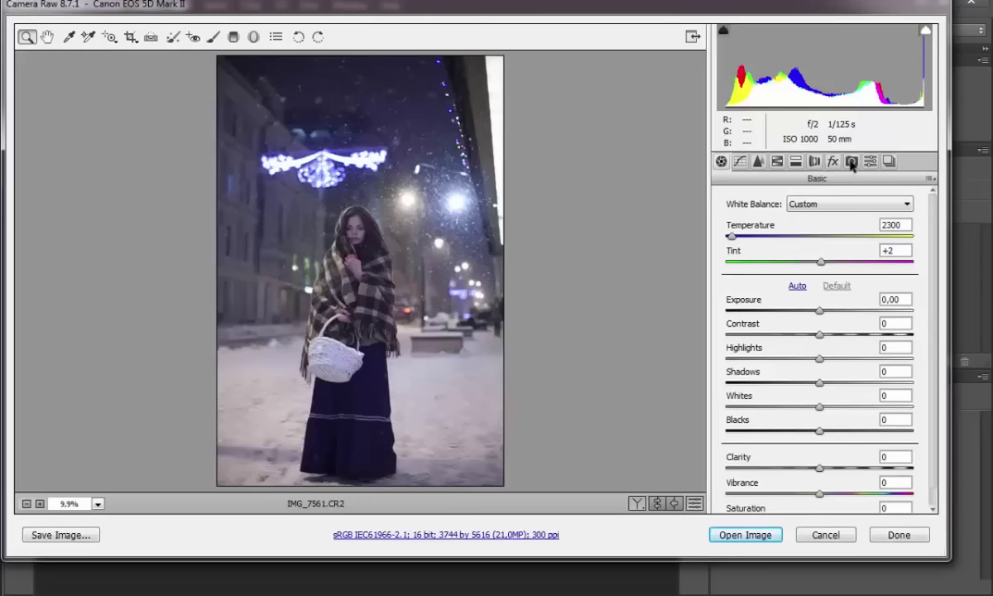
In the camera calibration settings, set the Red Primary hue to +85 and the Blue Primary hue to -61
{"action": "left_click", "coordinate": [850, 161]}
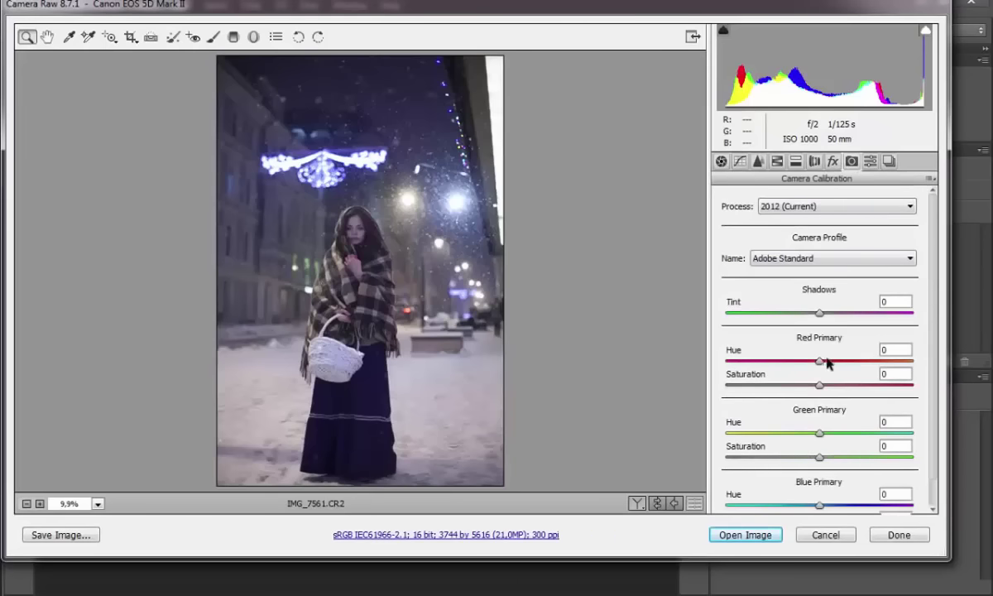
{"action": "scroll", "coordinate": [934, 361], "scroll_direction": "down", "scroll_amount": 1}
{"action": "scroll", "coordinate": [934, 361], "scroll_direction": "up", "scroll_amount": 1}
{"action": "left_click_drag", "start_coordinate": [820, 362], "coordinate": [899, 361]}
{"action": "scroll", "coordinate": [938, 449], "scroll_direction": "down", "scroll_amount": 1}
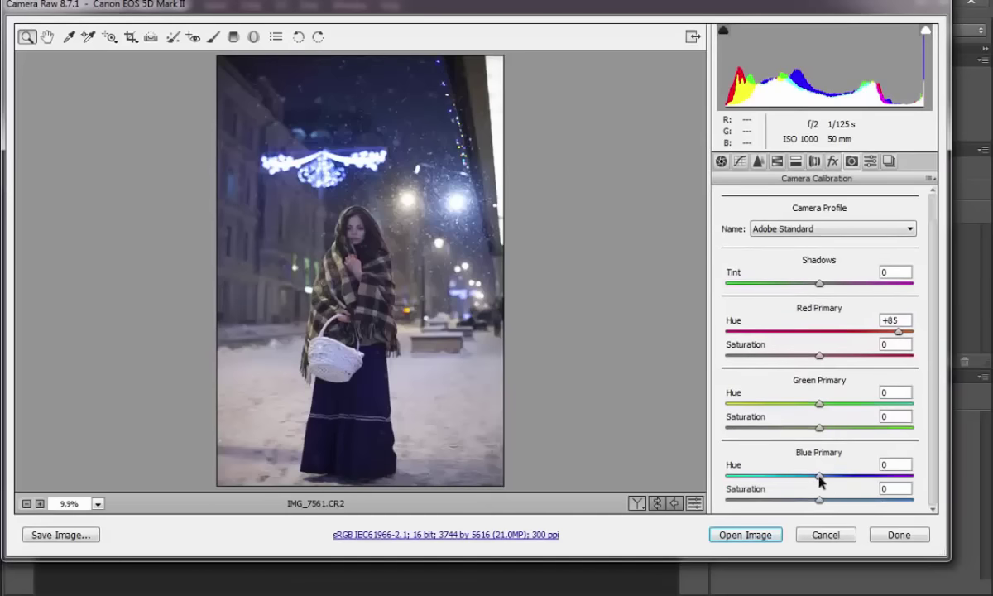
{"action": "left_click_drag", "start_coordinate": [818, 476], "coordinate": [762, 488]}
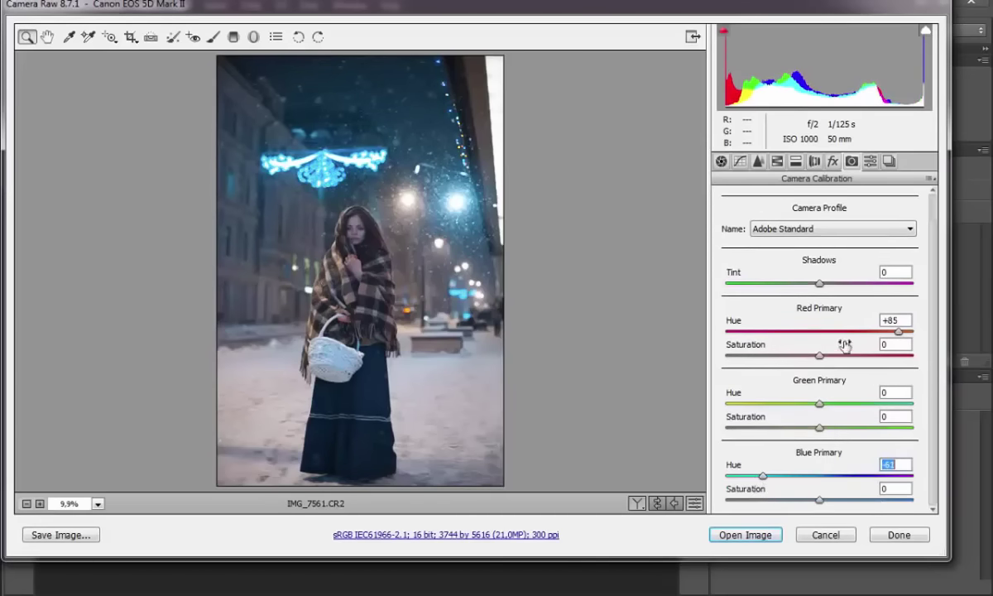
Set the Red Primary saturation to +54 and raise the Blue Primary saturation
{"action": "left_click_drag", "start_coordinate": [819, 355], "coordinate": [869, 356]}
{"action": "left_click_drag", "start_coordinate": [820, 500], "coordinate": [862, 504]}
{"action": "scroll", "coordinate": [862, 503], "scroll_direction": "up", "scroll_amount": 1}
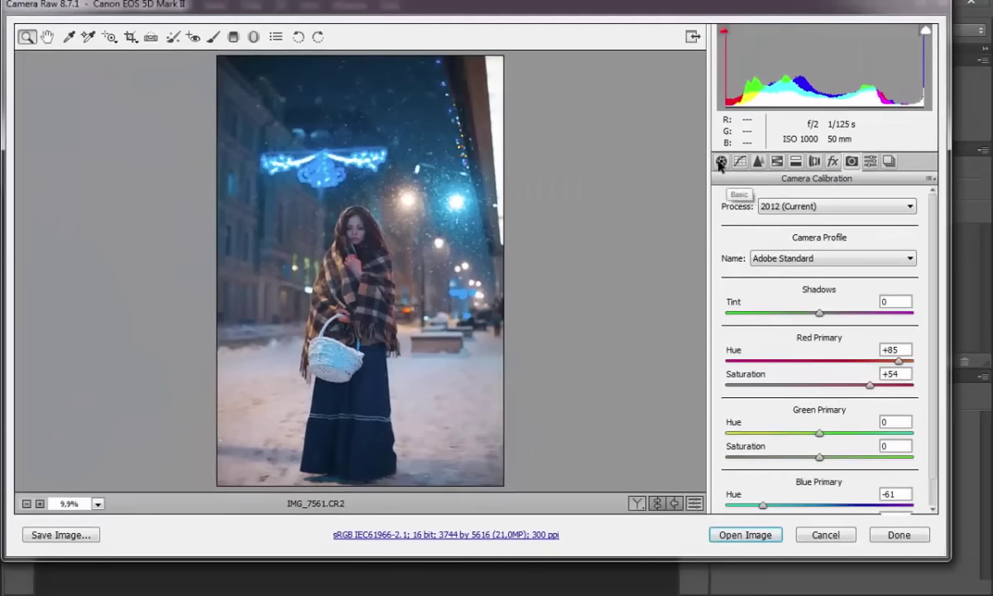
Try raising the photo's Exposure in the Basic adjustments, and undo the change
{"action": "left_click", "coordinate": [983, 151]}
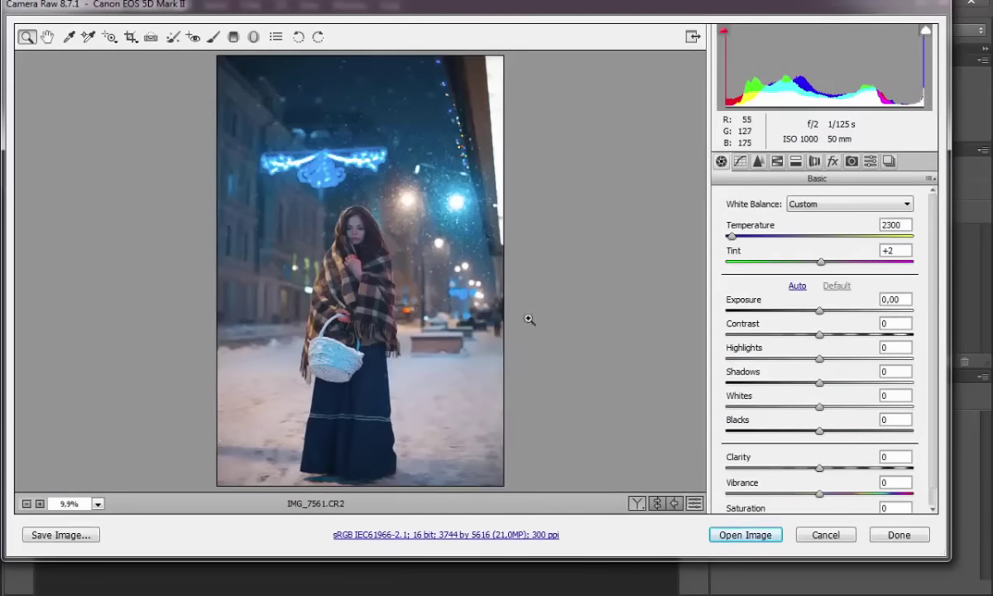
{"action": "key", "text": "BackSpace"}
{"action": "key", "text": "BackSpace"}
{"action": "key", "text": "BackSpace"}
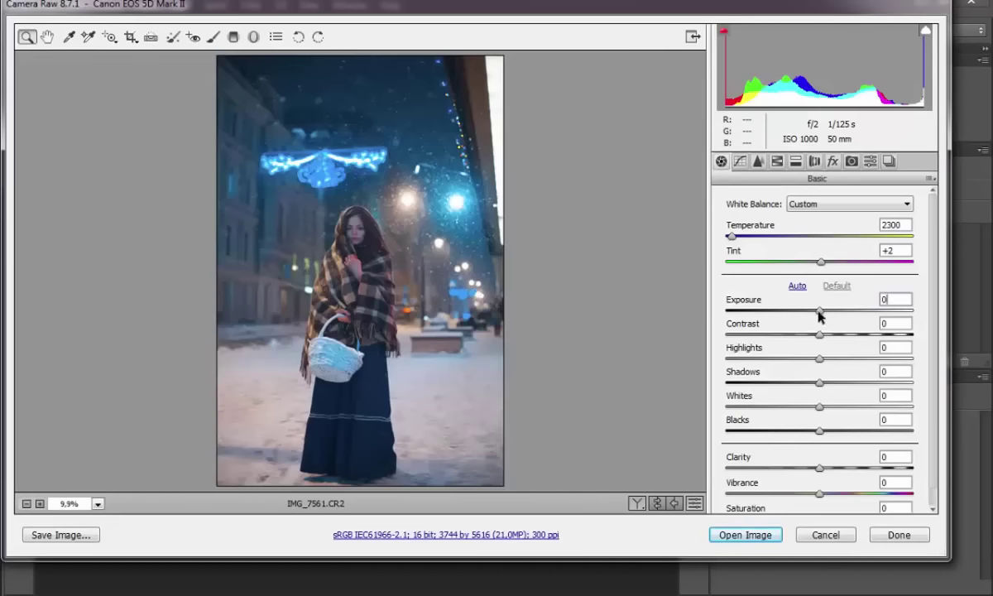
{"action": "left_click_drag", "start_coordinate": [820, 317], "coordinate": [890, 325]}
{"action": "key", "text": "ctrl+z"}
Examine the skin color and detail on the woman's hand at 200% zoom, and close Camera Raw without keeping the edits
{"action": "left_click", "coordinate": [336, 209]}
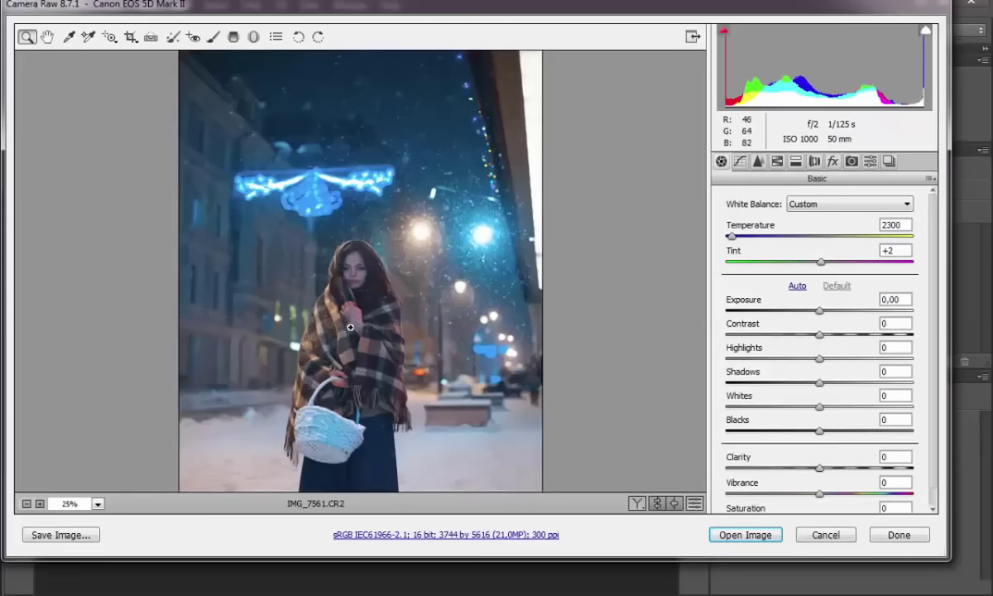
{"action": "left_click", "coordinate": [328, 300]}
{"action": "left_click", "coordinate": [331, 306]}
{"action": "left_click", "coordinate": [374, 204]}
{"action": "left_click", "coordinate": [361, 283]}
{"action": "left_click", "coordinate": [346, 361]}
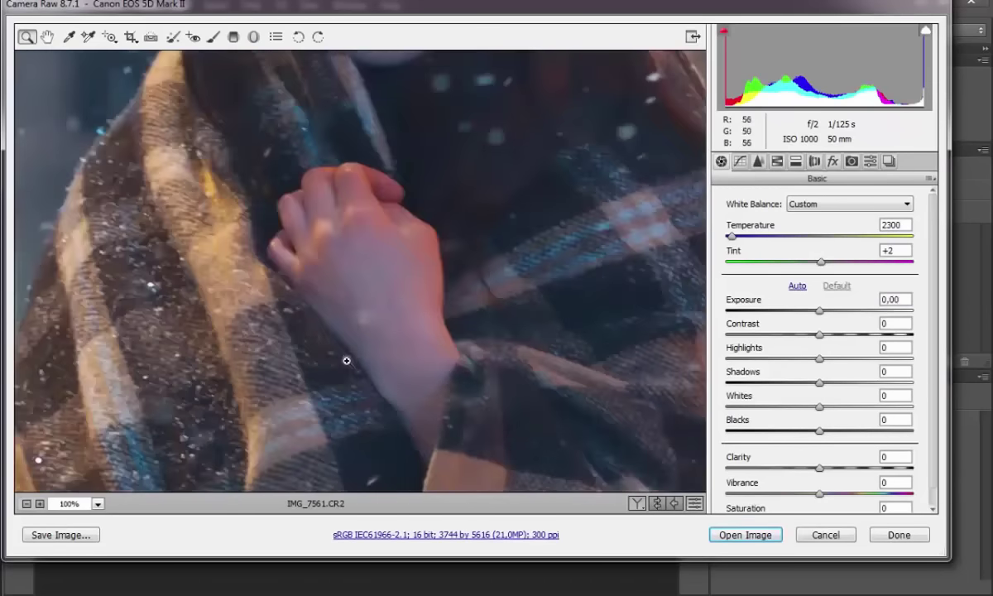
{"action": "left_click", "coordinate": [371, 311]}
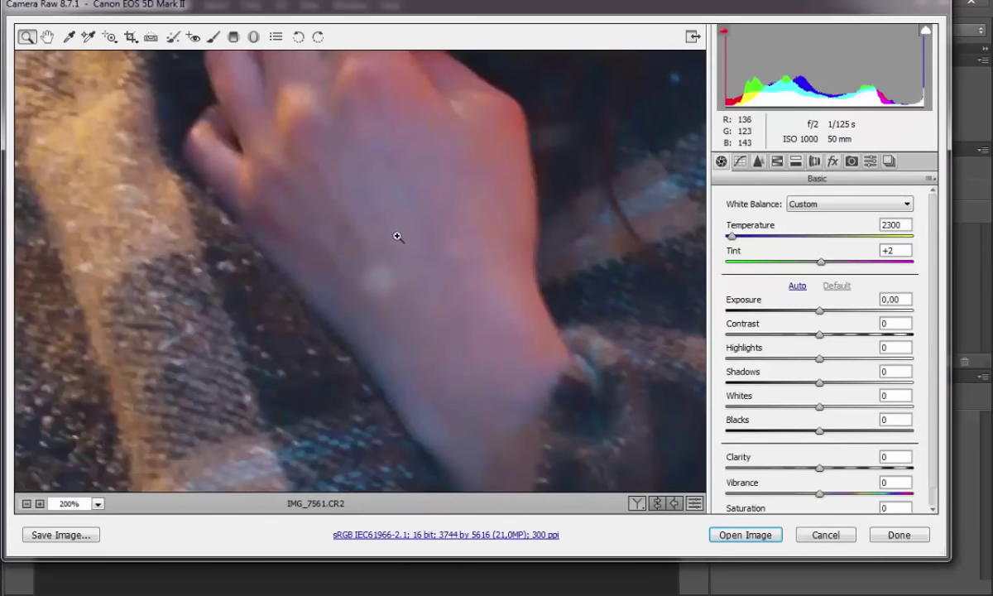
{"action": "scroll", "coordinate": [397, 235], "scroll_direction": "up", "scroll_amount": 1}
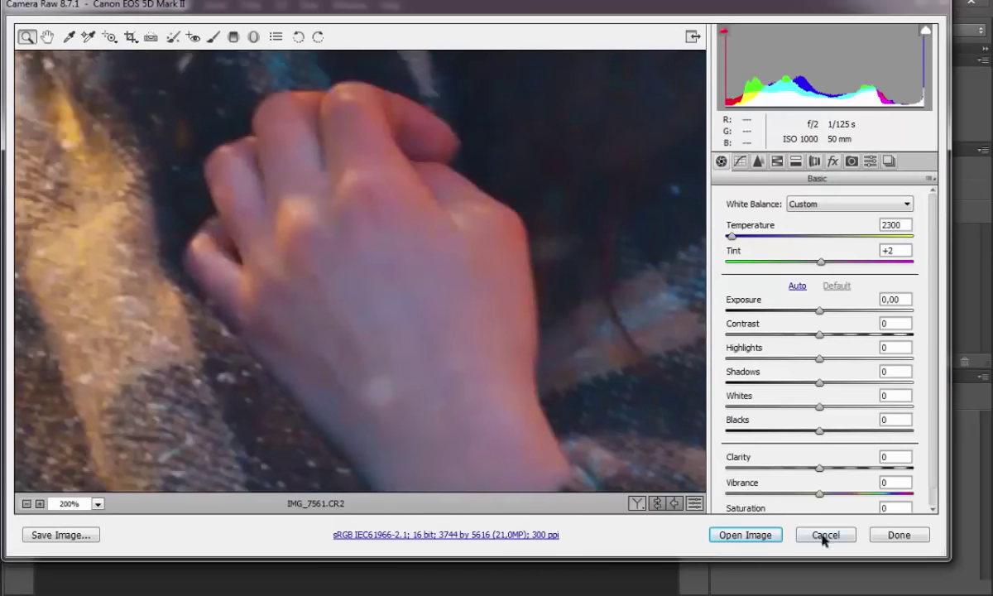
{"action": "left_click", "coordinate": [825, 535]}
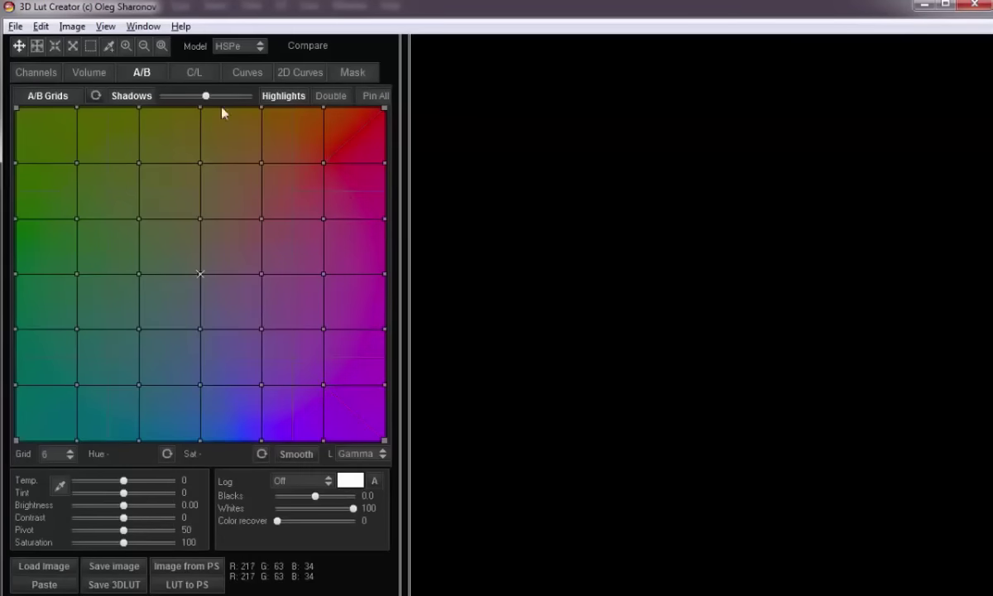
In the 3D LUT Creator preferences, choose ProPhoto as the RAW color space with LibRaw demosaic 10
{"action": "left_click", "coordinate": [15, 25]}
{"action": "left_click", "coordinate": [54, 306]}
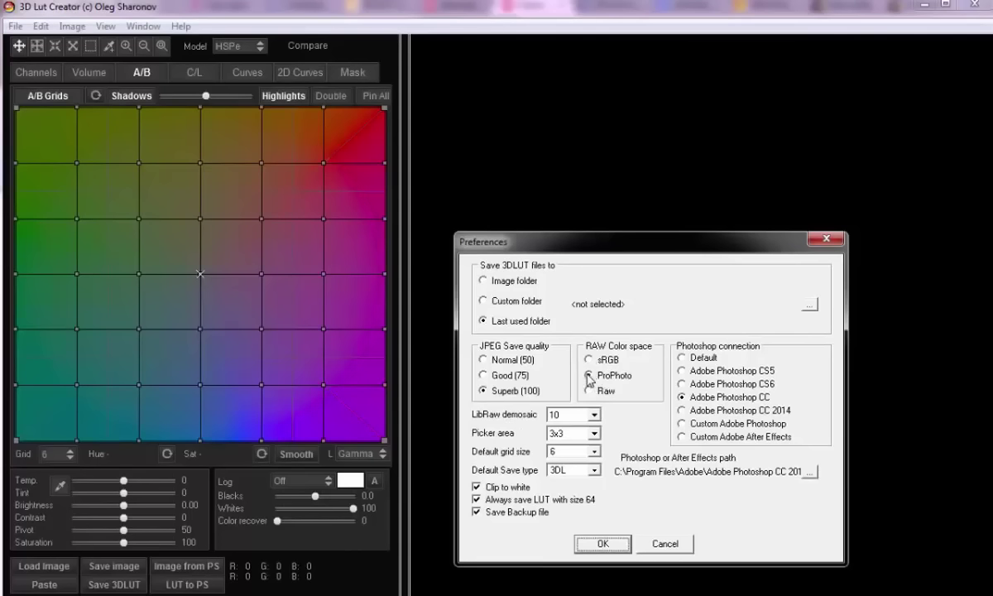
{"action": "left_click", "coordinate": [624, 359]}
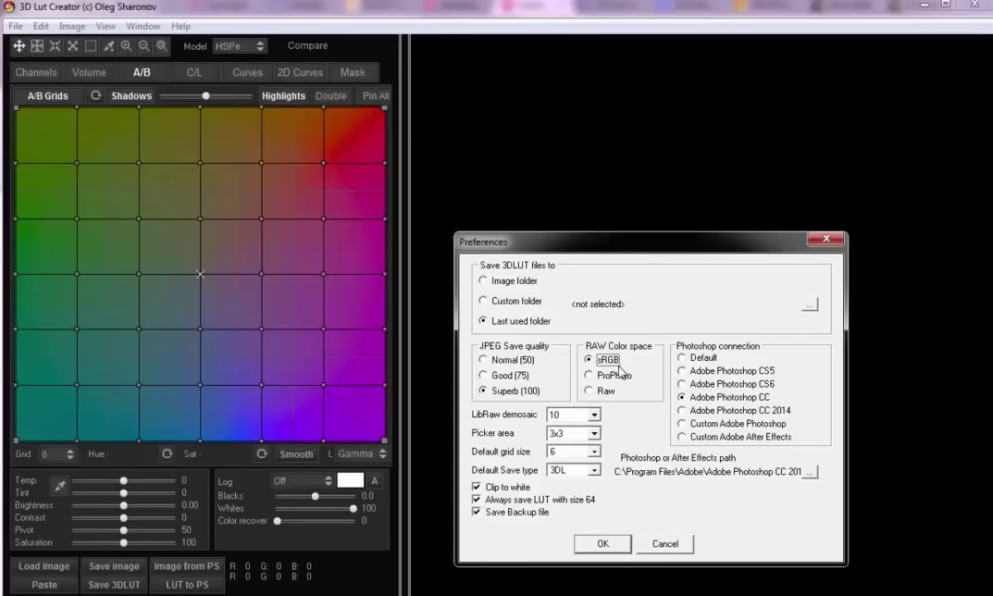
{"action": "left_click", "coordinate": [590, 375]}
{"action": "left_click", "coordinate": [594, 415]}
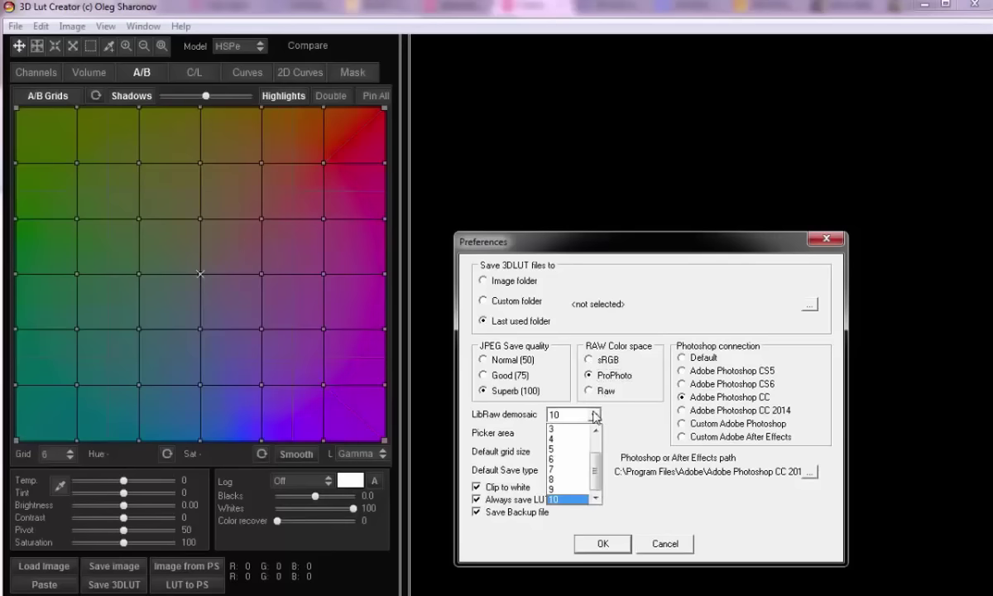
{"action": "left_click_drag", "start_coordinate": [595, 476], "coordinate": [595, 459]}
{"action": "scroll", "coordinate": [596, 465], "scroll_direction": "down", "scroll_amount": 1}
{"action": "left_click", "coordinate": [596, 417]}
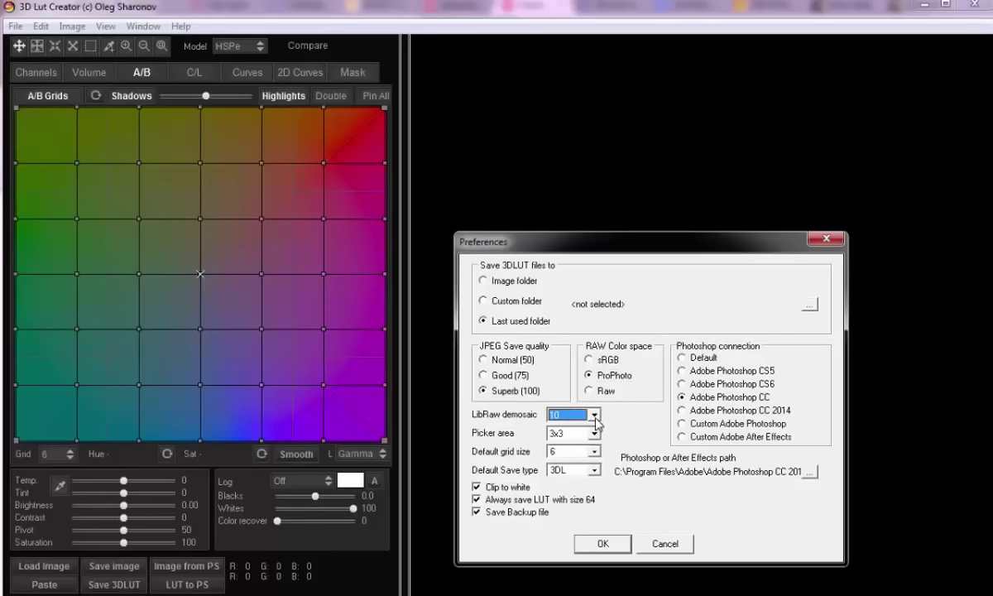
{"action": "left_click", "coordinate": [605, 543]}
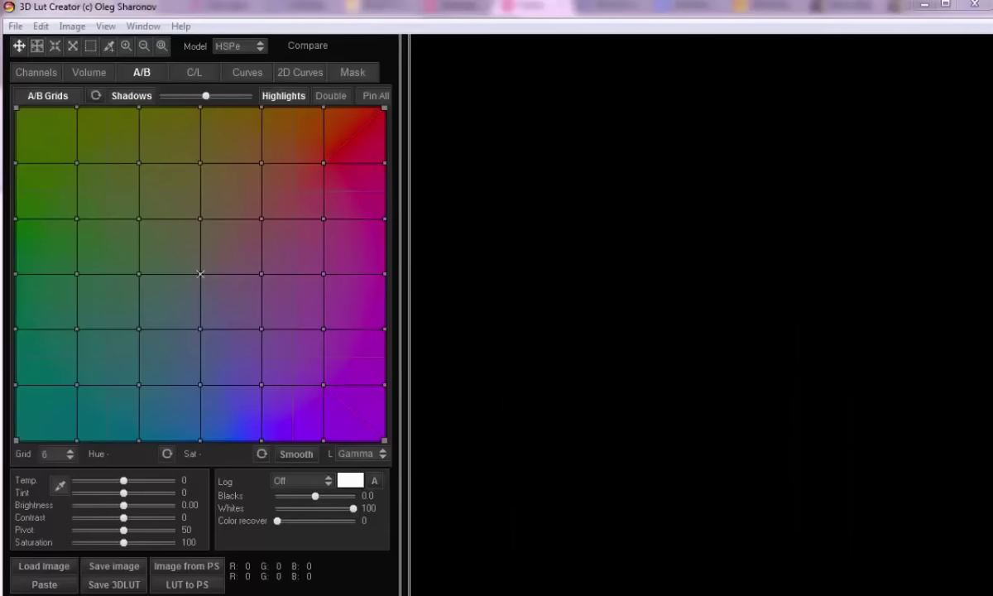
Load the raw photo IMG_7561 from its folder into 3D LUT Creator
{"action": "key", "text": "alt+Tab"}
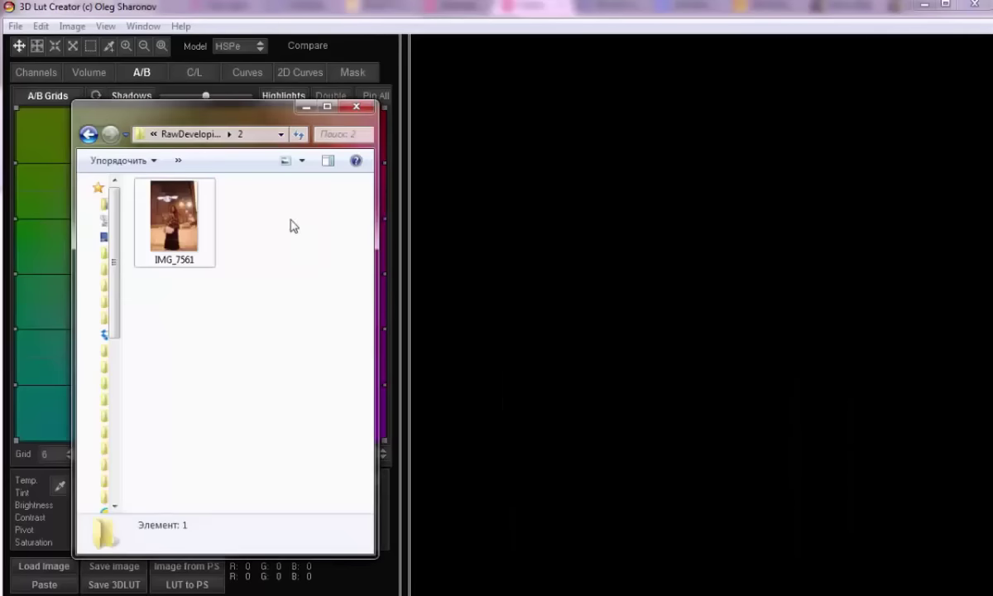
{"action": "left_click", "coordinate": [170, 214]}
{"action": "left_click_drag", "start_coordinate": [170, 211], "coordinate": [519, 238]}
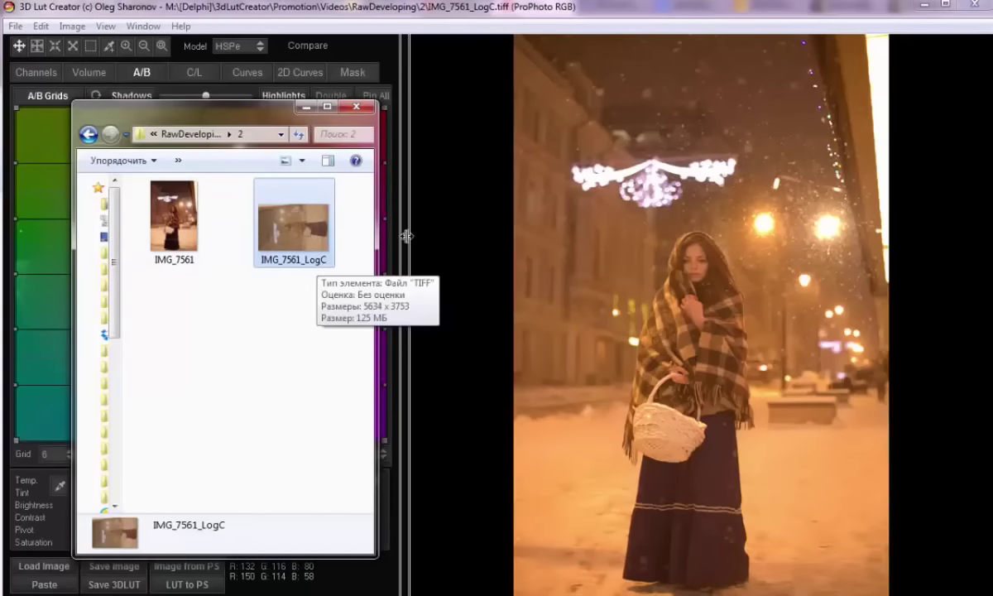
{"action": "left_click", "coordinate": [446, 43]}
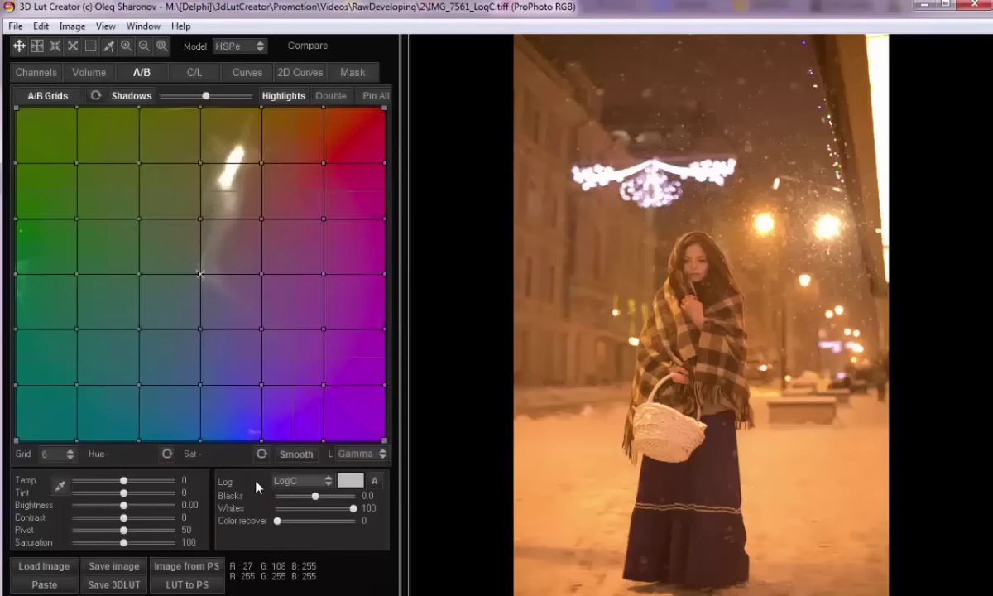
Turn the Log conversion off and switch from the reference curve graph to the unconverted photo
{"action": "left_click", "coordinate": [286, 480]}
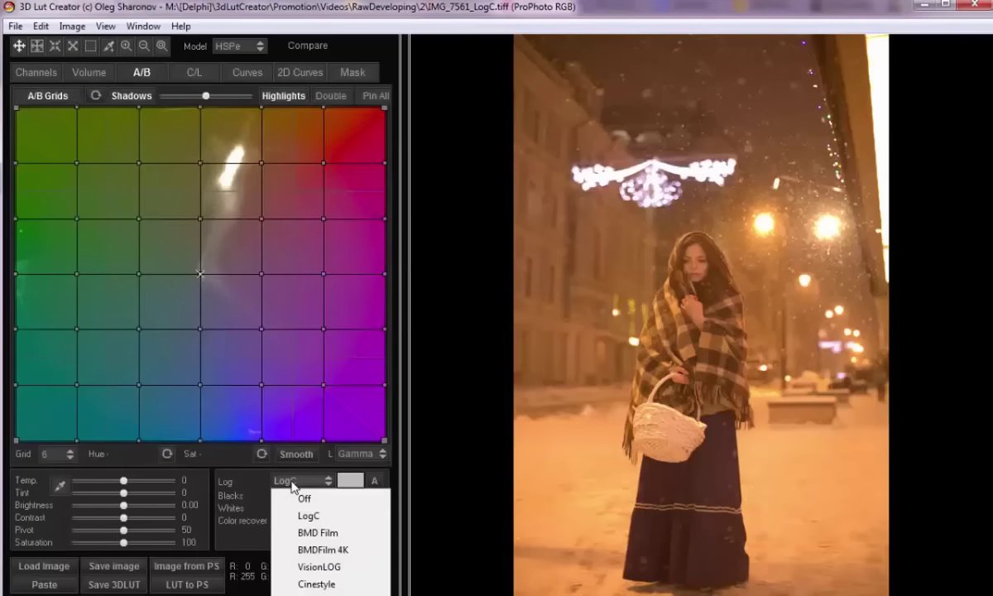
{"action": "left_click", "coordinate": [307, 498]}
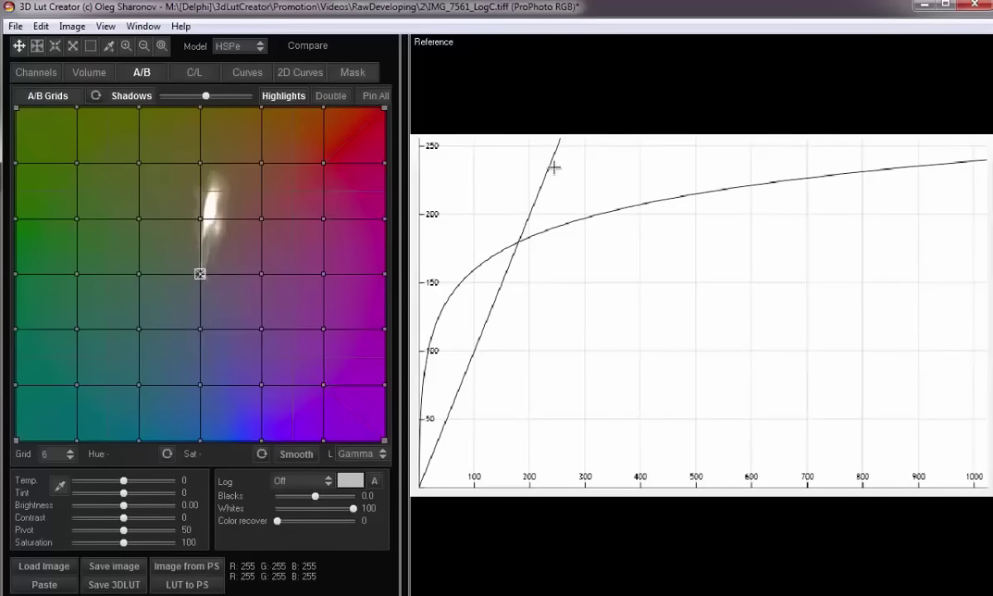
{"action": "key", "text": "r"}
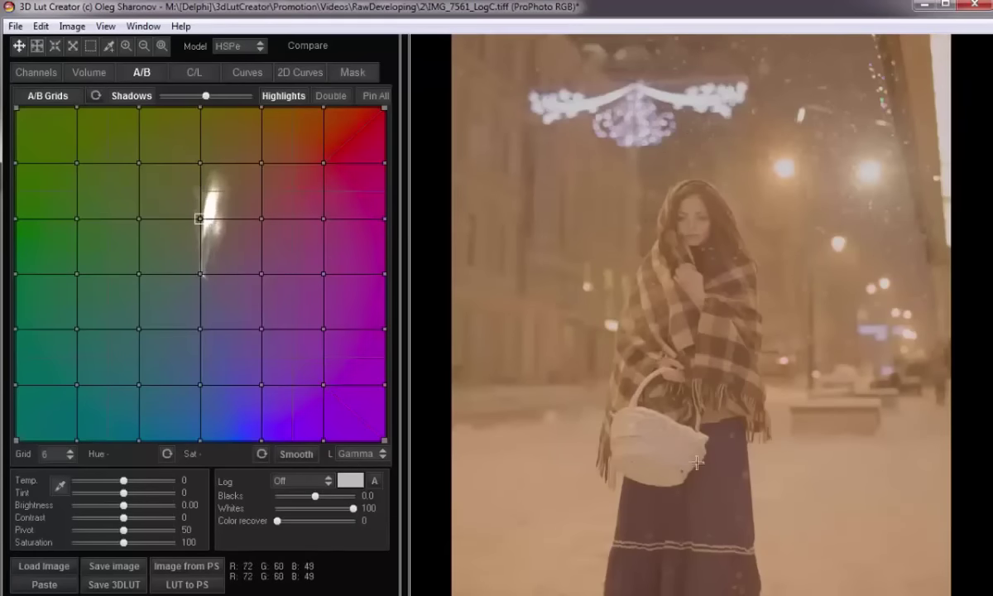
{"action": "left_click", "coordinate": [247, 72]}
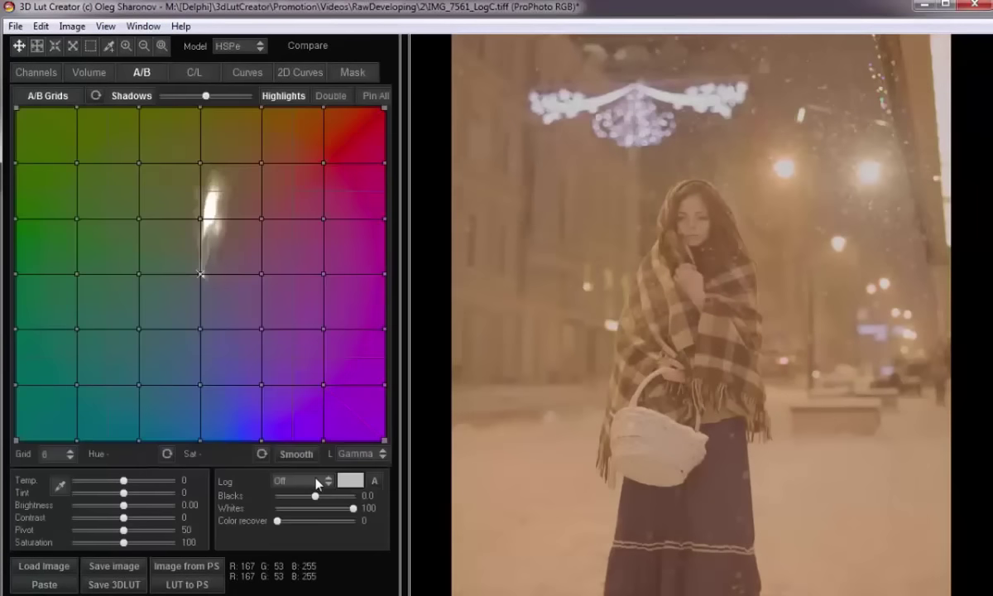
Review the available Log profiles and set the photo's Log conversion to LogC
{"action": "left_click", "coordinate": [319, 481]}
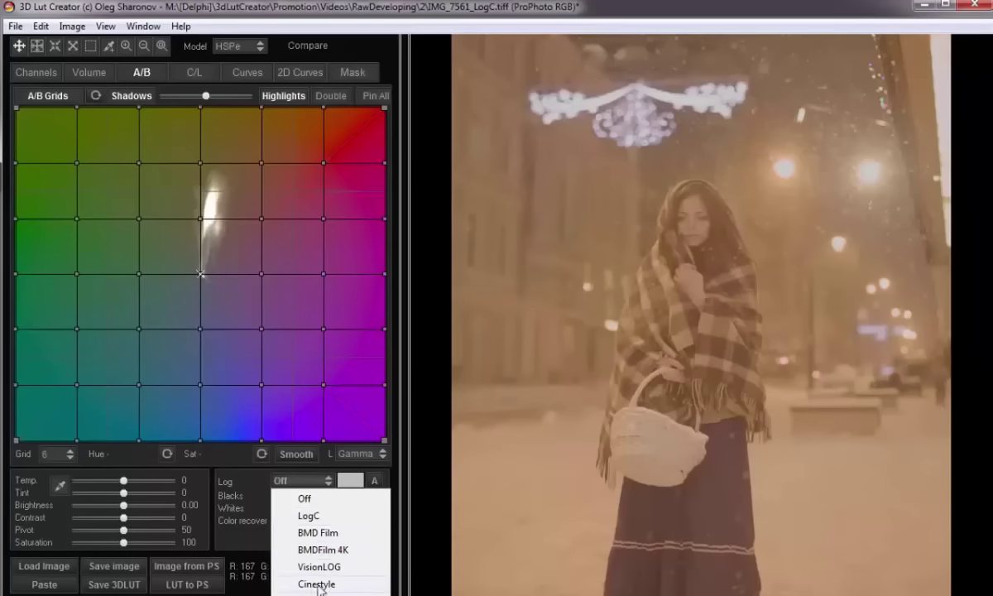
{"action": "left_click", "coordinate": [320, 476]}
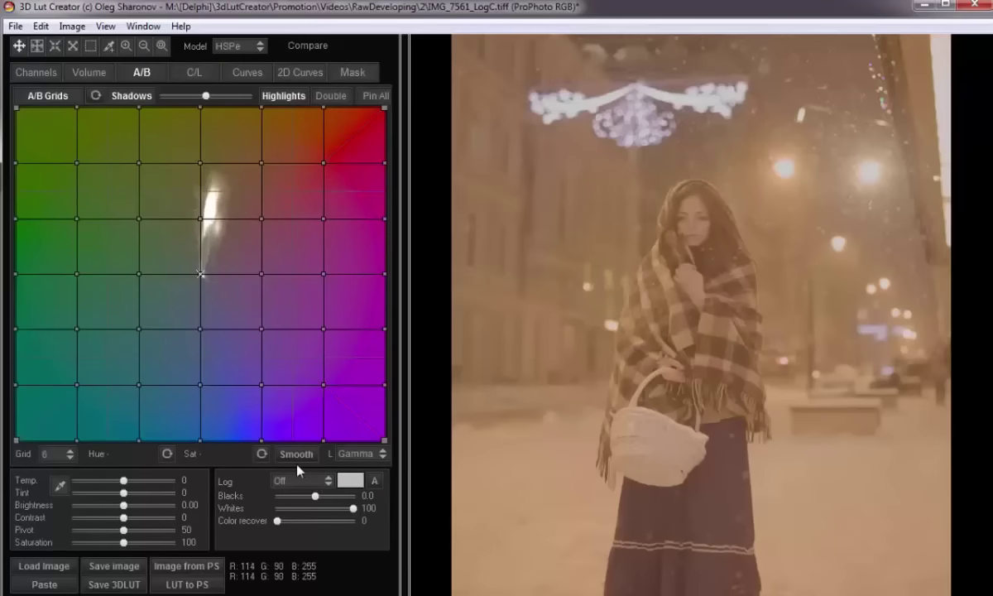
{"action": "left_click", "coordinate": [313, 484]}
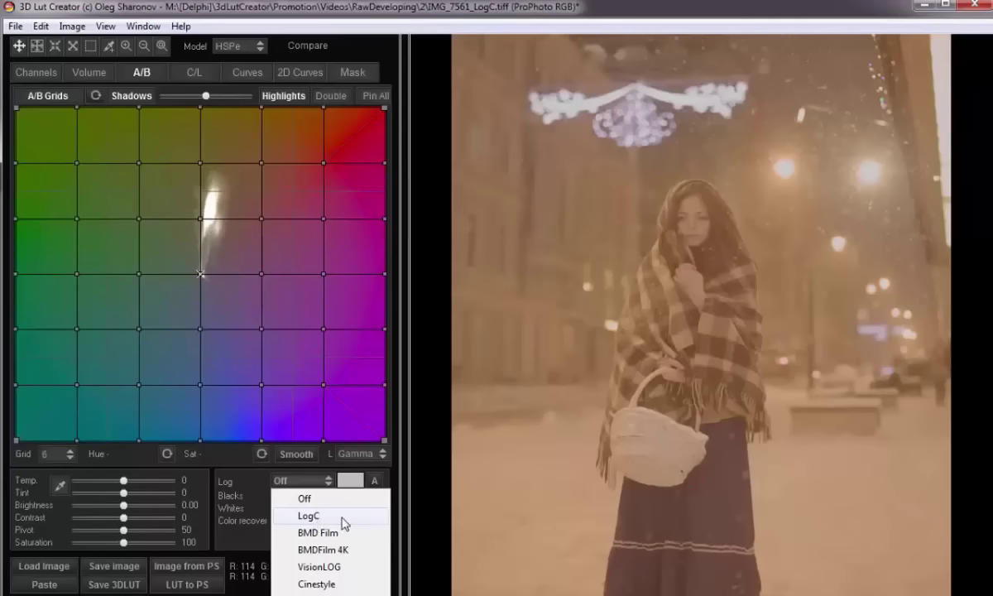
{"action": "left_click", "coordinate": [354, 516]}
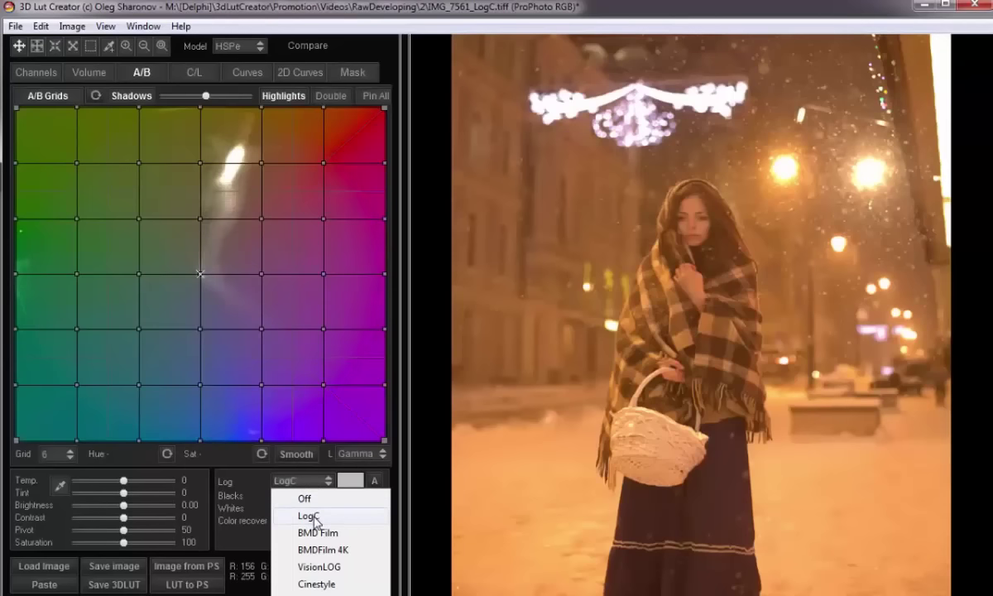
{"action": "left_click", "coordinate": [315, 518]}
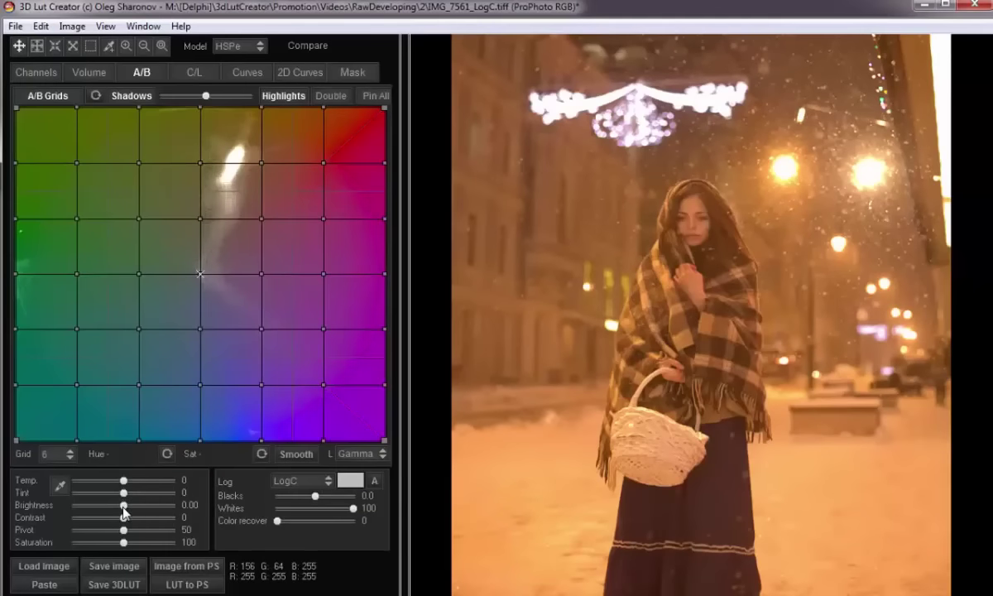
Cool the photo's white balance with Temp. -58 and Tint 15, and lower Whites to 85
{"action": "mouse_move", "coordinate": [123, 507]}
{"action": "left_mouse_down"}
{"action": "mouse_move", "coordinate": [83, 512]}
{"action": "mouse_move", "coordinate": [136, 515]}
{"action": "mouse_move", "coordinate": [83, 515]}
{"action": "mouse_move", "coordinate": [122, 514]}
{"action": "left_mouse_up"}
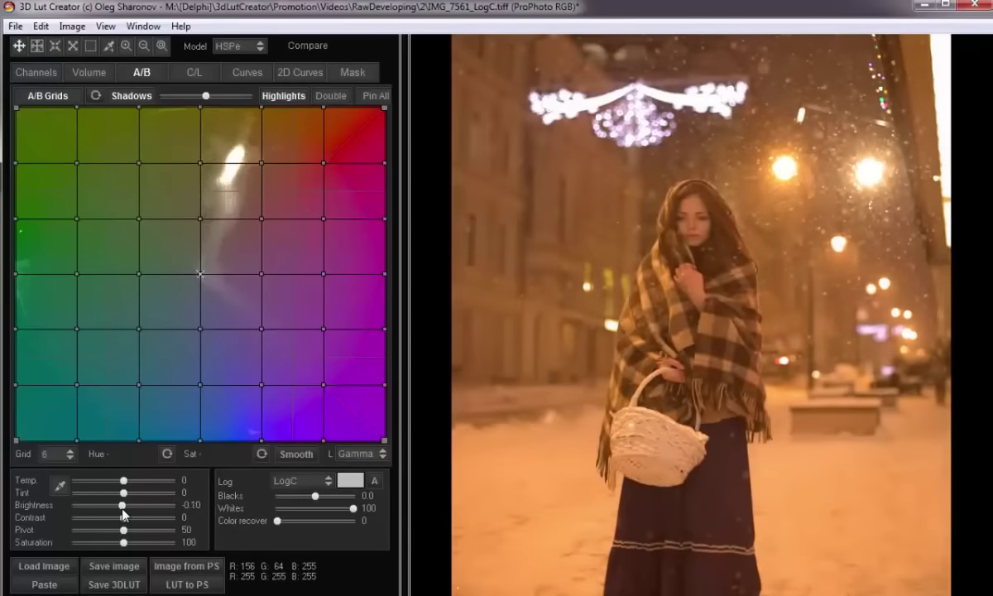
{"action": "left_click_drag", "start_coordinate": [123, 481], "coordinate": [94, 481]}
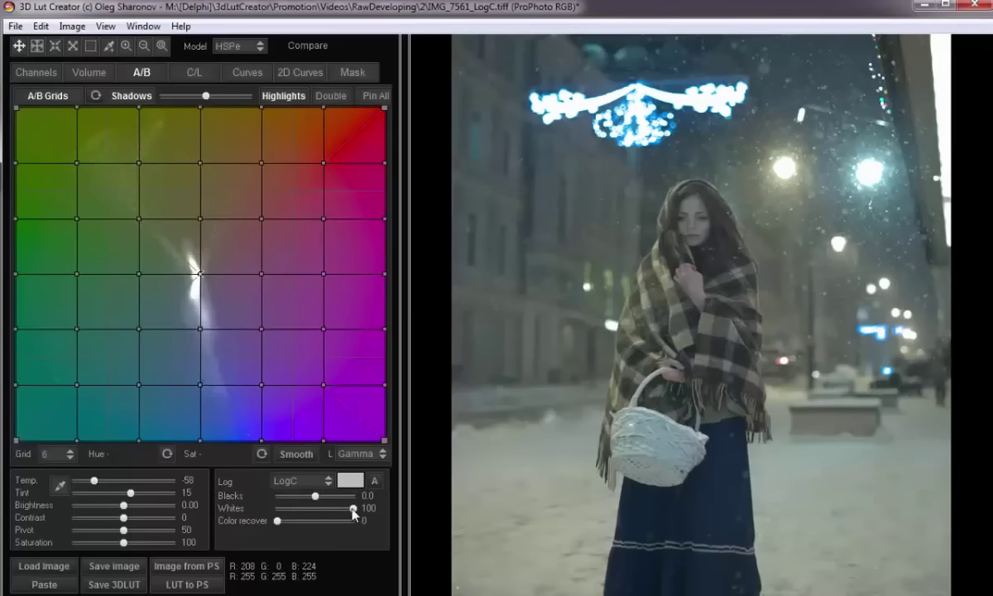
{"action": "mouse_move", "coordinate": [351, 508]}
{"action": "left_mouse_down"}
{"action": "mouse_move", "coordinate": [319, 514]}
{"action": "mouse_move", "coordinate": [345, 514]}
{"action": "left_mouse_up"}
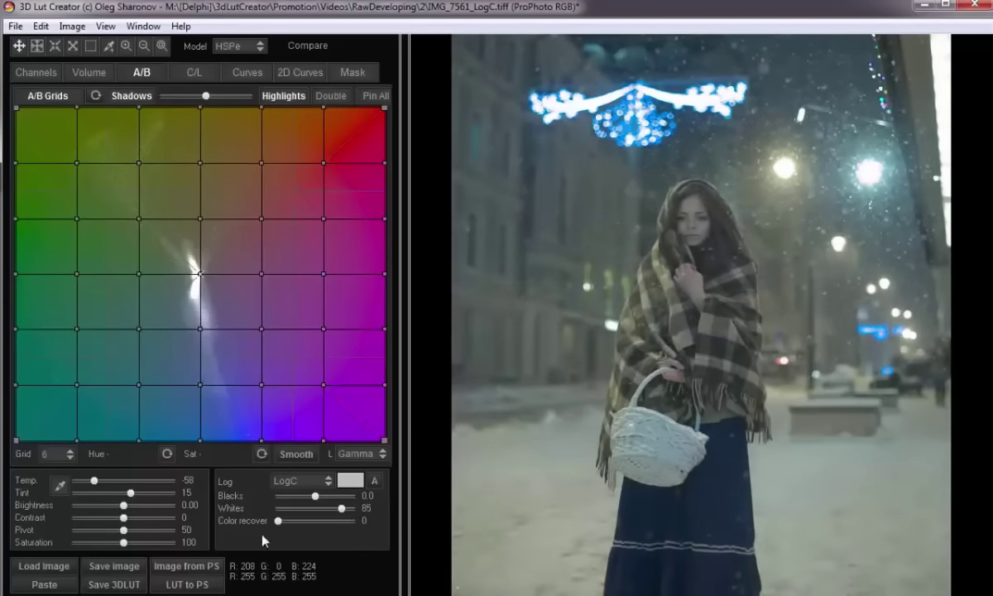
{"action": "left_click_drag", "start_coordinate": [278, 523], "coordinate": [236, 526]}
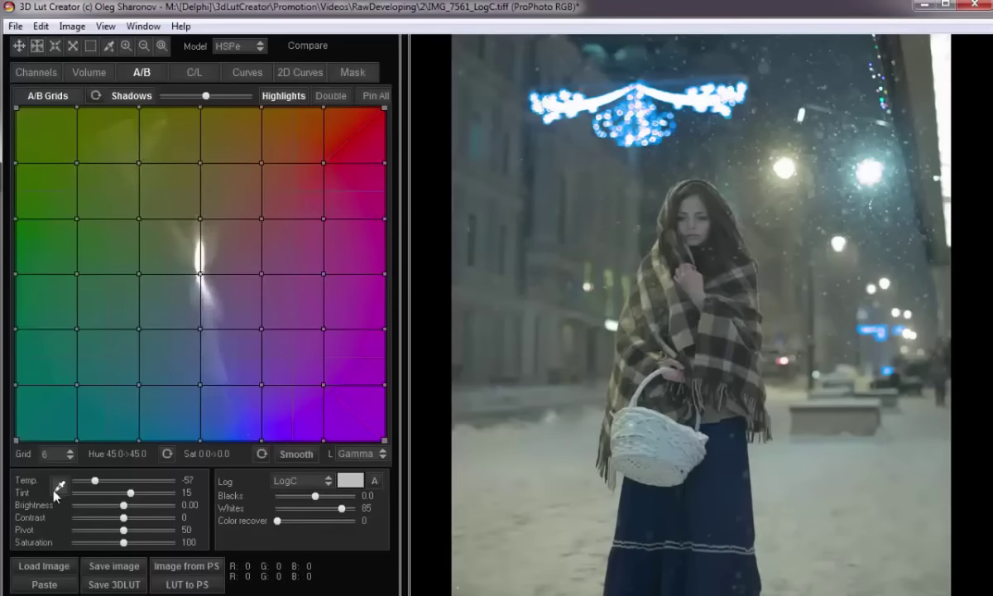
Neutralize the white balance by sampling the white basket with the eyedropper, giving Temp. -49 and Tint 19
{"action": "left_click", "coordinate": [57, 488]}
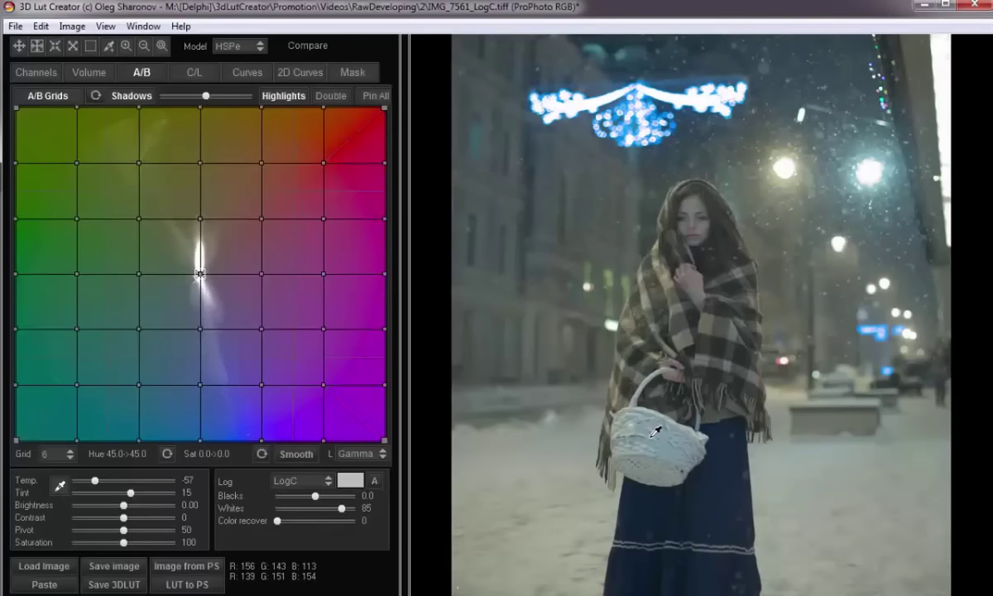
{"action": "left_click", "coordinate": [616, 405]}
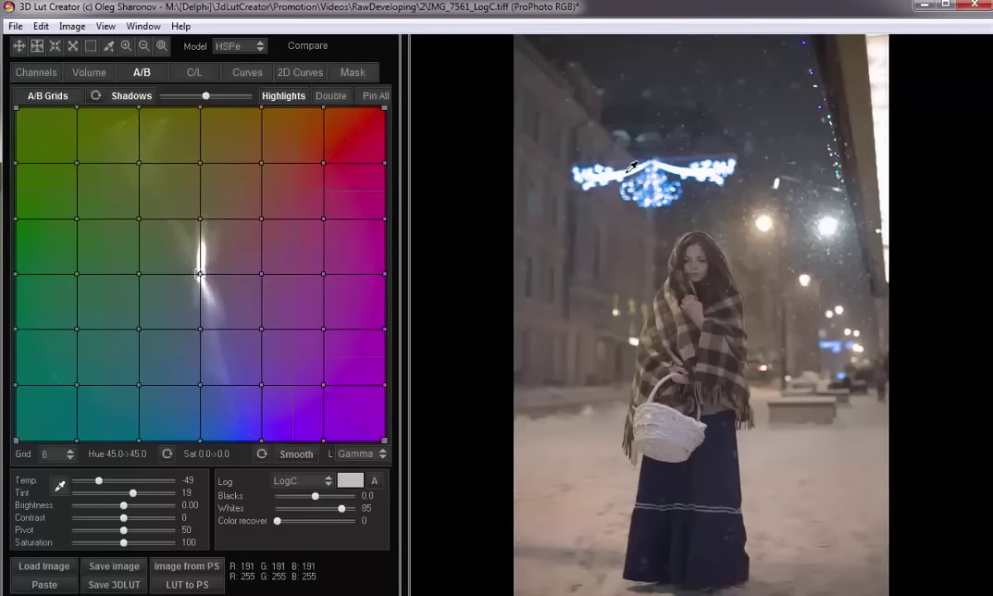
Test the highlights with a white Log color, Brightness -2.45 and Temp. -91, and restore the automatic Log color and previous settings
{"action": "left_click", "coordinate": [356, 483]}
{"action": "left_click", "coordinate": [721, 311]}
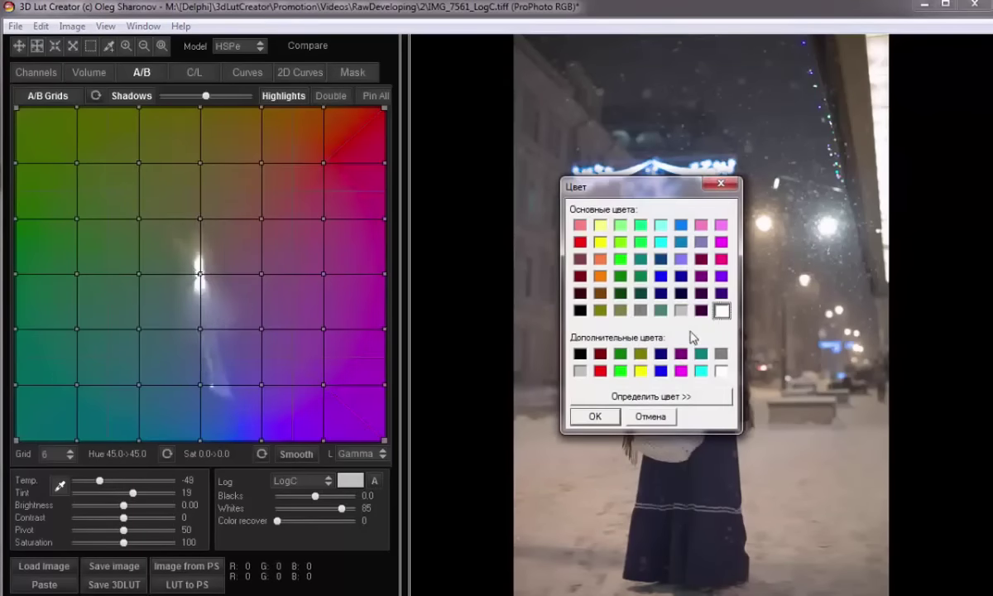
{"action": "left_click", "coordinate": [595, 416]}
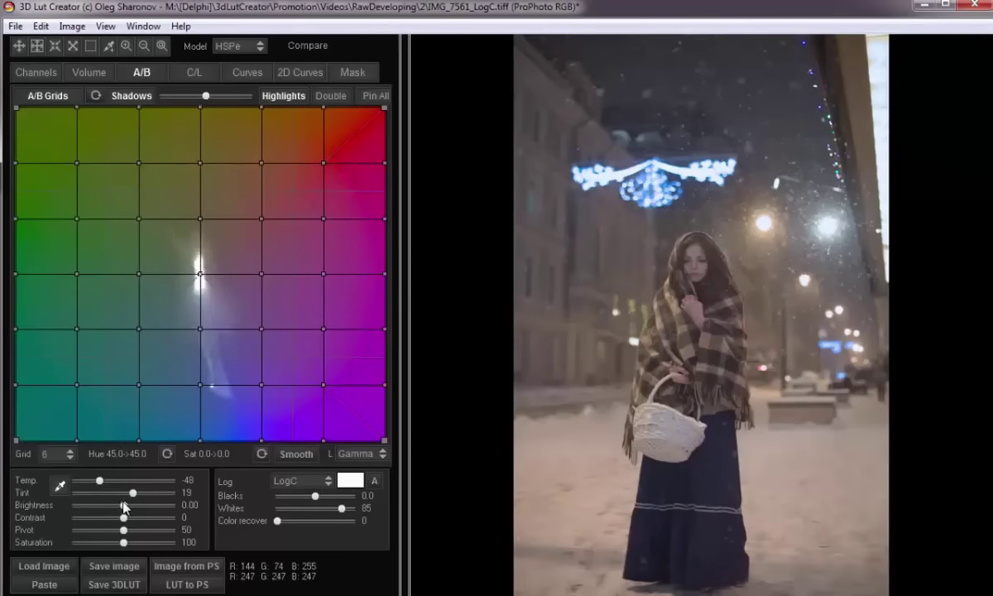
{"action": "left_click_drag", "start_coordinate": [123, 505], "coordinate": [93, 507]}
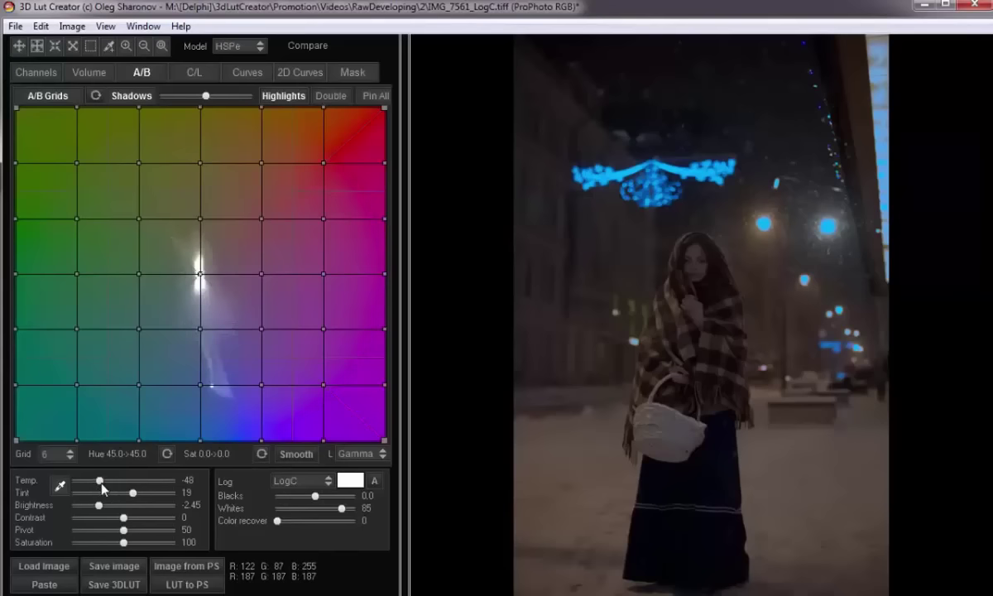
{"action": "mouse_move", "coordinate": [99, 497]}
{"action": "left_mouse_down"}
{"action": "mouse_move", "coordinate": [129, 496]}
{"action": "mouse_move", "coordinate": [87, 501]}
{"action": "left_mouse_up"}
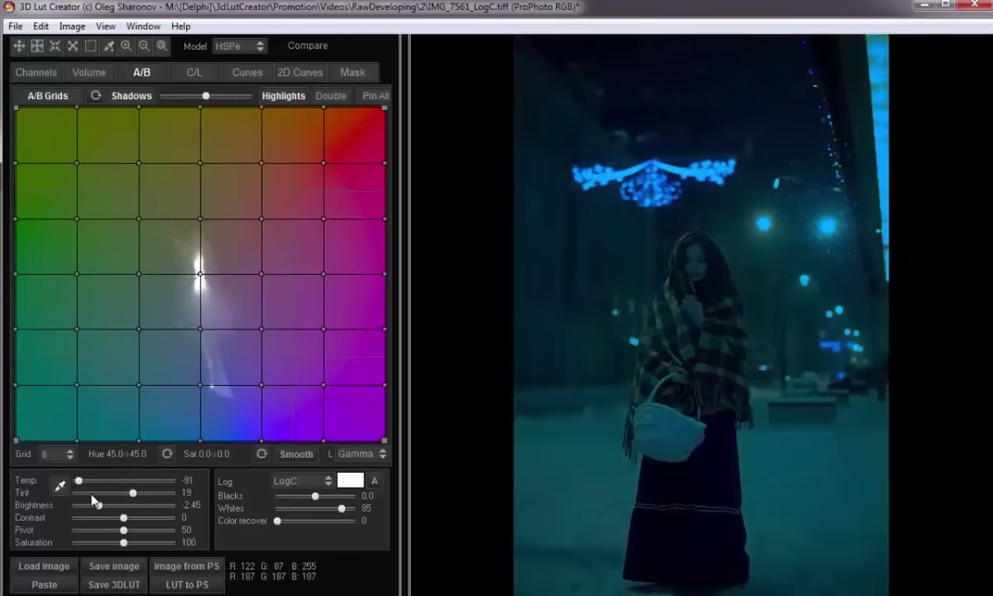
{"action": "left_click", "coordinate": [375, 483]}
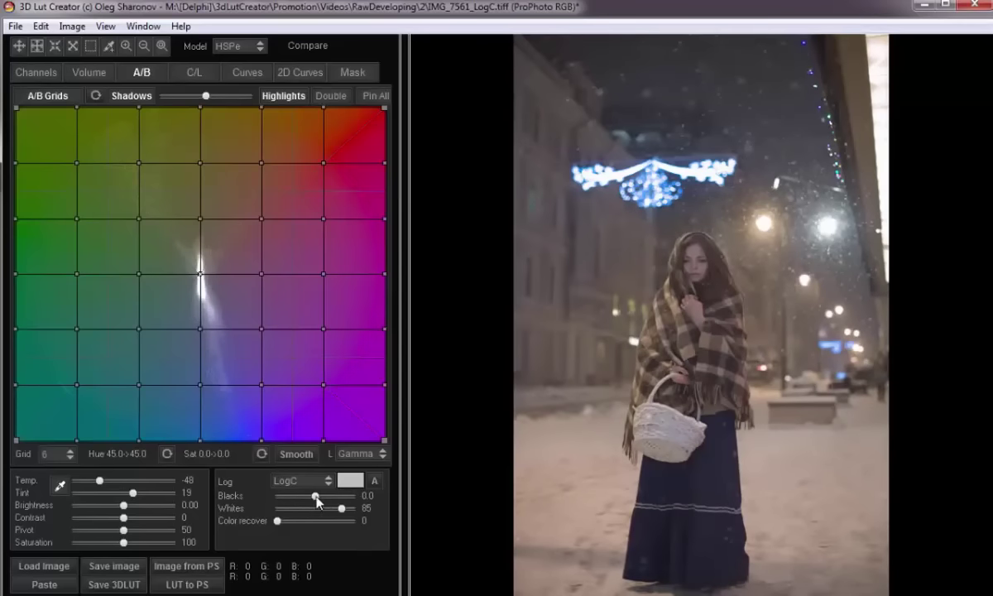
Deepen the tones with Blacks -2.9, Contrast 60 and Pivot 40
{"action": "left_click_drag", "start_coordinate": [317, 501], "coordinate": [304, 509]}
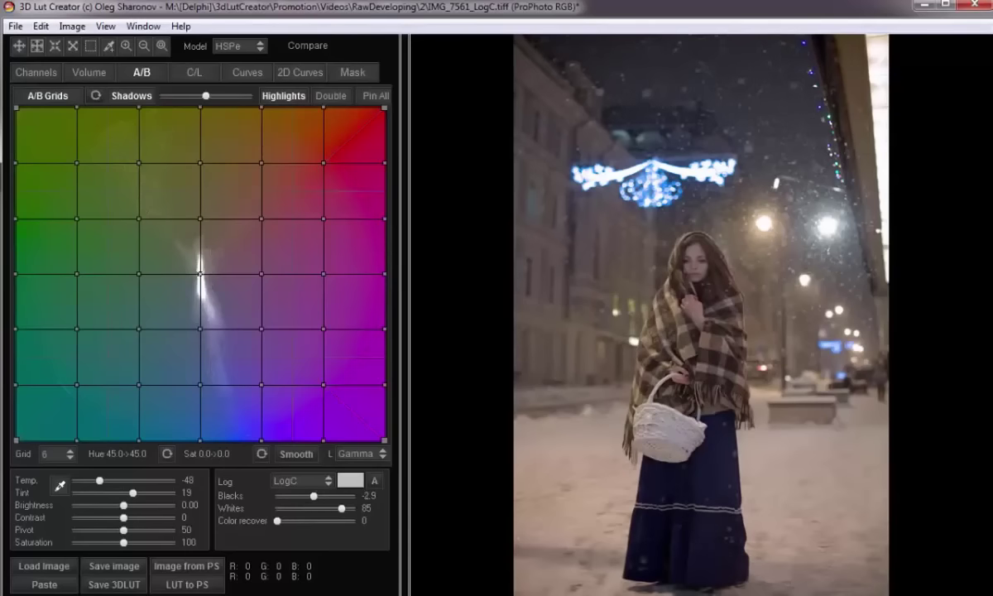
{"action": "mouse_move", "coordinate": [124, 519]}
{"action": "left_mouse_down"}
{"action": "mouse_move", "coordinate": [159, 519]}
{"action": "mouse_move", "coordinate": [119, 540]}
{"action": "mouse_move", "coordinate": [103, 534]}
{"action": "mouse_move", "coordinate": [146, 529]}
{"action": "mouse_move", "coordinate": [103, 534]}
{"action": "mouse_move", "coordinate": [112, 544]}
{"action": "mouse_move", "coordinate": [115, 537]}
{"action": "left_mouse_up"}
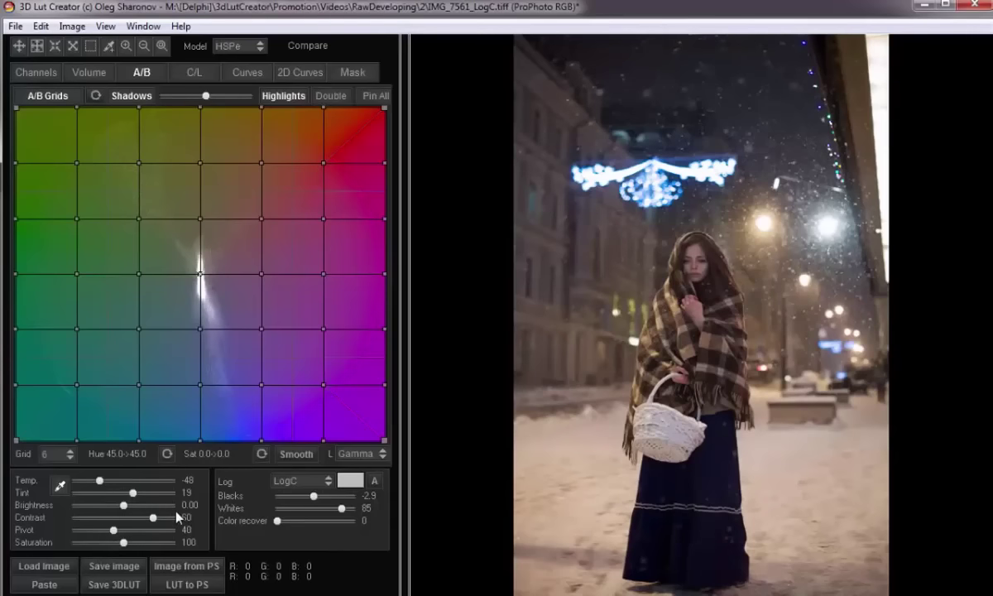
In the channel mixer, shift Red to R 205.2%, G 50.9%, B -156.2% and Blue to R -100.7%, G -1.3%, B 202.0%
{"action": "left_click", "coordinate": [37, 73]}
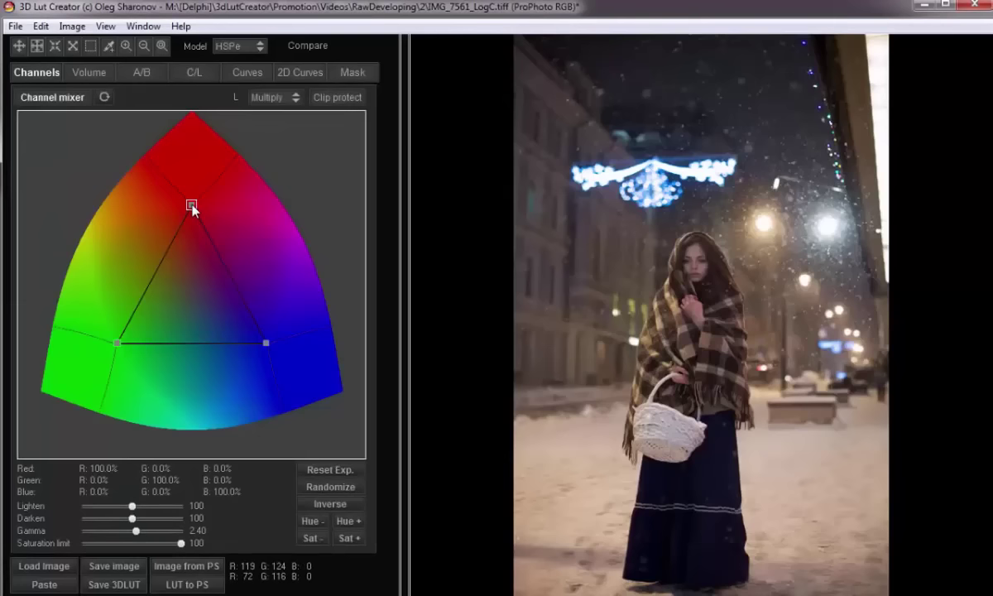
{"action": "left_click_drag", "start_coordinate": [191, 206], "coordinate": [146, 160]}
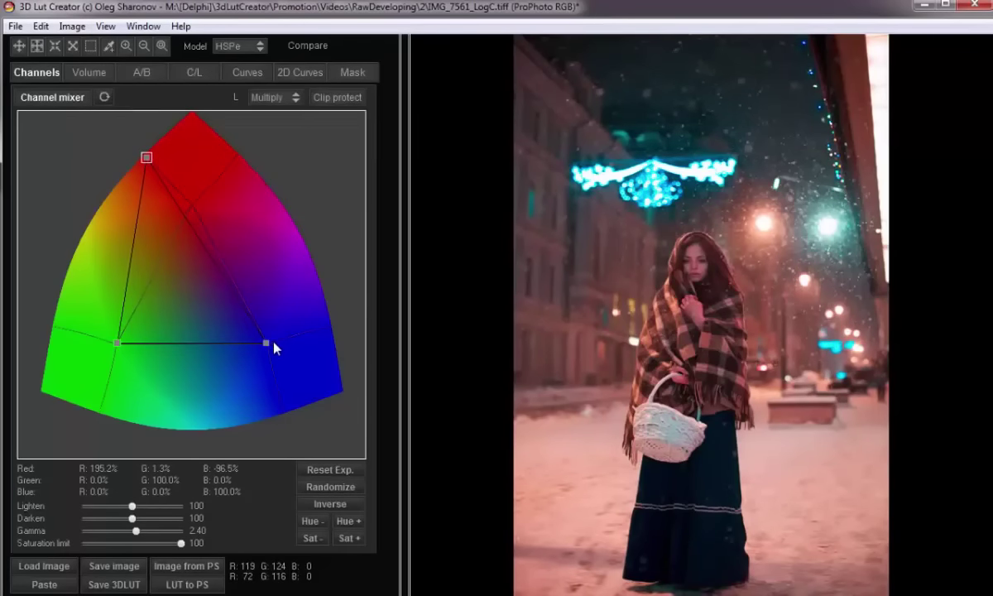
{"action": "left_click_drag", "start_coordinate": [267, 343], "coordinate": [286, 412]}
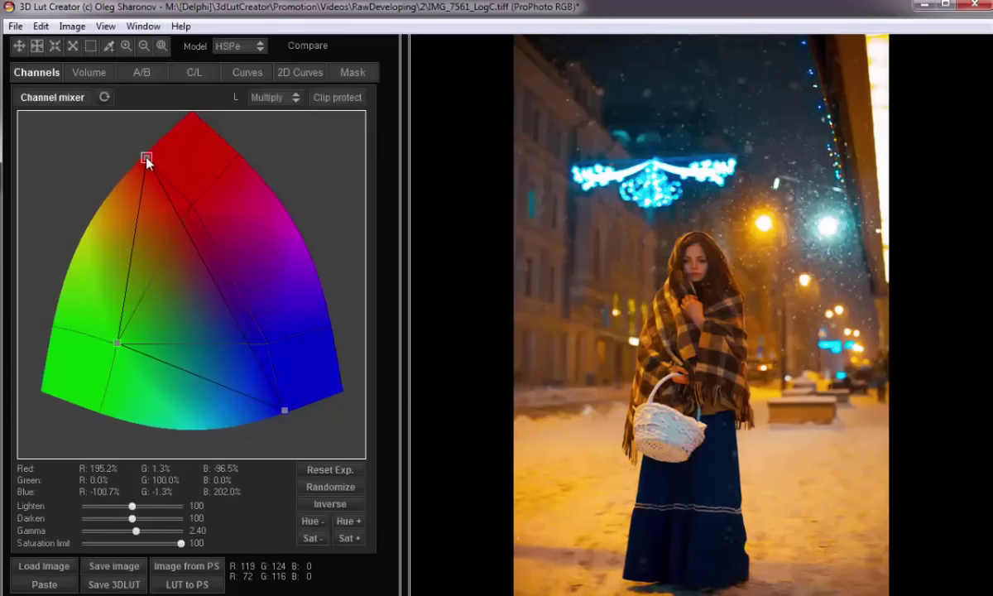
{"action": "left_click_drag", "start_coordinate": [146, 158], "coordinate": [106, 165]}
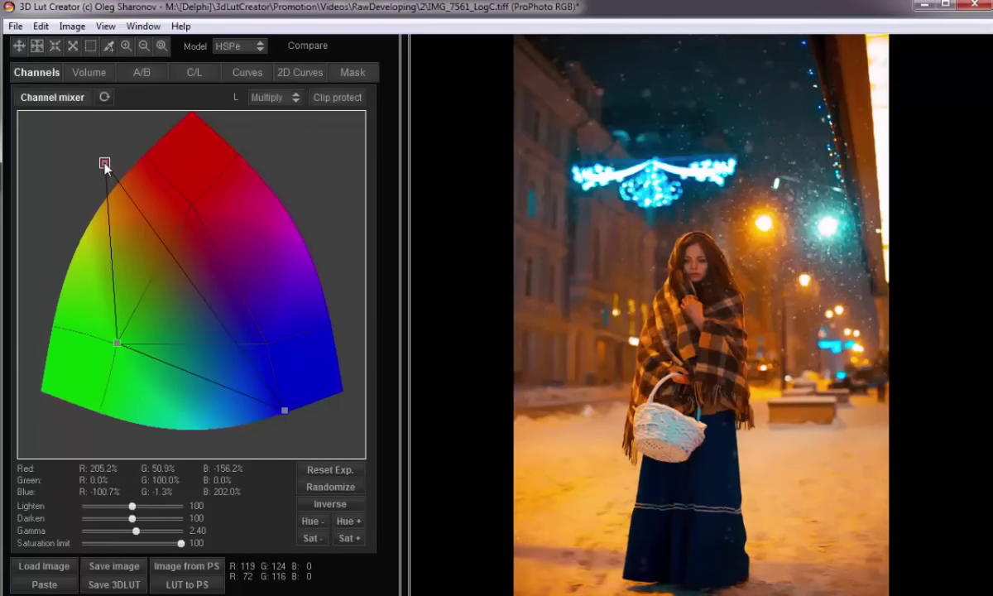
Pull the channel mixer's red point slightly inward and rebalance the photo to Temp. -52 and Tint 18
{"action": "left_click", "coordinate": [135, 74]}
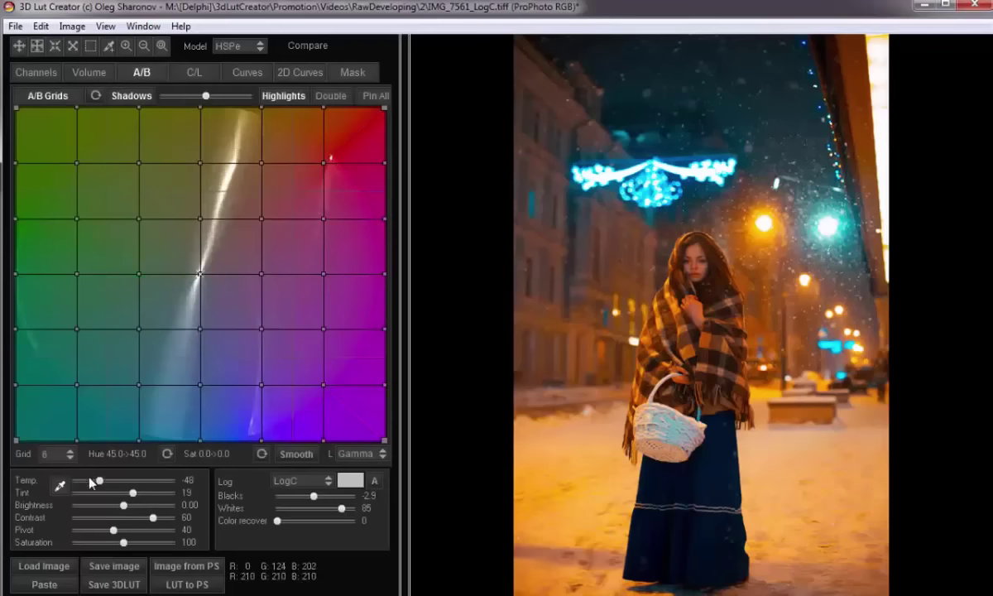
{"action": "left_click_drag", "start_coordinate": [100, 480], "coordinate": [131, 494]}
{"action": "left_click", "coordinate": [37, 73]}
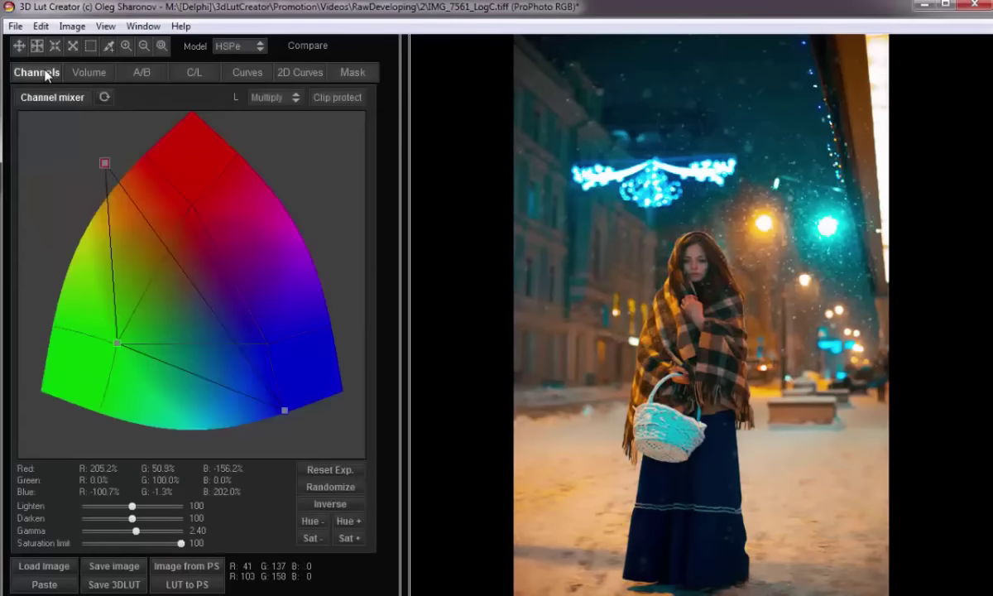
{"action": "left_click_drag", "start_coordinate": [105, 163], "coordinate": [122, 188]}
{"action": "left_click", "coordinate": [142, 72]}
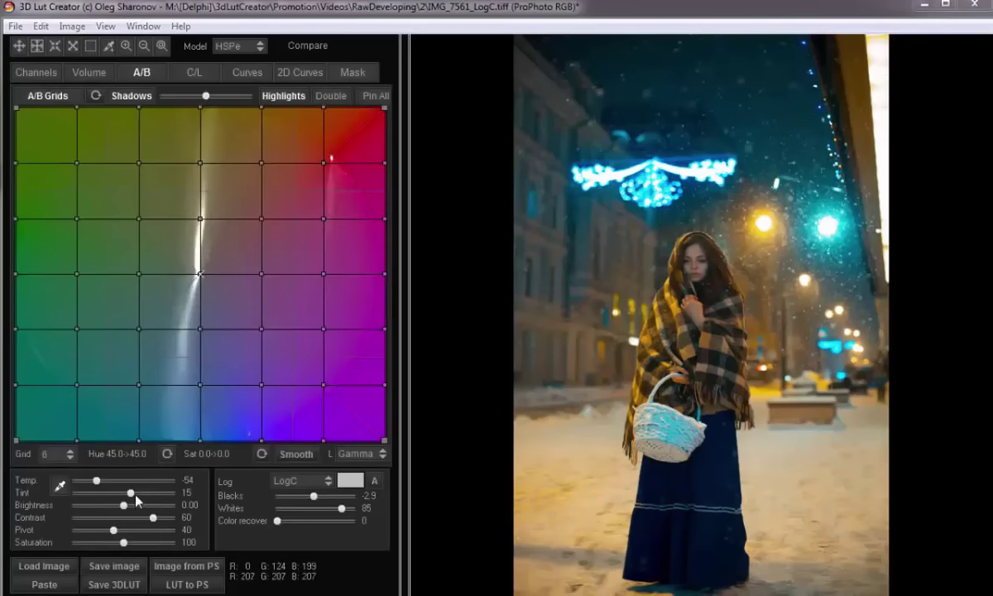
{"action": "left_click_drag", "start_coordinate": [132, 496], "coordinate": [135, 498]}
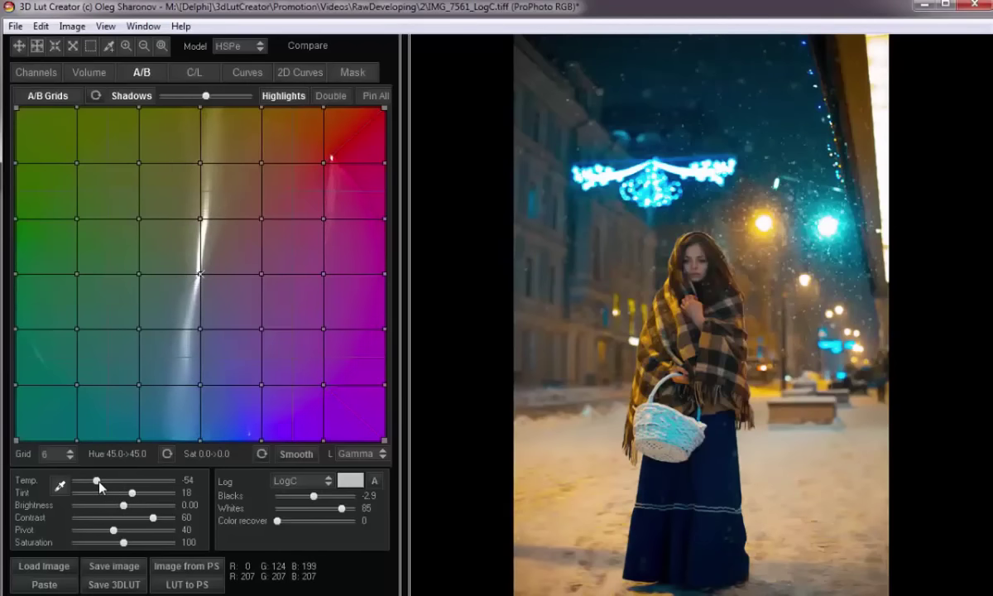
{"action": "left_click_drag", "start_coordinate": [100, 483], "coordinate": [100, 482]}
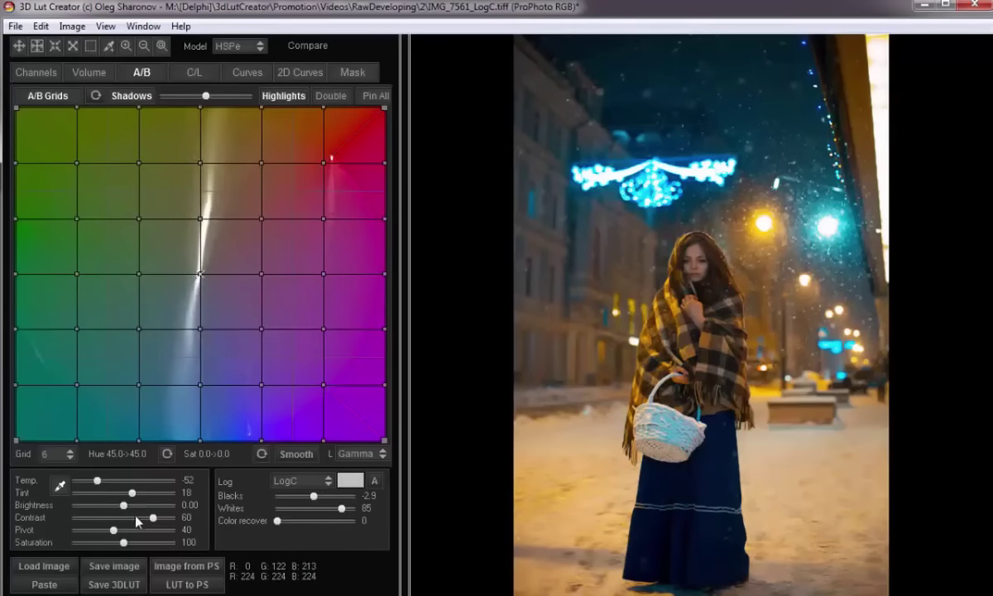
Set Brightness to 0.75, Contrast to 73 and Pivot to 42
{"action": "left_click_drag", "start_coordinate": [124, 509], "coordinate": [160, 519]}
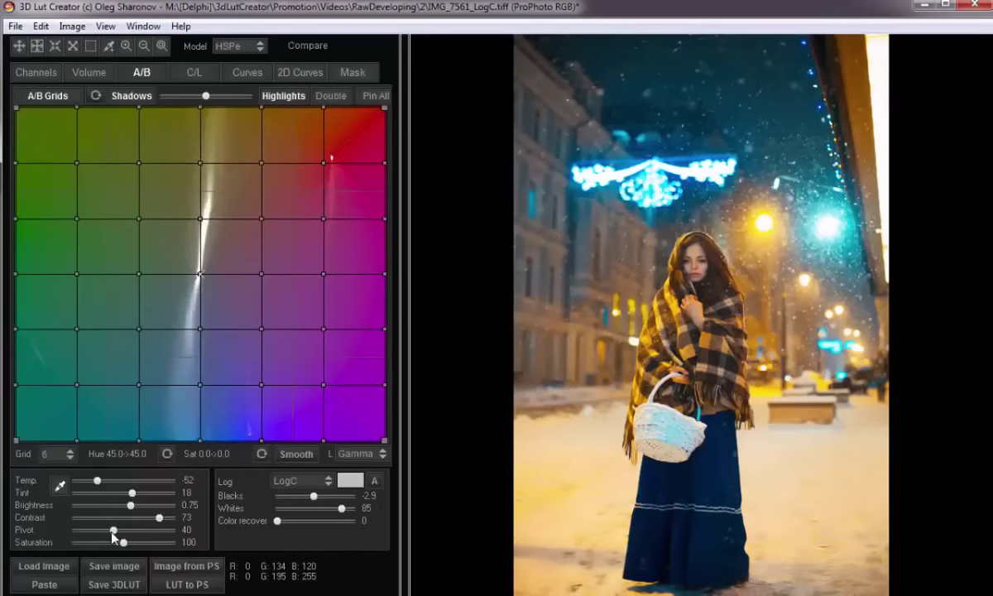
{"action": "left_click_drag", "start_coordinate": [113, 531], "coordinate": [116, 535]}
Refine the A/B grid to 12, desaturate the face's skin tone to Hue 17.8 and Sat 25.0, and pin neighboring points
{"action": "scroll", "coordinate": [683, 45], "scroll_direction": "up", "scroll_amount": 3}
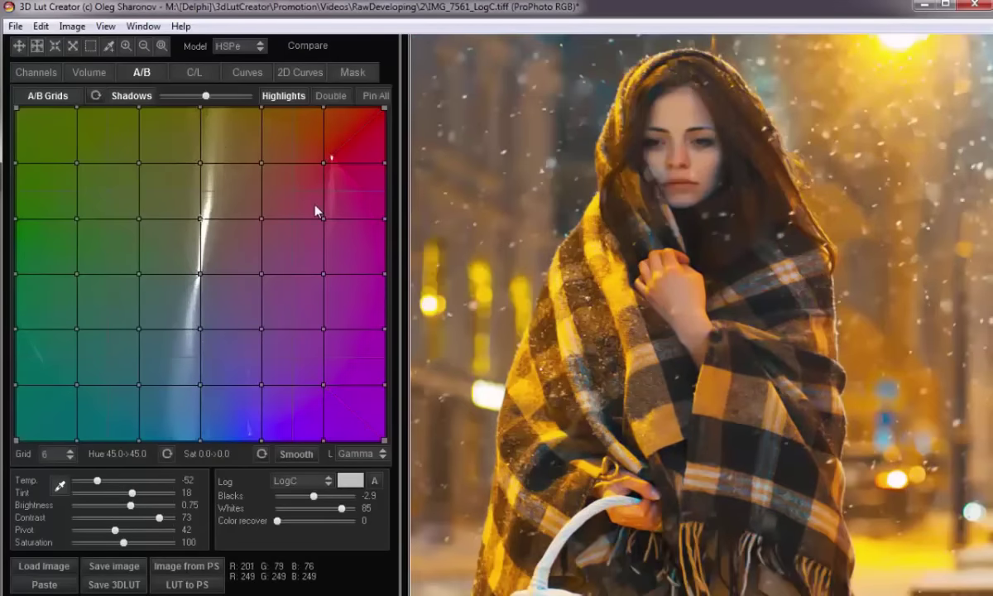
{"action": "key", "text": "plus"}
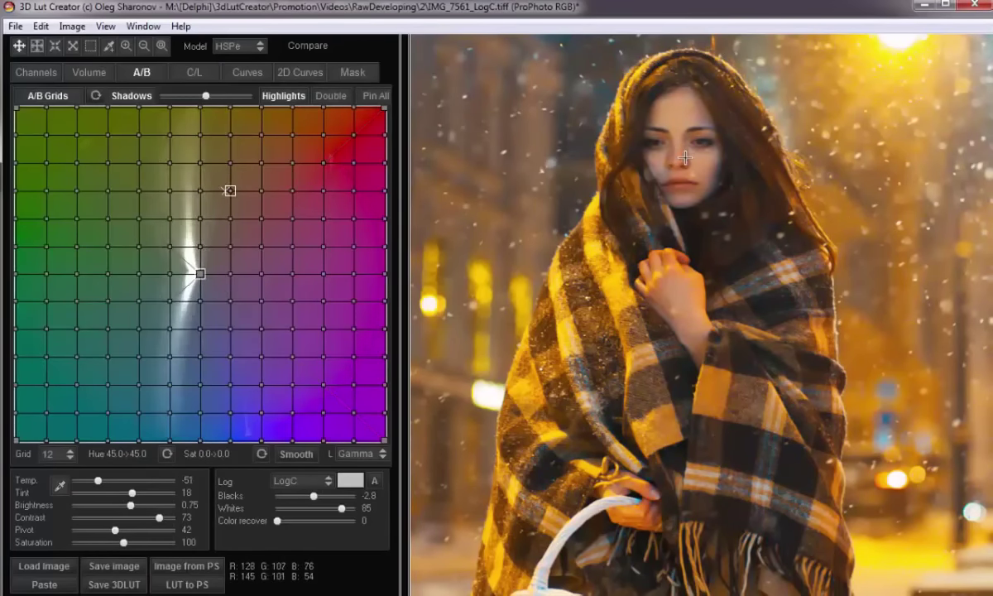
{"action": "left_click_drag", "start_coordinate": [685, 159], "coordinate": [675, 179]}
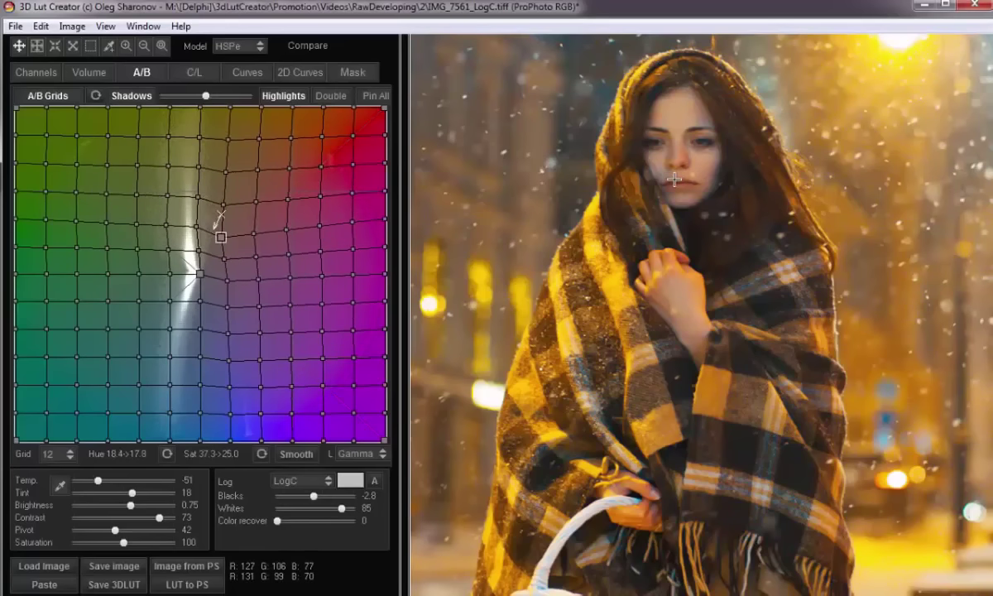
{"action": "left_click", "coordinate": [230, 273]}
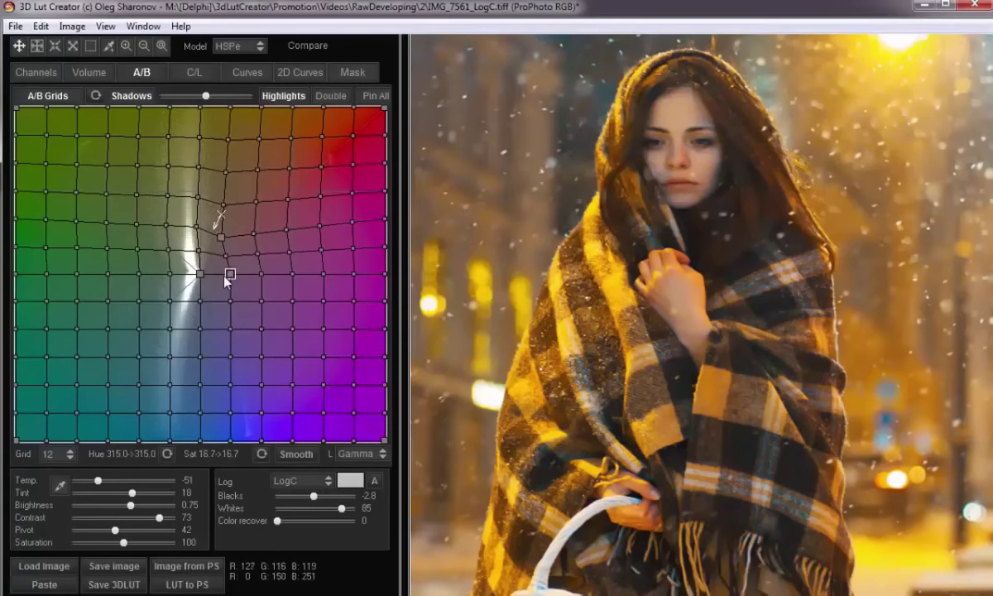
{"action": "double_click", "coordinate": [198, 198]}
{"action": "left_click", "coordinate": [51, 97]}
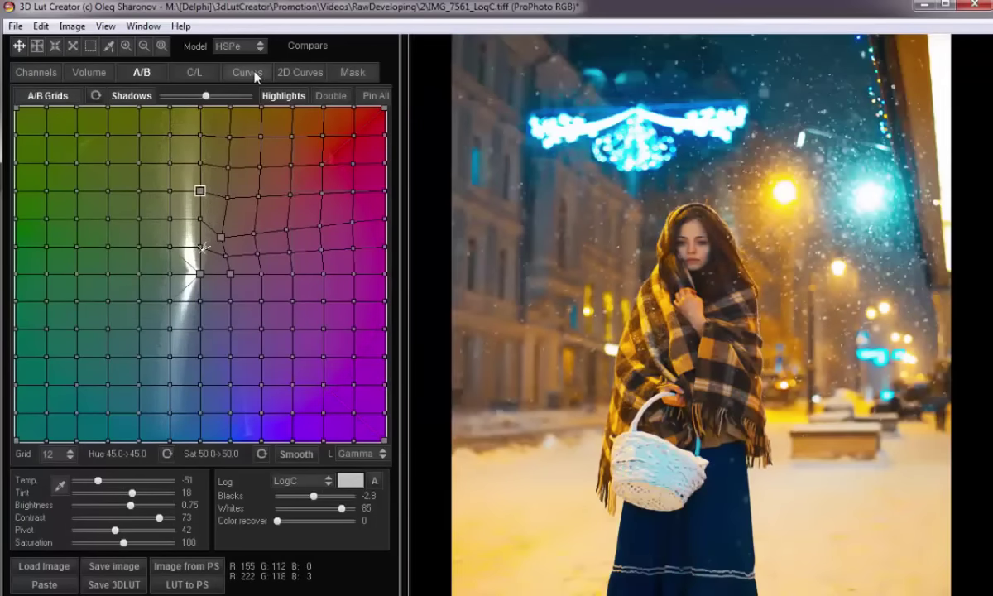
Enable the RGB curves, move green's black point to 15/0, and raise the blue curve through 51/60 and 168/180
{"action": "left_click", "coordinate": [250, 74]}
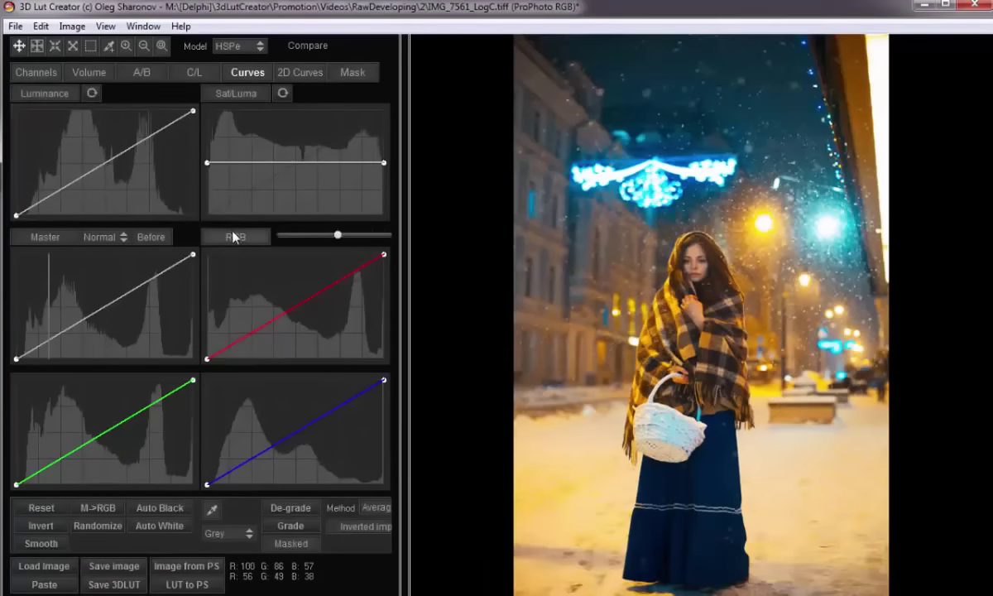
{"action": "left_click", "coordinate": [235, 236]}
{"action": "left_click_drag", "start_coordinate": [17, 484], "coordinate": [26, 484]}
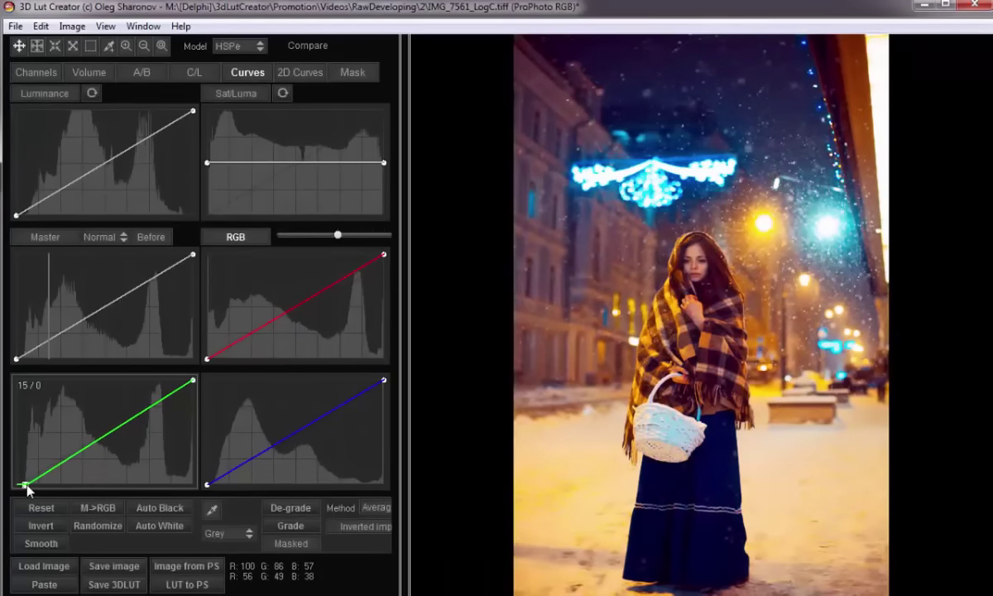
{"action": "left_click_drag", "start_coordinate": [248, 463], "coordinate": [244, 459]}
{"action": "left_click_drag", "start_coordinate": [325, 415], "coordinate": [326, 416]}
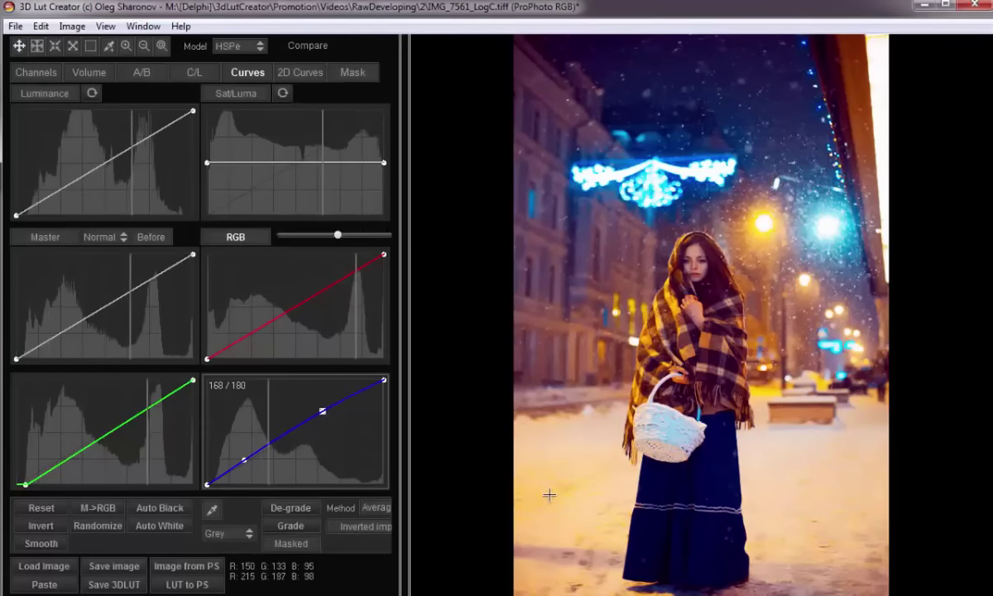
{"action": "left_click", "coordinate": [243, 463]}
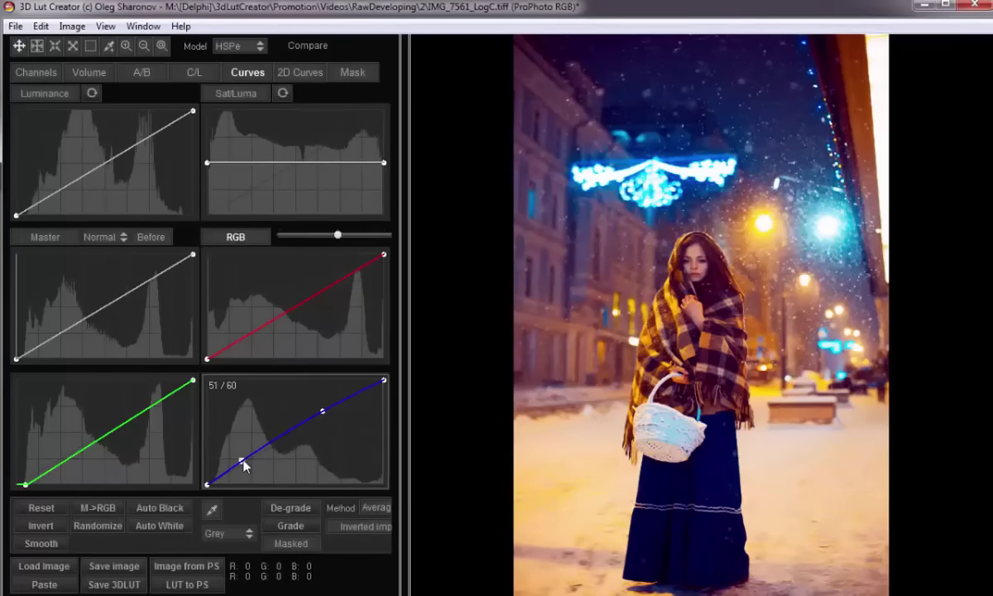
Set Temp. to -52 and send the photo with its LUT to Photoshop, keeping the embedded ProPhoto RGB profile
{"action": "left_click", "coordinate": [147, 78]}
{"action": "left_click_drag", "start_coordinate": [99, 480], "coordinate": [112, 482]}
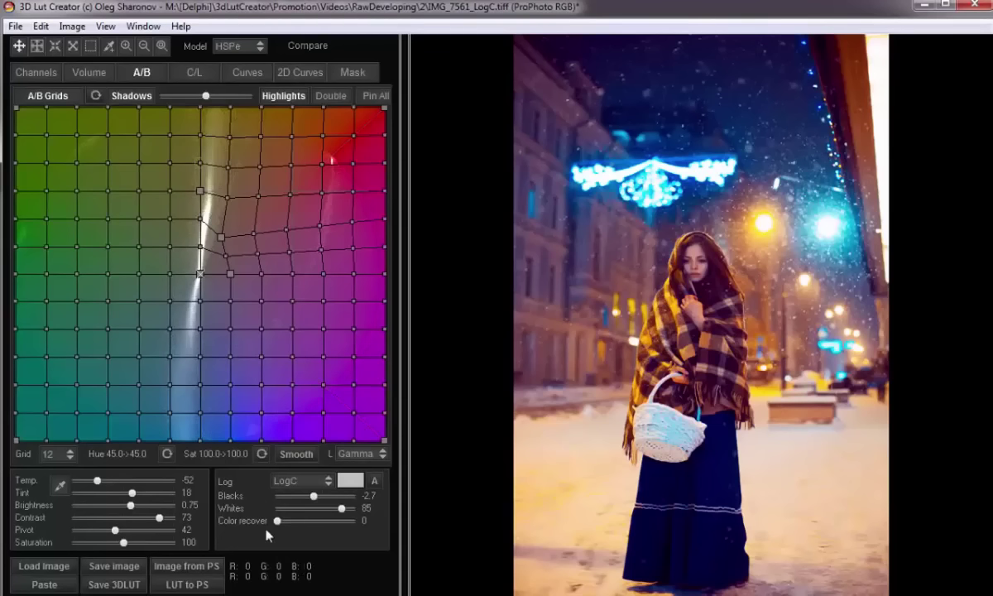
{"action": "left_click", "coordinate": [200, 585]}
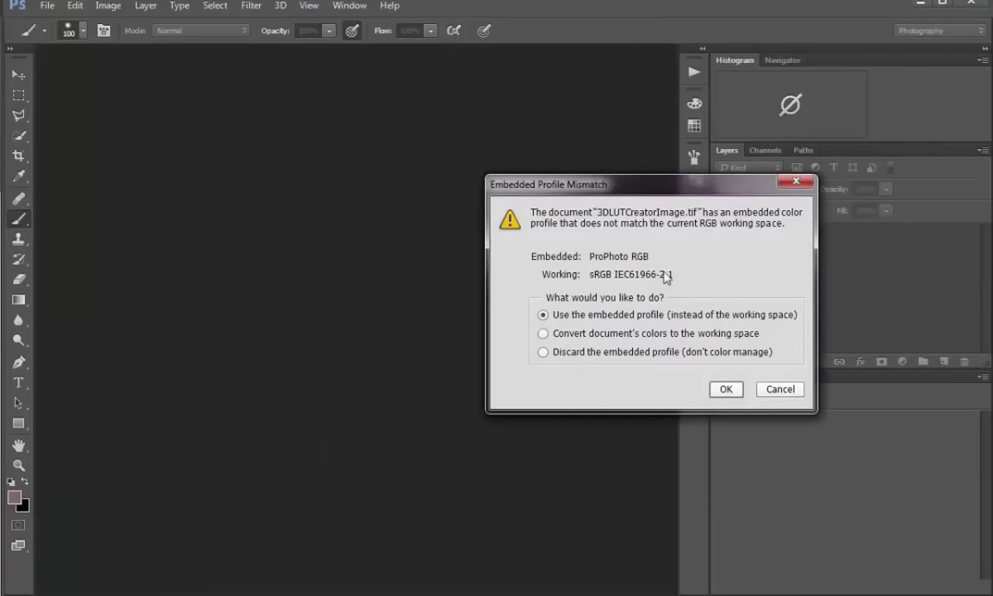
{"action": "left_click", "coordinate": [726, 389]}
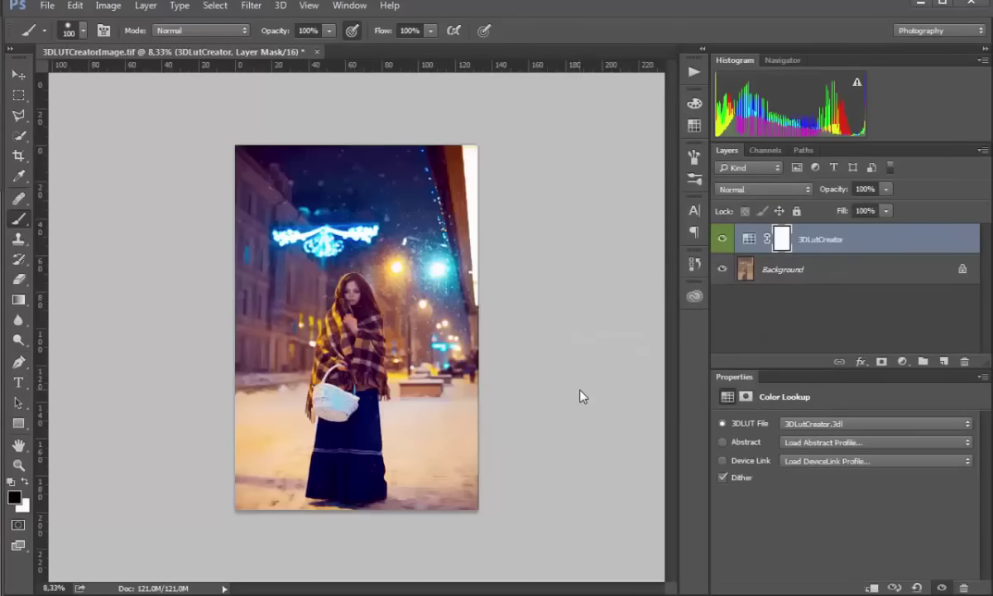
Compare the photo without and with the 3DLutCreator color lookup layer, and rename that layer Develop
{"action": "key", "text": "ctrl+plus"}
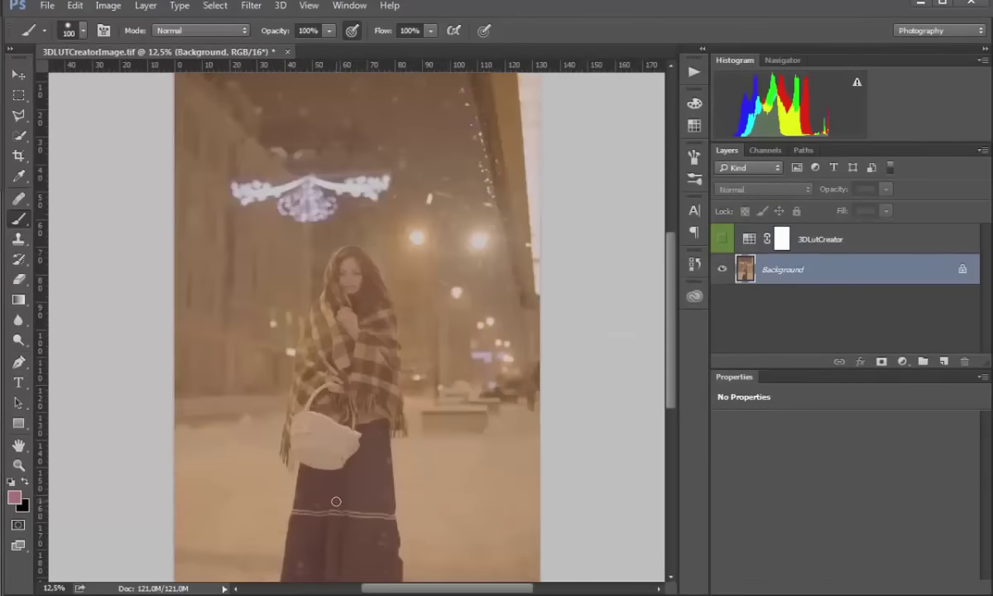
{"action": "left_click", "coordinate": [723, 239]}
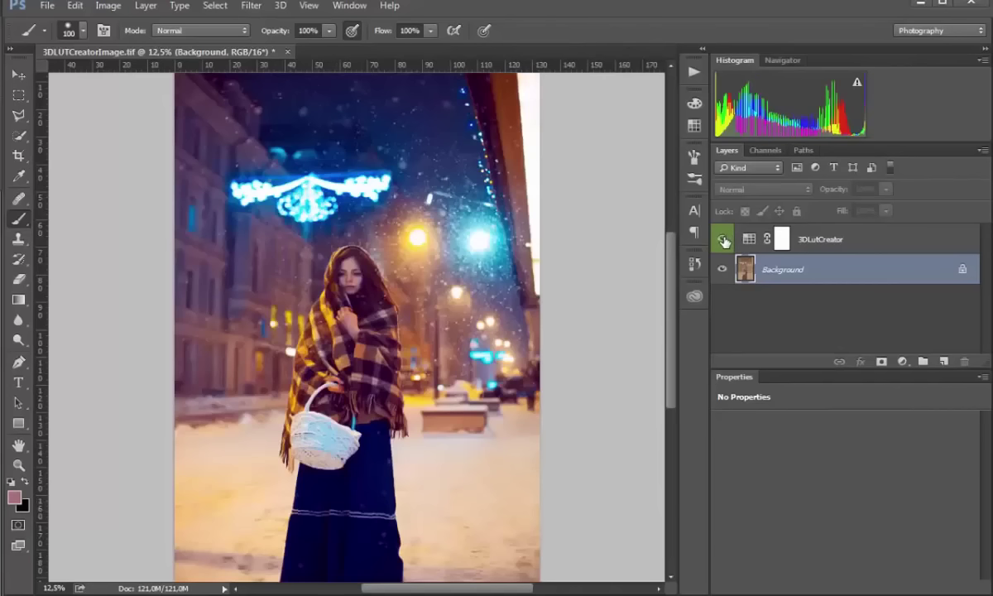
{"action": "double_click", "coordinate": [805, 241]}
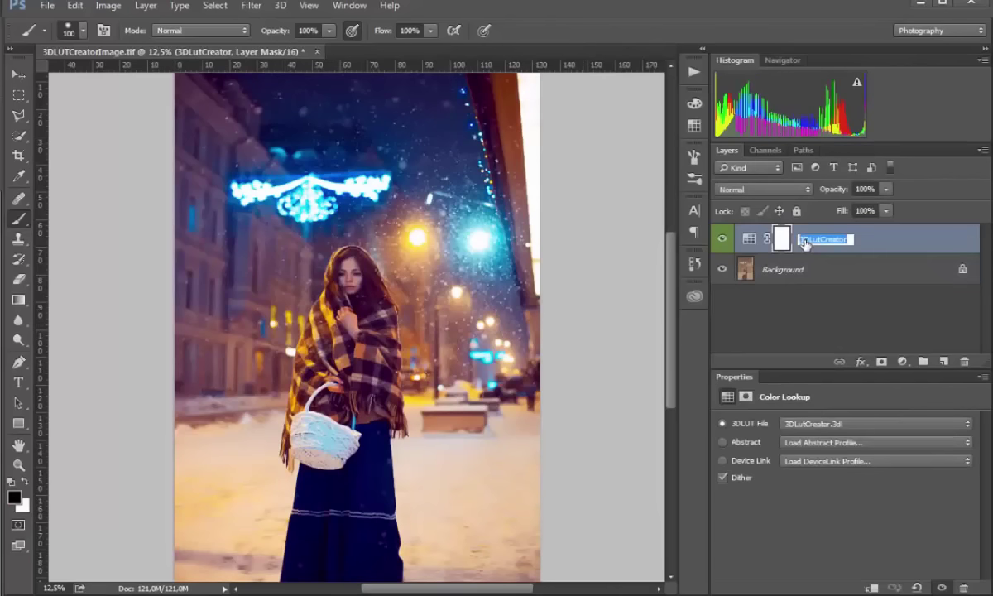
{"action": "type", "text": "Drive"}
{"action": "key", "text": "Return"}
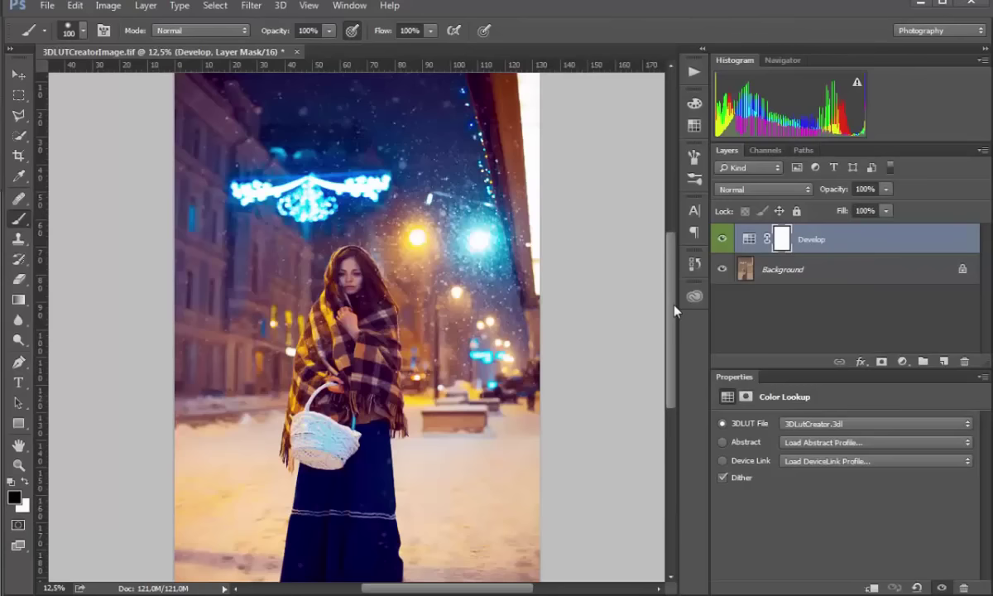
Select the Background layer and compare the photo without and with the Develop color lookup
{"action": "left_click", "coordinate": [745, 270]}
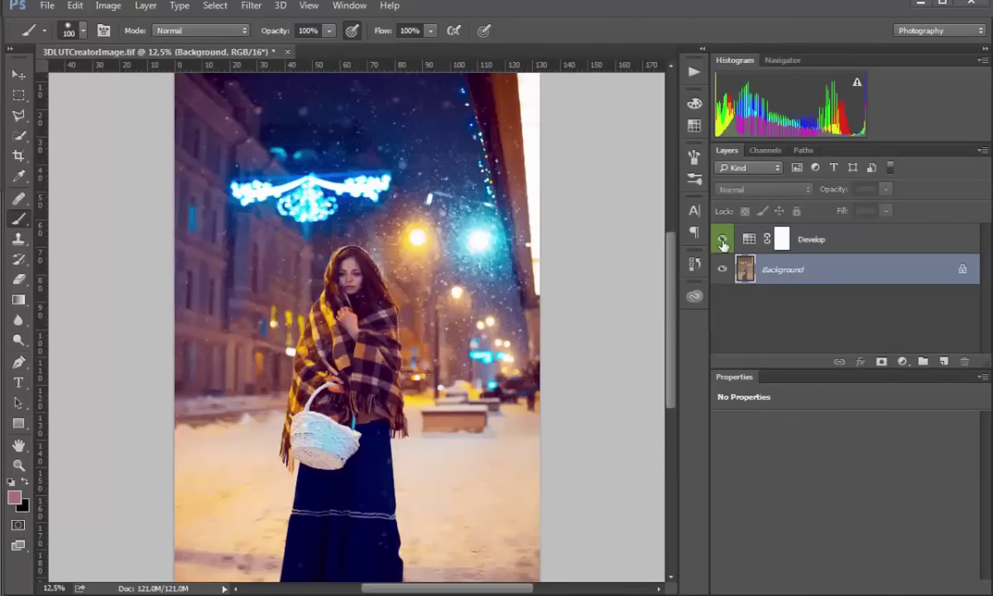
{"action": "left_click", "coordinate": [722, 239]}
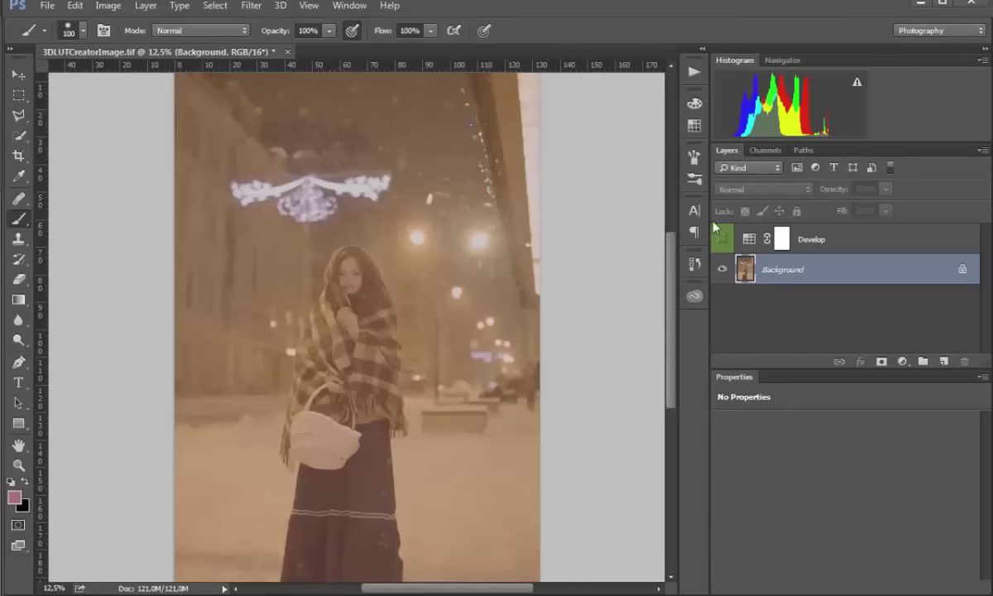
{"action": "left_click", "coordinate": [723, 239]}
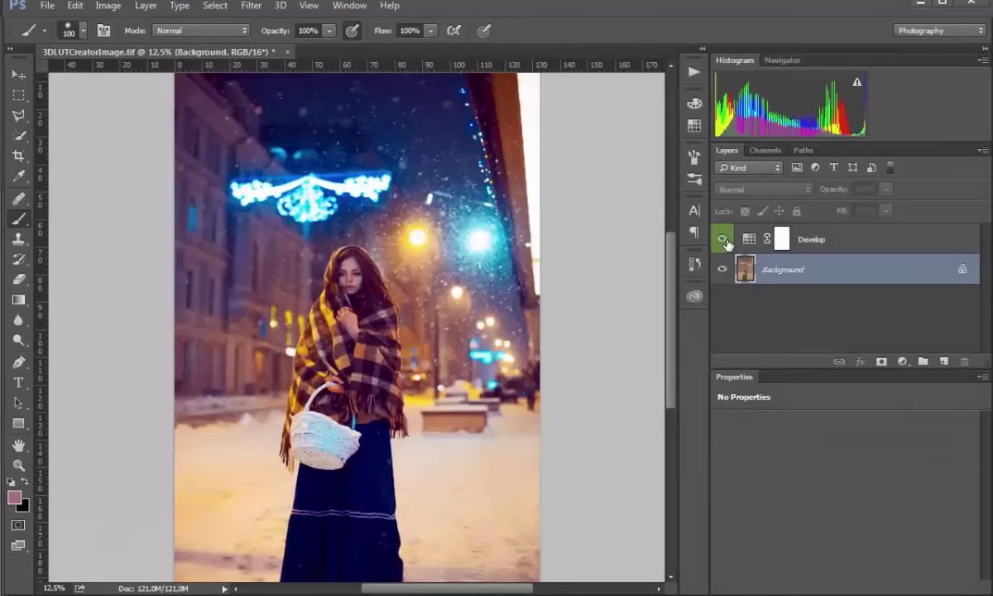
{"action": "key", "text": "ctrl+1"}
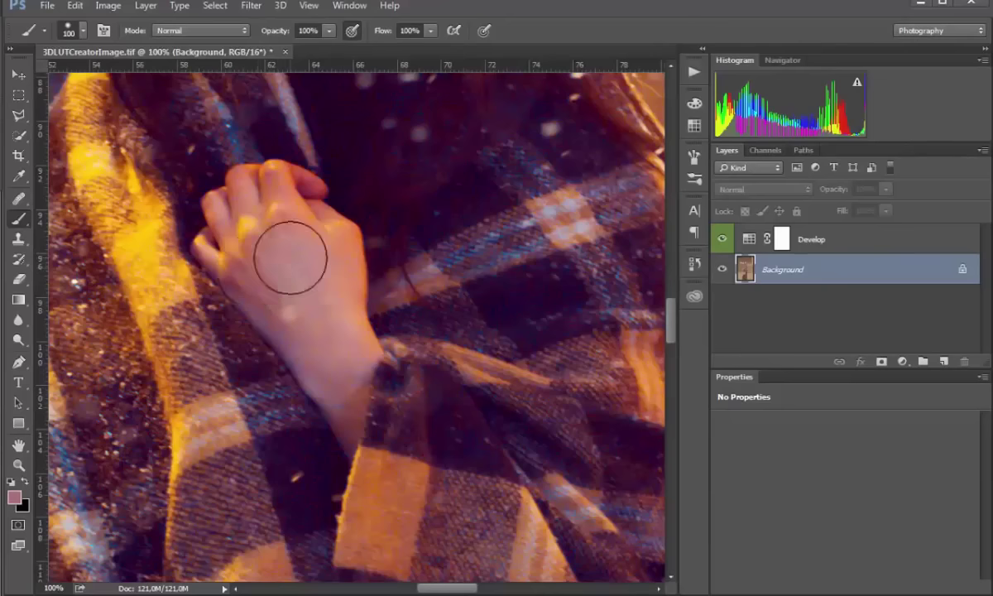
Hide the Develop layer, duplicate the Background layer, and open the copy in the Topaz DeNoise 5 filter
{"action": "left_click", "coordinate": [720, 241]}
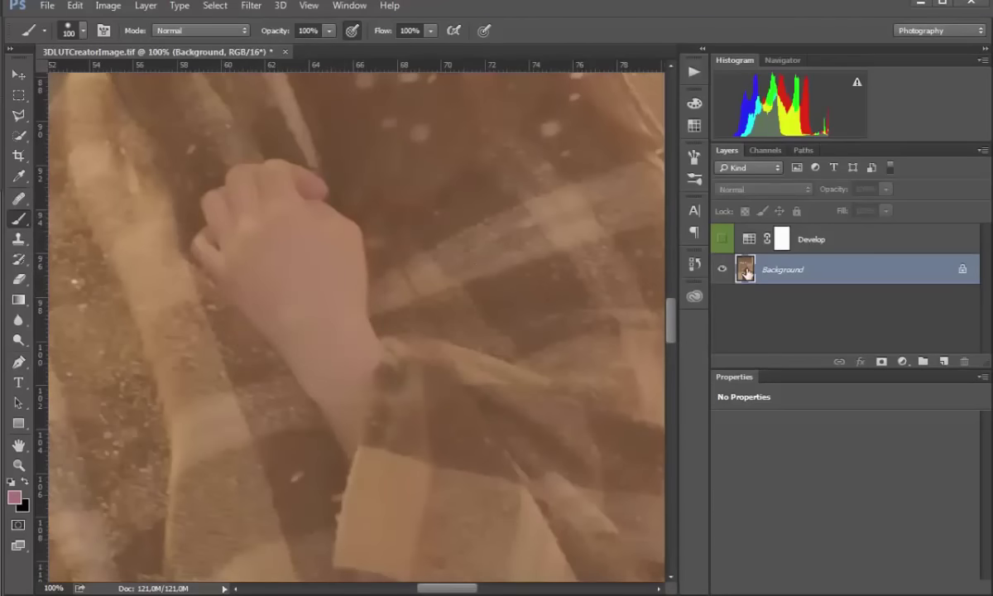
{"action": "key", "text": "ctrl+j"}
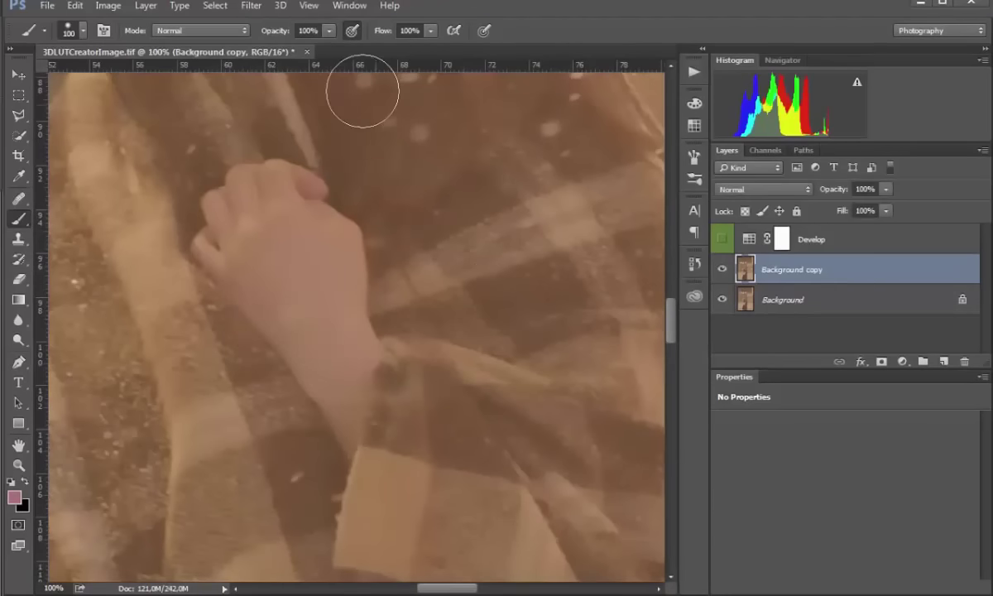
{"action": "left_click", "coordinate": [257, 8]}
{"action": "left_click", "coordinate": [531, 480]}
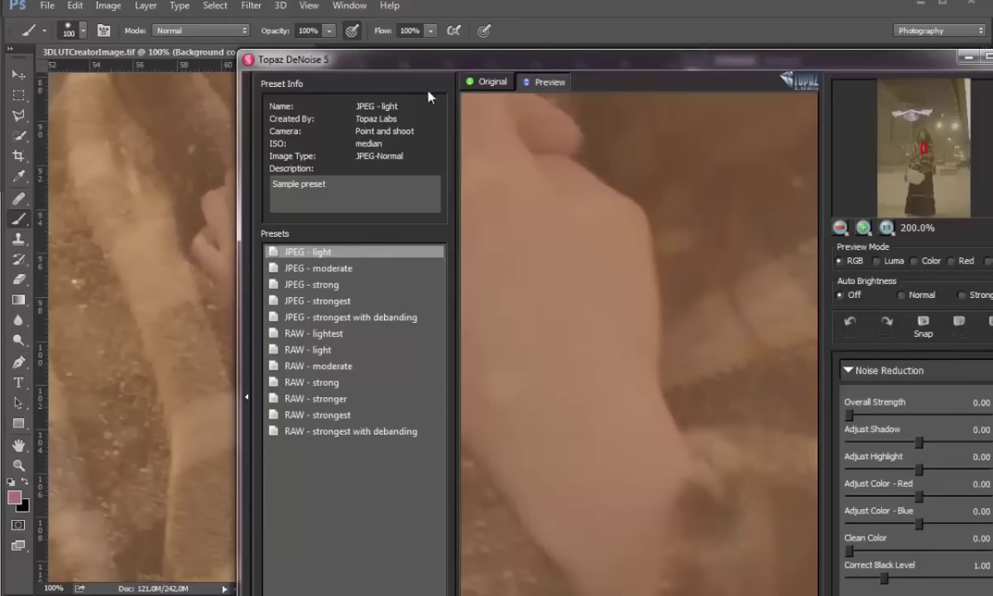
{"action": "left_click_drag", "start_coordinate": [429, 65], "coordinate": [315, 9]}
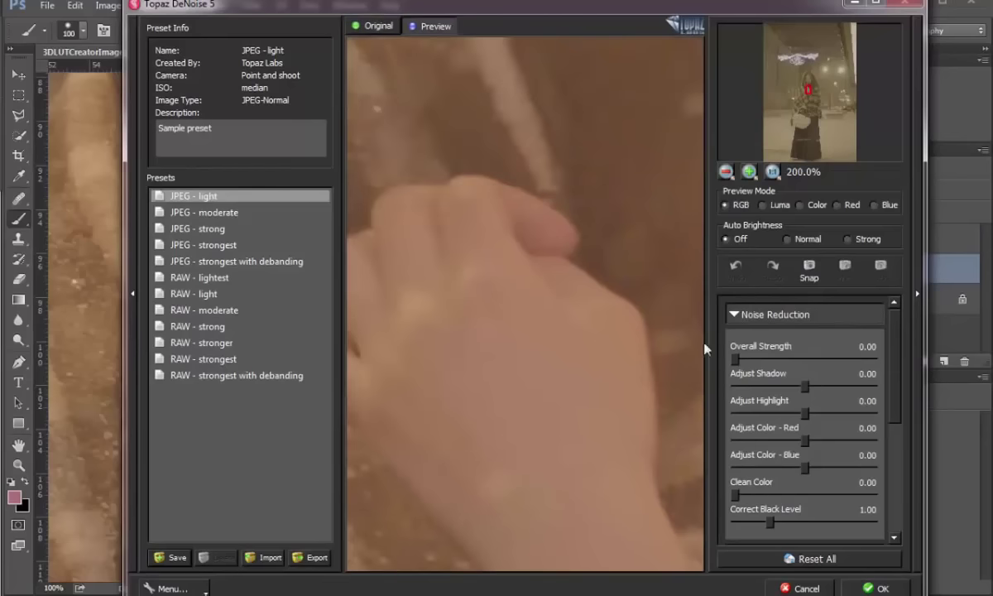
Set the noise reduction's Overall Strength to 0.02 and Clean Color to 0.09, checking the hand and head
{"action": "left_click", "coordinate": [745, 357]}
{"action": "left_click_drag", "start_coordinate": [743, 359], "coordinate": [734, 360]}
{"action": "left_click_drag", "start_coordinate": [735, 495], "coordinate": [747, 496]}
{"action": "left_click_drag", "start_coordinate": [530, 132], "coordinate": [572, 513]}
{"action": "left_click_drag", "start_coordinate": [736, 359], "coordinate": [741, 361]}
{"action": "left_click_drag", "start_coordinate": [638, 368], "coordinate": [470, 261]}
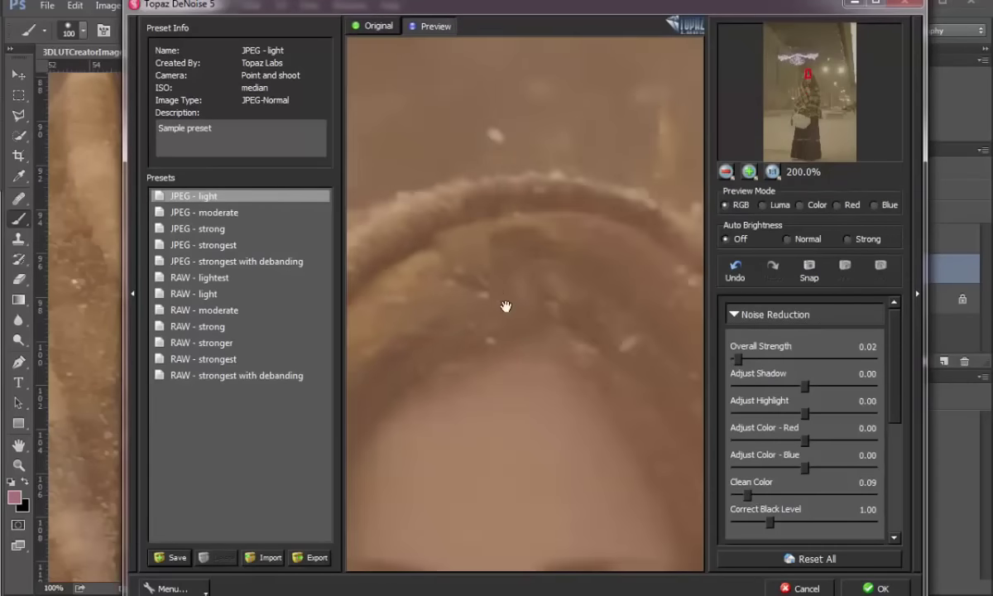
Set Recover Detail to 0.10 and Reduce Blur to 0.14, and check the hair and face in the preview
{"action": "scroll", "coordinate": [898, 455], "scroll_direction": "down", "scroll_amount": 2}
{"action": "scroll", "coordinate": [898, 455], "scroll_direction": "down", "scroll_amount": 3}
{"action": "left_click_drag", "start_coordinate": [734, 411], "coordinate": [754, 439]}
{"action": "left_click_drag", "start_coordinate": [538, 386], "coordinate": [531, 249]}
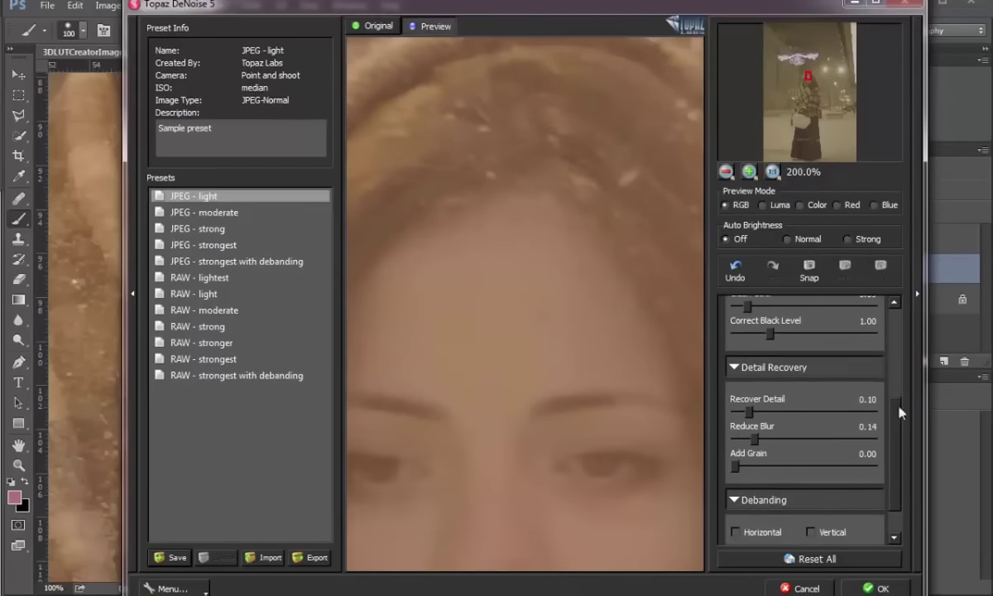
{"action": "scroll", "coordinate": [900, 396], "scroll_direction": "down", "scroll_amount": 1}
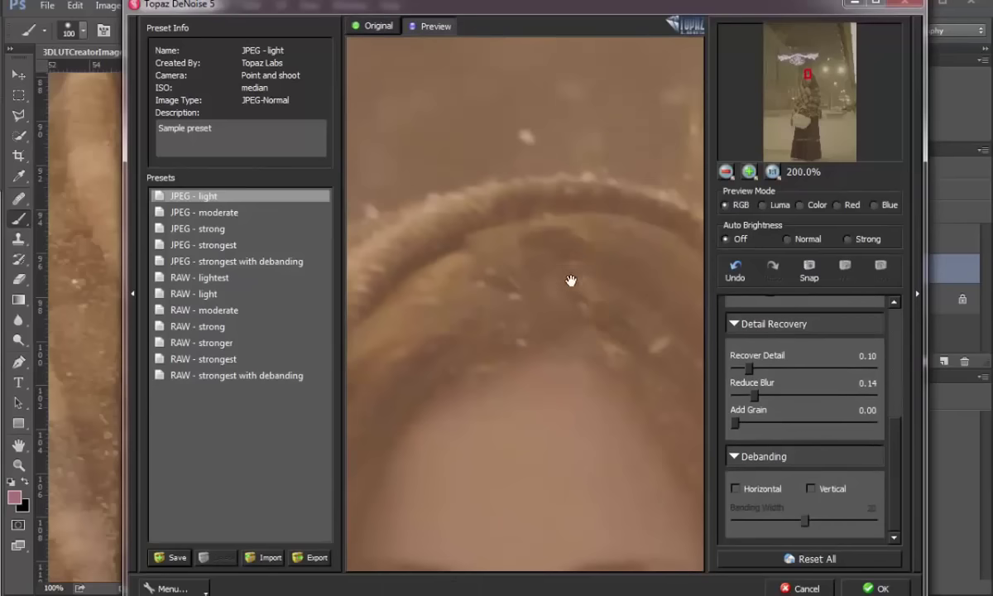
{"action": "scroll", "coordinate": [837, 337], "scroll_direction": "up", "scroll_amount": 5}
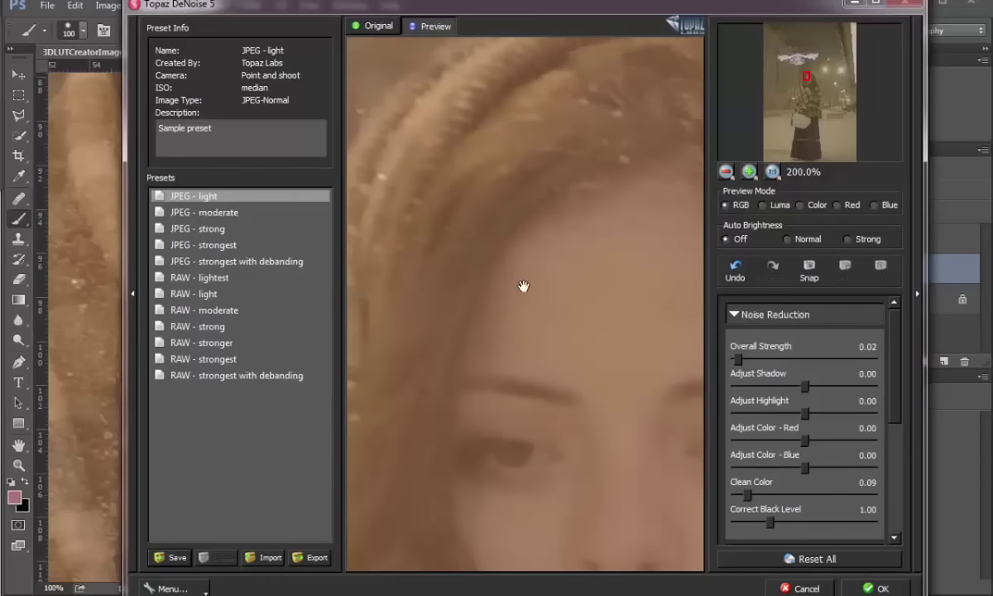
Submit the plug-in's activation name and license key, and apply the noise reduction to the Background copy
{"action": "left_click", "coordinate": [875, 587]}
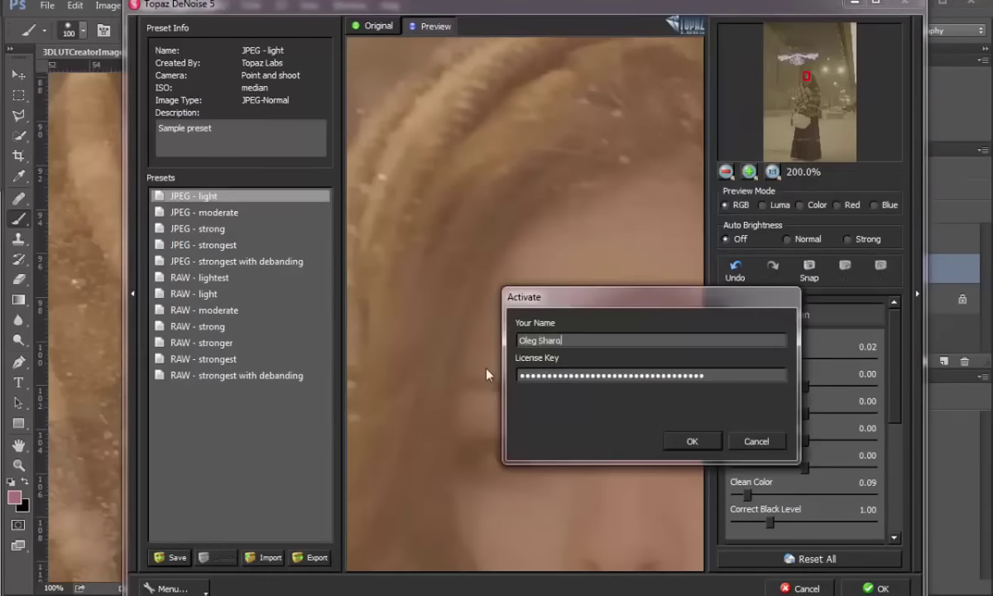
{"action": "left_click", "coordinate": [689, 441]}
{"action": "left_click", "coordinate": [645, 406]}
{"action": "left_click", "coordinate": [873, 587]}
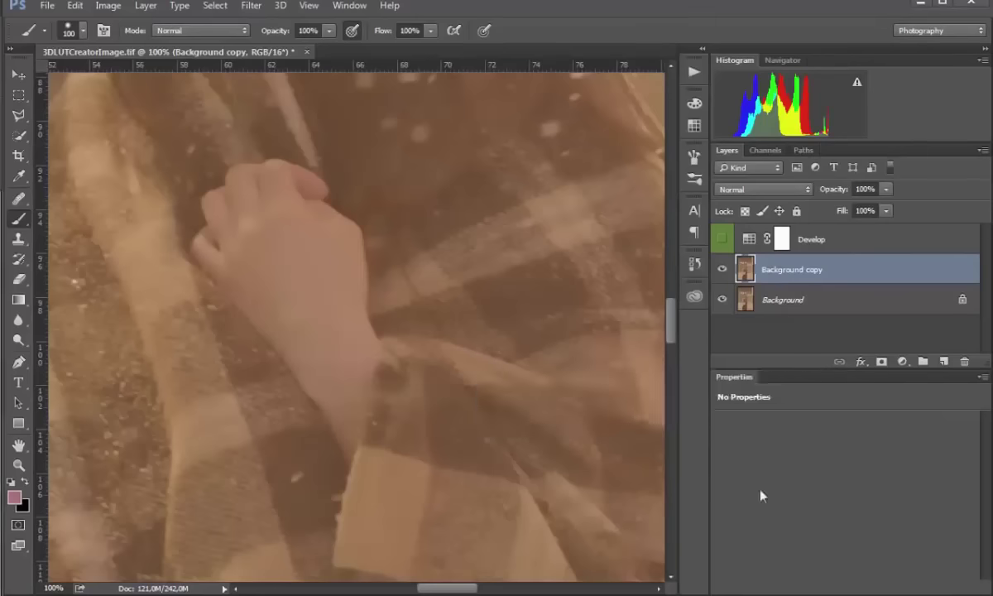
Show the Develop layer again and hide the Background copy to compare the noise reduction
{"action": "left_click", "coordinate": [723, 240]}
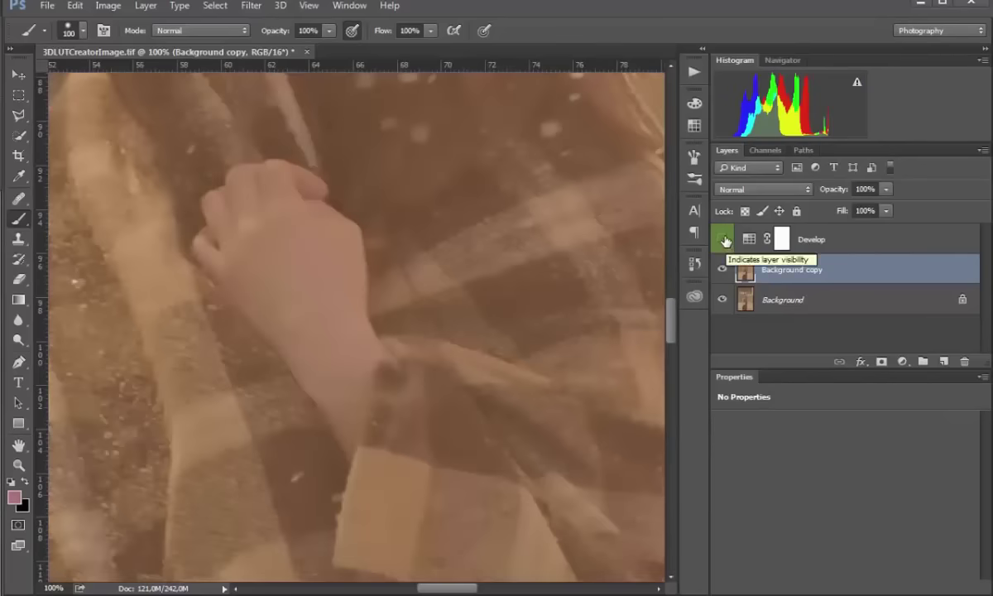
{"action": "left_click", "coordinate": [723, 240]}
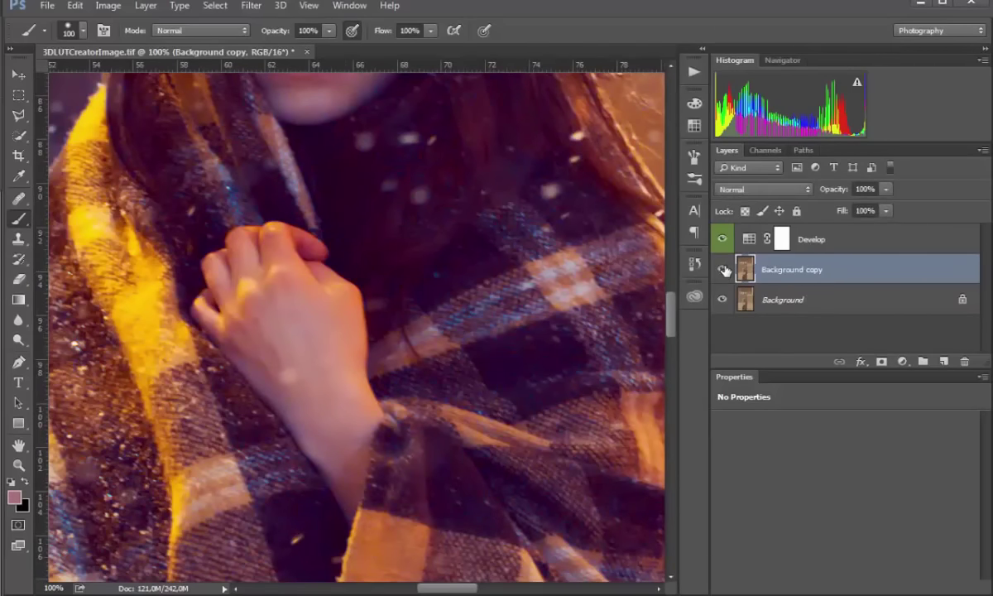
{"action": "left_click", "coordinate": [723, 269]}
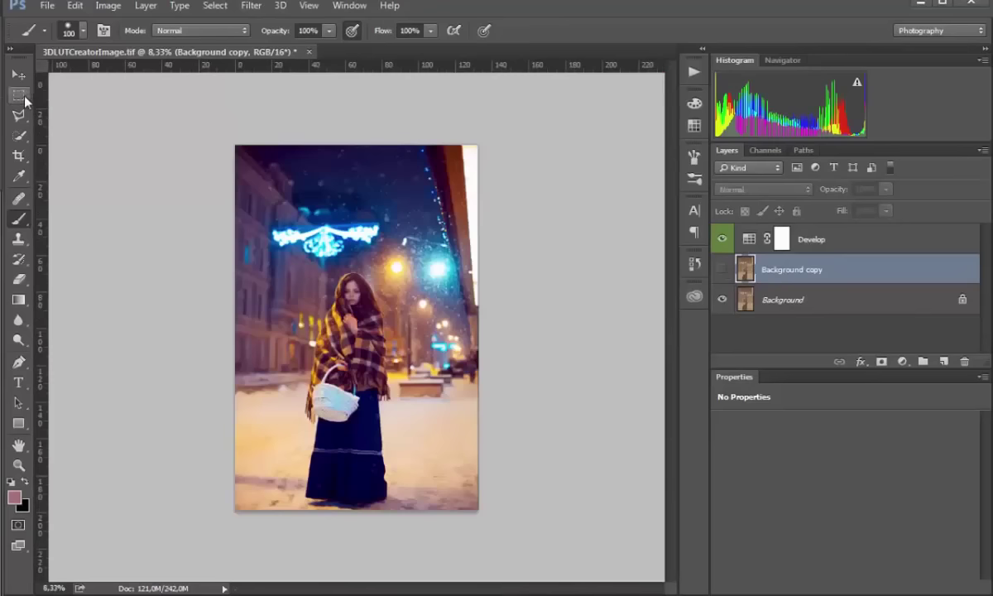
Make a rectangular selection around the building edge in the photo's upper-right part and show the Background copy again
{"action": "left_click", "coordinate": [19, 95]}
{"action": "left_click_drag", "start_coordinate": [407, 136], "coordinate": [494, 344]}
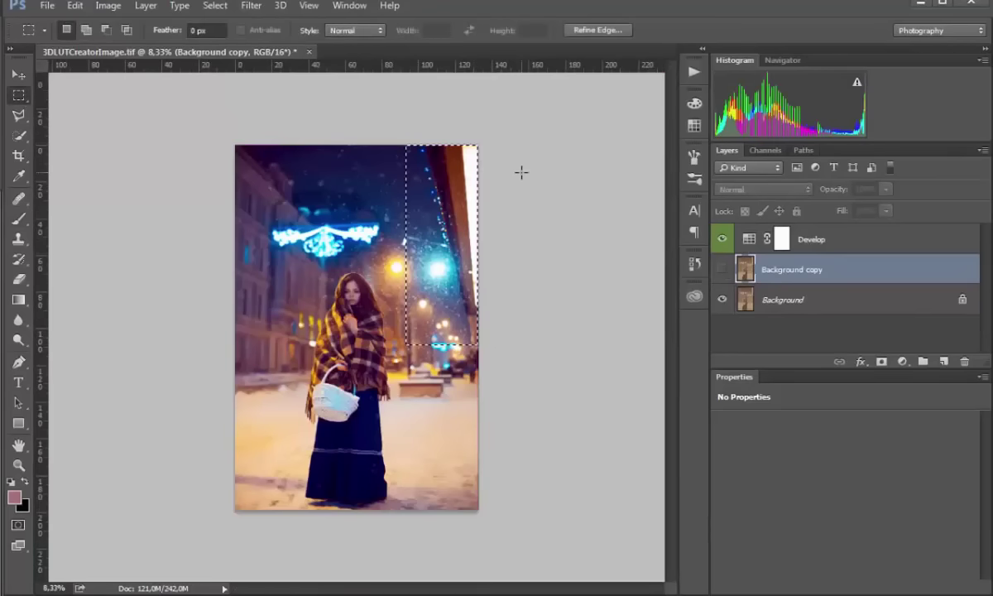
{"action": "left_click", "coordinate": [723, 269]}
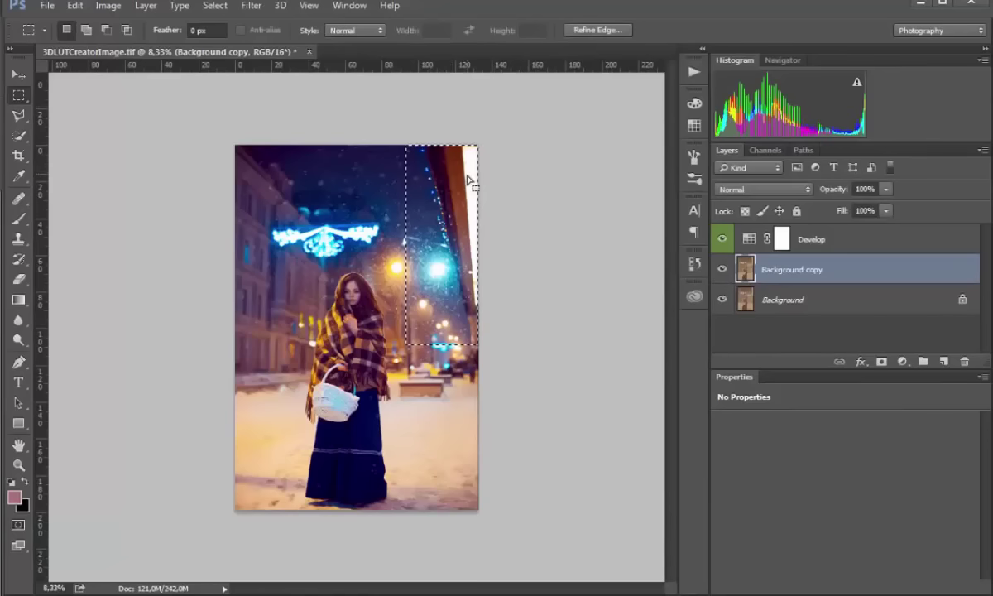
Warp the selected area outward beyond the photo's right edge to push out the bright strip, and deselect
{"action": "key", "text": "ctrl+t"}
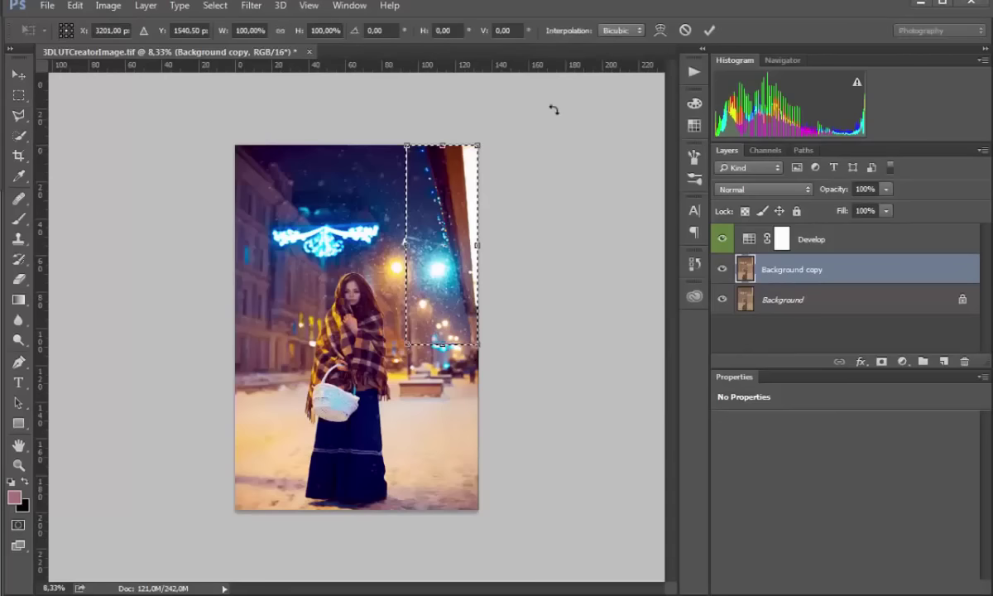
{"action": "left_click", "coordinate": [680, 30]}
{"action": "left_click_drag", "start_coordinate": [480, 146], "coordinate": [508, 138]}
{"action": "left_click_drag", "start_coordinate": [476, 276], "coordinate": [486, 276]}
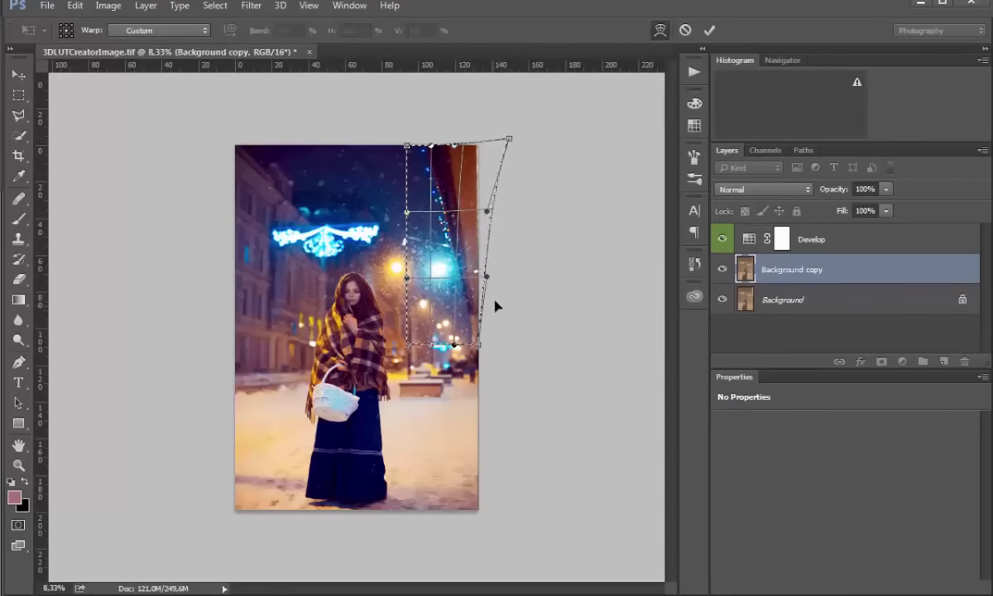
{"action": "left_click_drag", "start_coordinate": [510, 138], "coordinate": [517, 136]}
{"action": "left_click", "coordinate": [710, 31]}
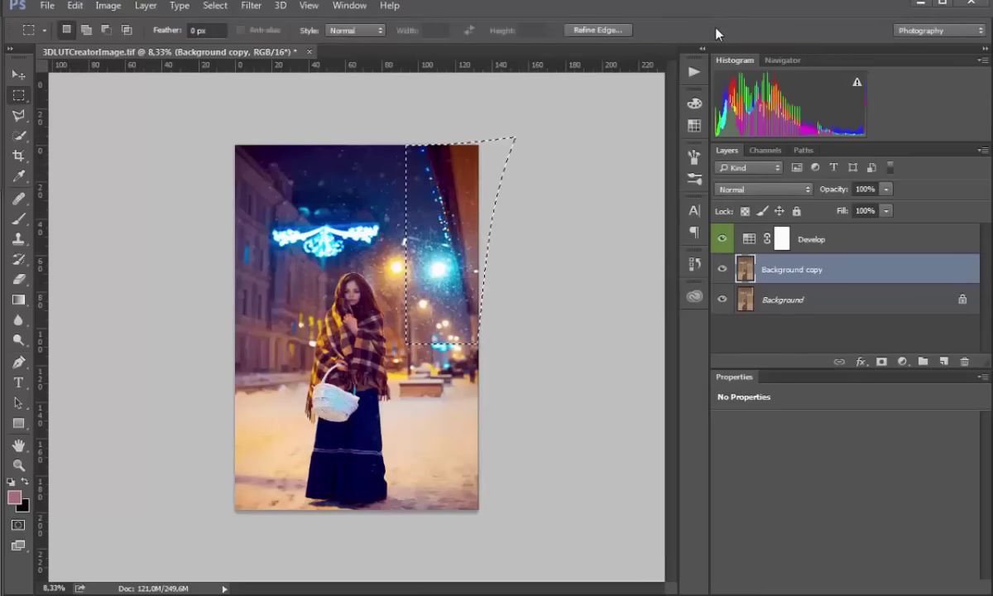
{"action": "key", "text": "ctrl+d"}
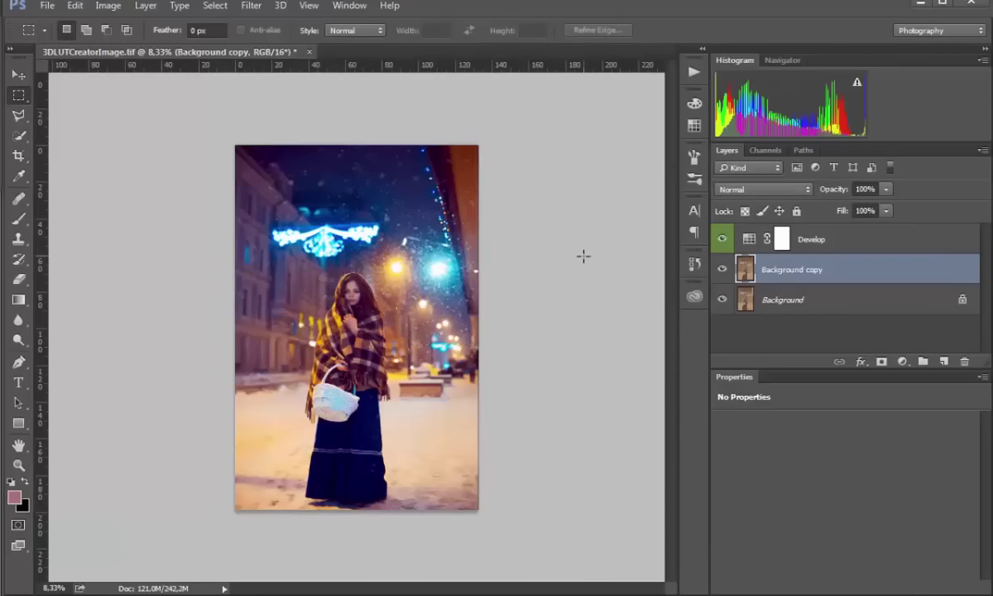
Heal the light spots on the back of the woman's hand with the Healing Brush, sampling nearby skin
{"action": "key", "text": "ctrl+plus"}
{"action": "key", "text": "ctrl+plus"}
{"action": "key", "text": "ctrl+plus"}
{"action": "key", "text": "ctrl+plus"}
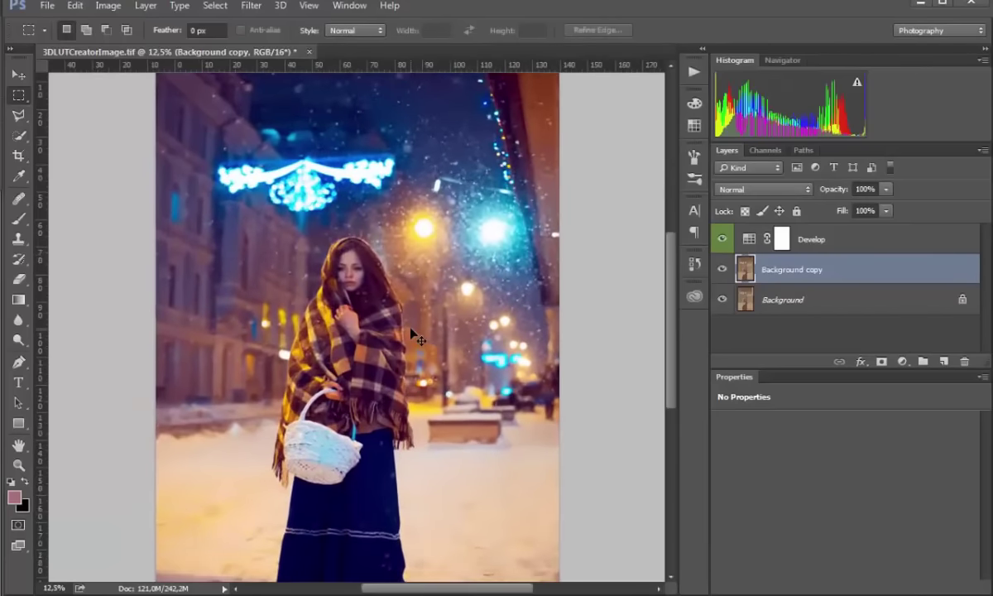
{"action": "key", "text": "ctrl+plus"}
{"action": "key", "text": "ctrl+plus"}
{"action": "key", "text": "ctrl+plus"}
{"action": "key", "text": "ctrl+plus"}
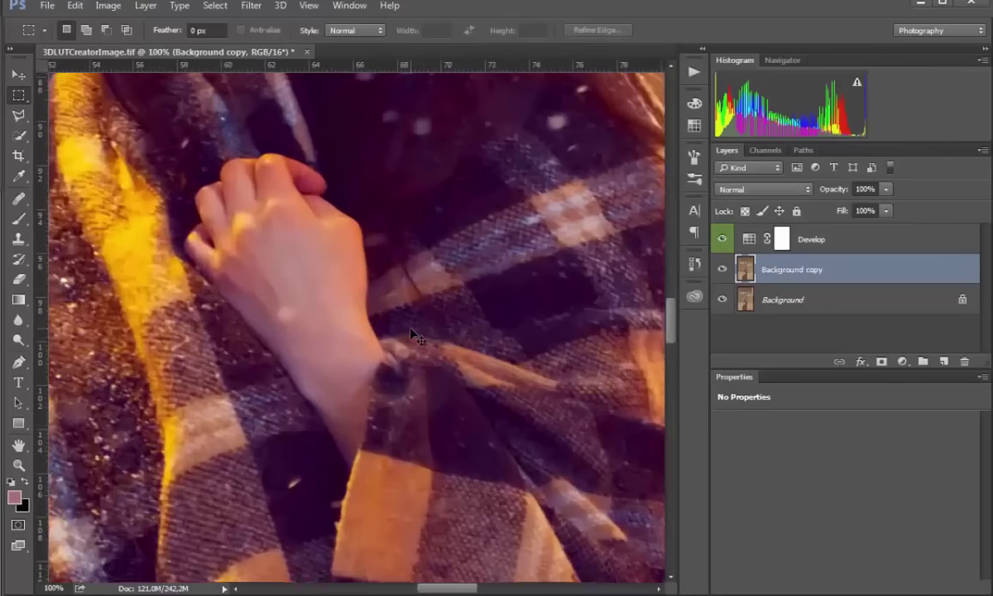
{"action": "key", "text": "j"}
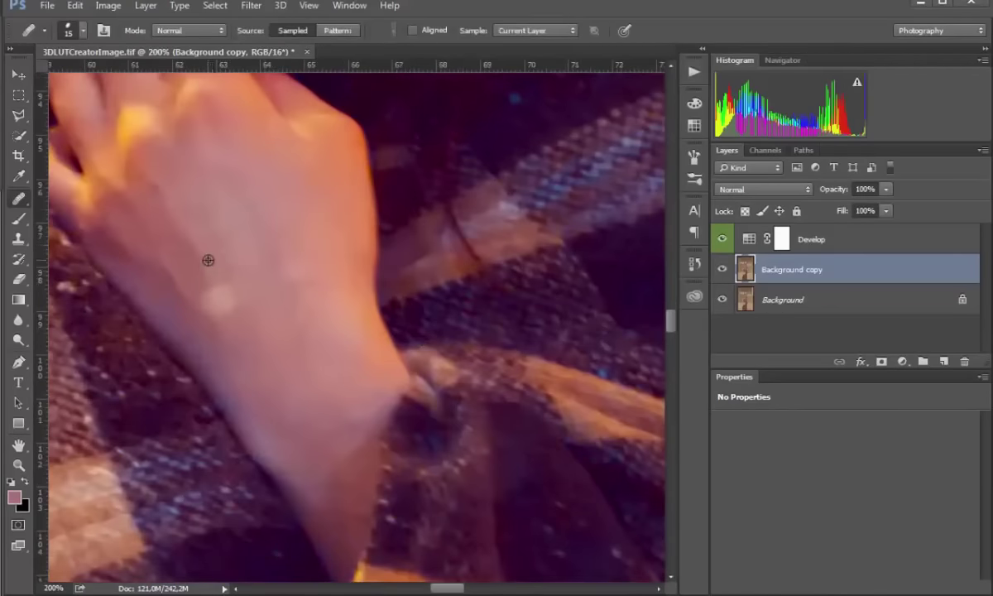
{"action": "left_click", "coordinate": [208, 253], "text": "alt"}
{"action": "mouse_move", "coordinate": [206, 283]}
{"action": "left_mouse_down"}
{"action": "mouse_move", "coordinate": [217, 308]}
{"action": "mouse_move", "coordinate": [226, 287]}
{"action": "left_mouse_up"}
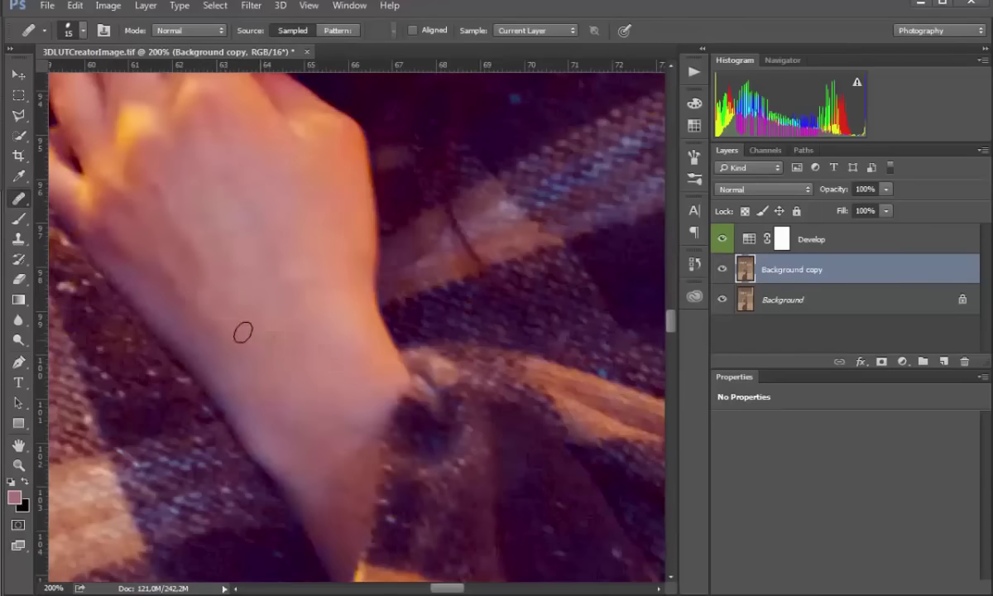
{"action": "left_click", "coordinate": [283, 233]}
Heal the light spots beside the mouth and below the eye on the woman's face, sampling clean cheek skin
{"action": "left_click_drag", "start_coordinate": [288, 218], "coordinate": [312, 421]}
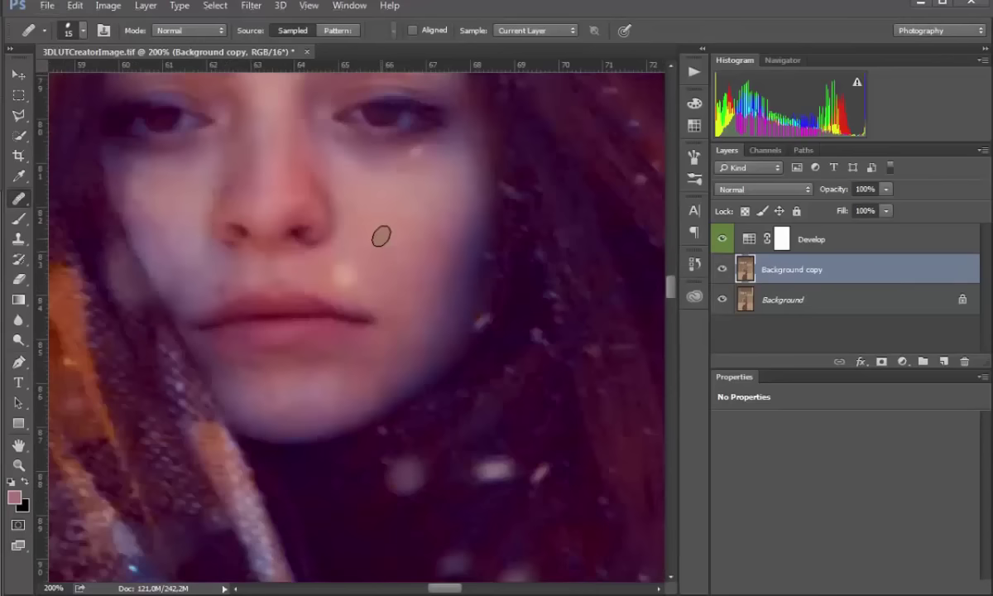
{"action": "left_click", "coordinate": [383, 228], "text": "alt"}
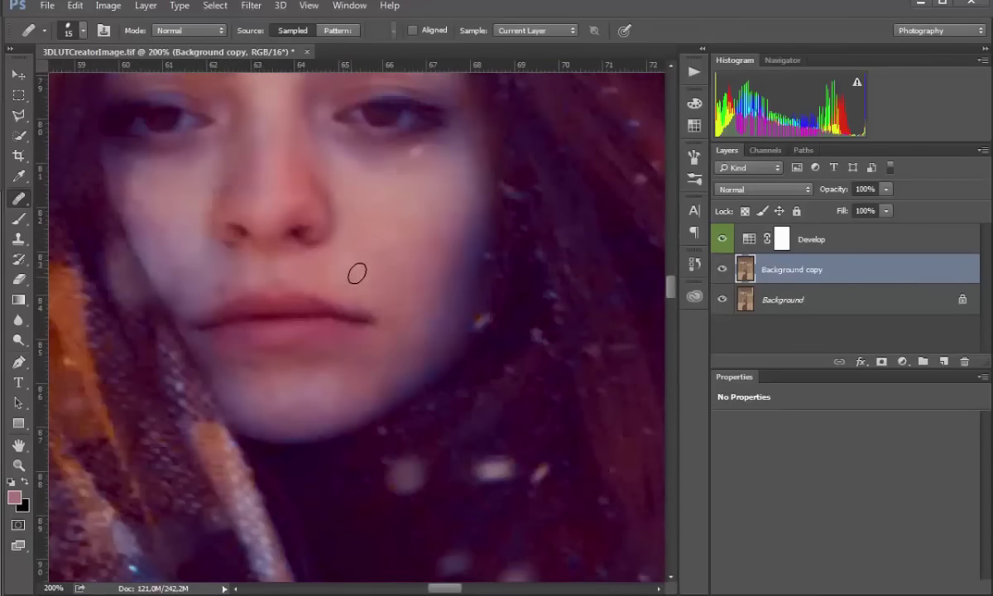
{"action": "left_click", "coordinate": [397, 202], "text": "alt"}
{"action": "left_click_drag", "start_coordinate": [413, 161], "coordinate": [435, 145]}
{"action": "left_click_drag", "start_coordinate": [408, 286], "coordinate": [440, 297]}
Set up the Dodge tool for the face's midtones with 2% exposure and a 22 px brush
{"action": "key", "text": "o"}
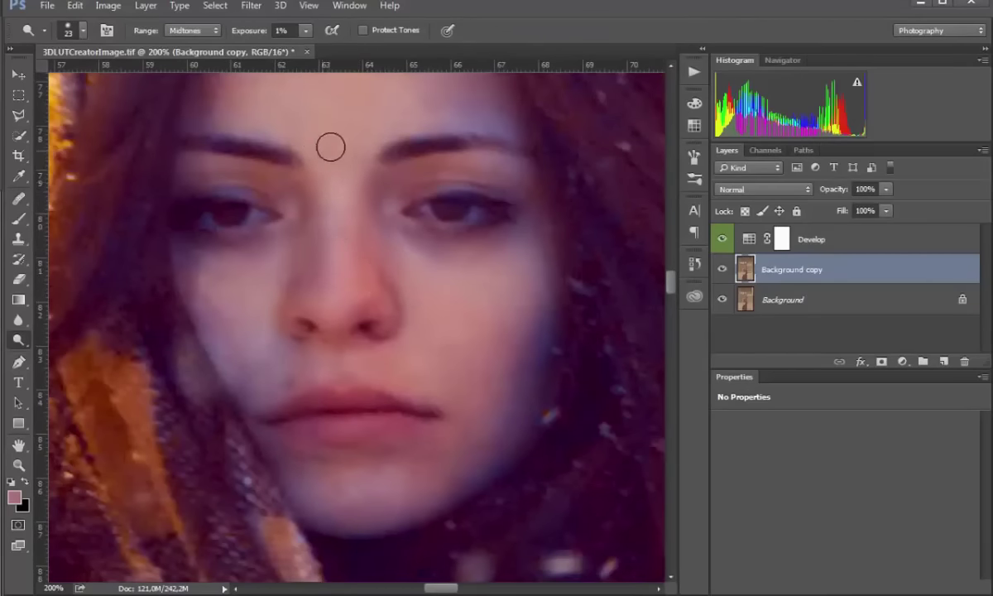
{"action": "scroll", "coordinate": [348, 166], "scroll_direction": "up", "scroll_amount": 3}
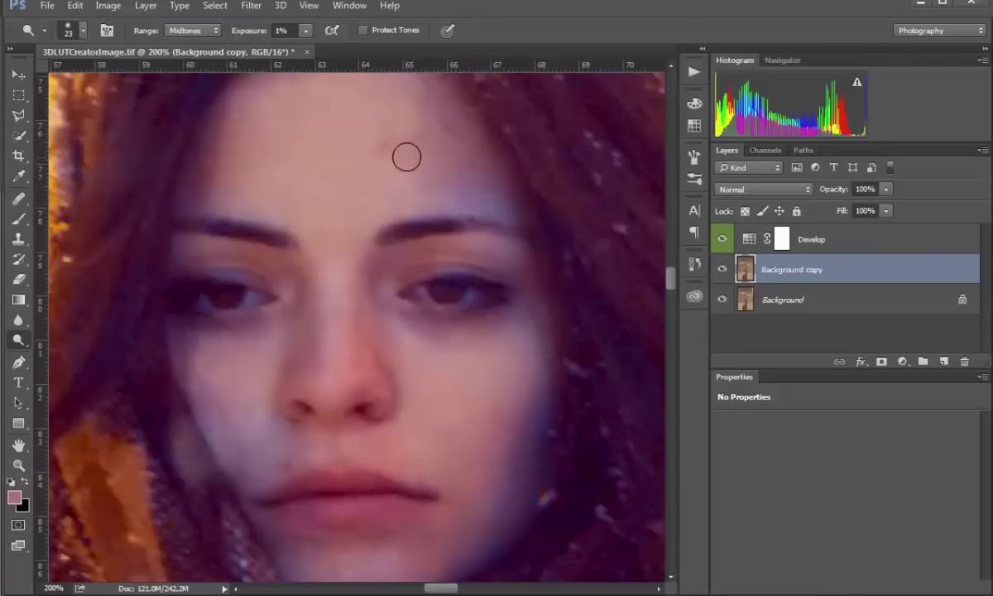
{"action": "key", "text": "bracketright"}
{"action": "key", "text": "bracketright"}
{"action": "key", "text": "0"}
{"action": "key", "text": "2"}
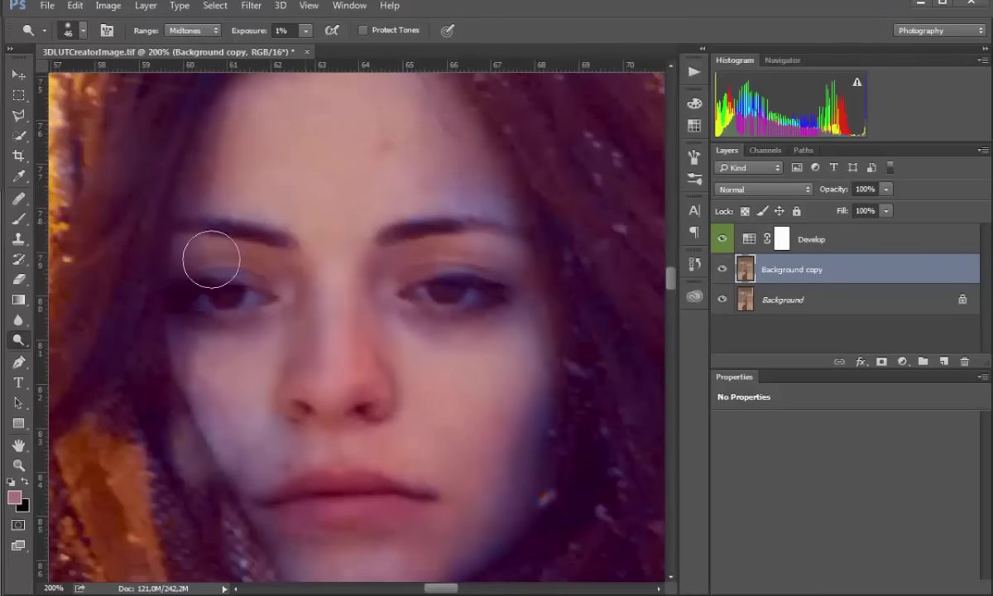
{"action": "key", "text": "bracketleft"}
{"action": "key", "text": "bracketleft"}
{"action": "key", "text": "bracketleft"}
{"action": "key", "text": "bracketleft"}
Lighten the shaded patches of the woman's face with the Dodge tool at 2% midtone exposure, using a brush between 15 and 27 px
{"action": "key", "text": "j"}
{"action": "key", "text": "bracketleft"}
{"action": "key", "text": "bracketleft"}
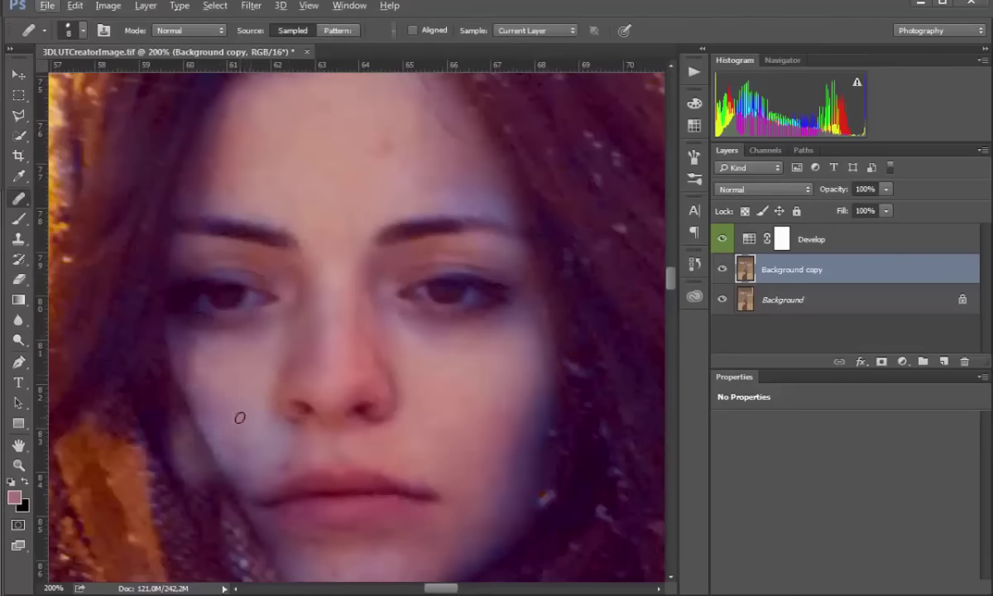
{"action": "key", "text": "o"}
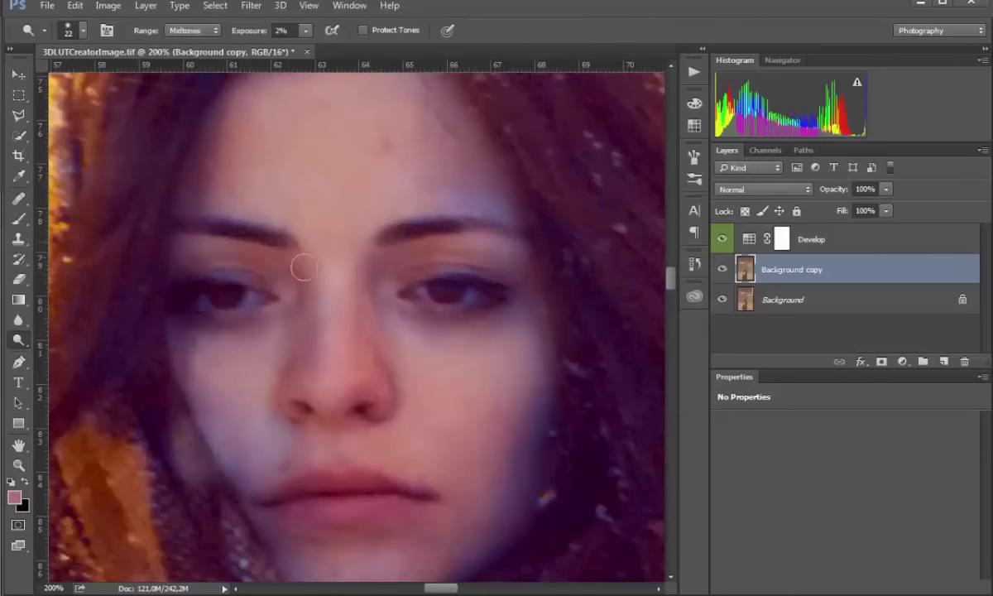
{"action": "scroll", "coordinate": [331, 273], "scroll_direction": "up", "scroll_amount": 3}
{"action": "scroll", "coordinate": [447, 348], "scroll_direction": "down", "scroll_amount": 3}
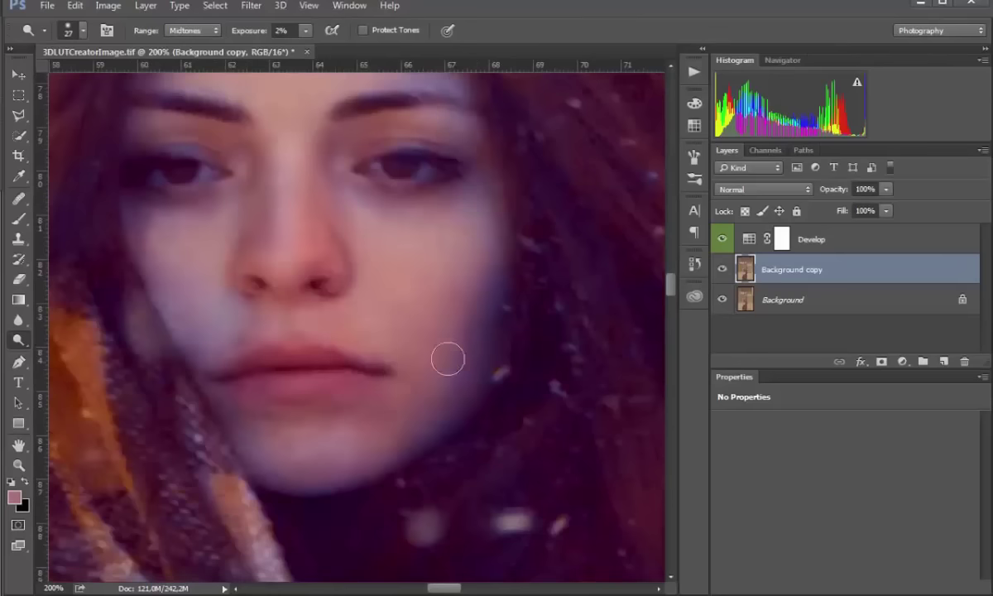
{"action": "key", "text": "bracketright"}
{"action": "key", "text": "bracketright"}
{"action": "right_click", "coordinate": [348, 401], "text": "alt"}
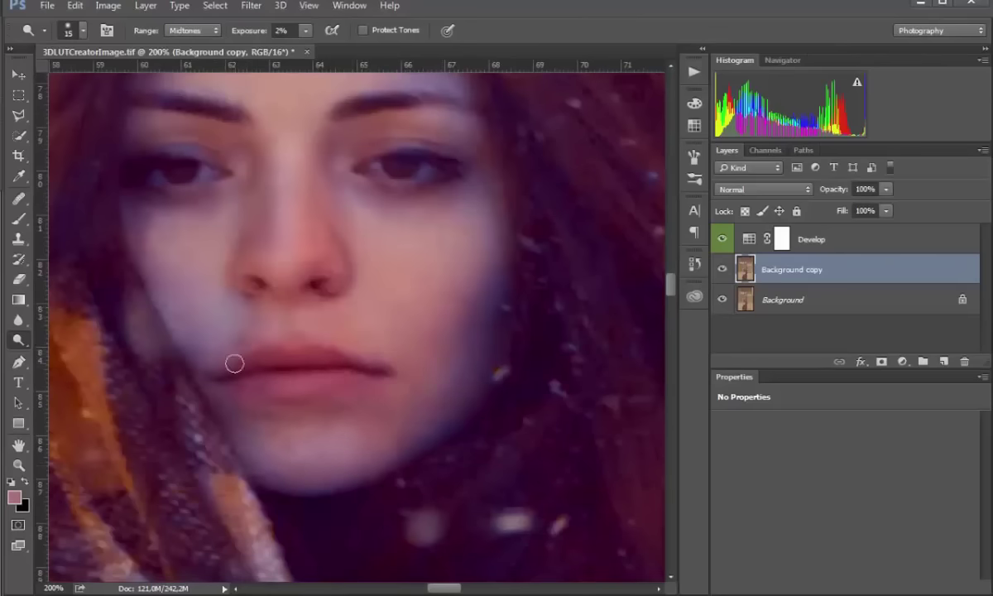
Dodge the cheek beside the nose with a 25 px brush at 2% exposure and check the whole photo
{"action": "key", "text": "ctrl+minus"}
{"action": "left_click_drag", "start_coordinate": [263, 307], "coordinate": [270, 308]}
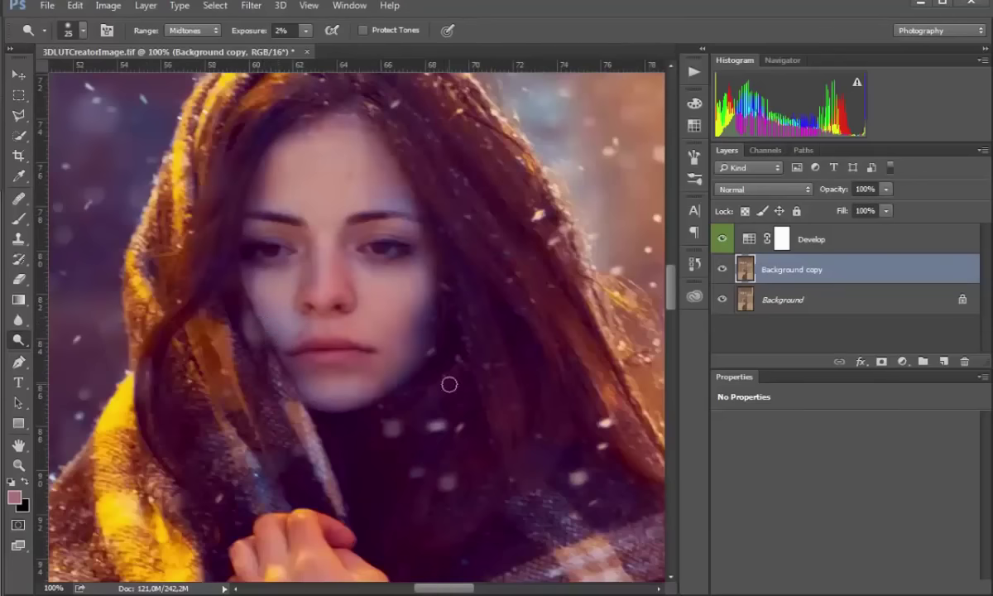
{"action": "right_click", "coordinate": [426, 374], "text": "alt"}
{"action": "key", "text": "ctrl+plus"}
{"action": "key", "text": "ctrl+plus"}
{"action": "key", "text": "j"}
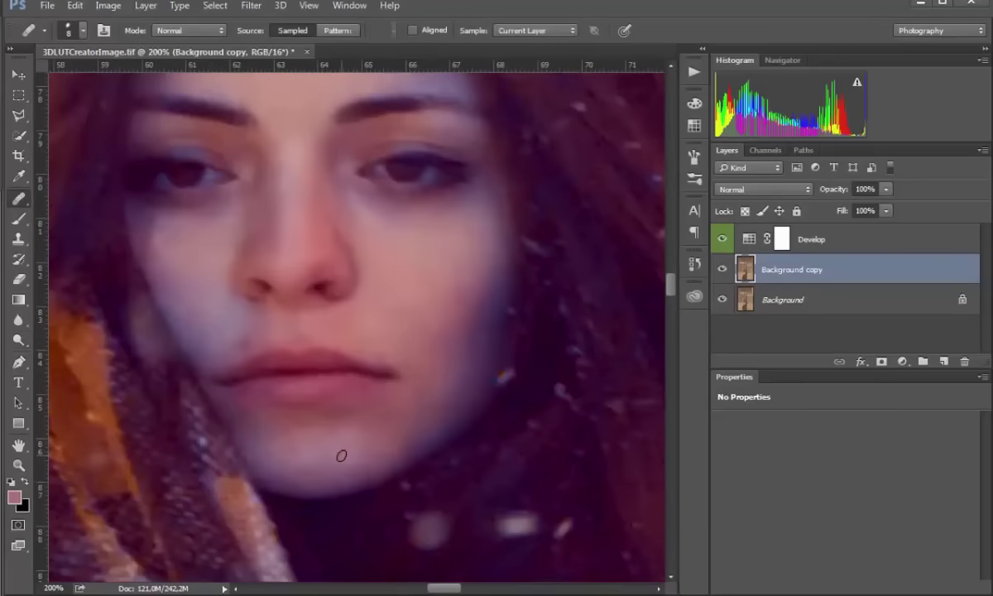
{"action": "key", "text": "ctrl+0"}
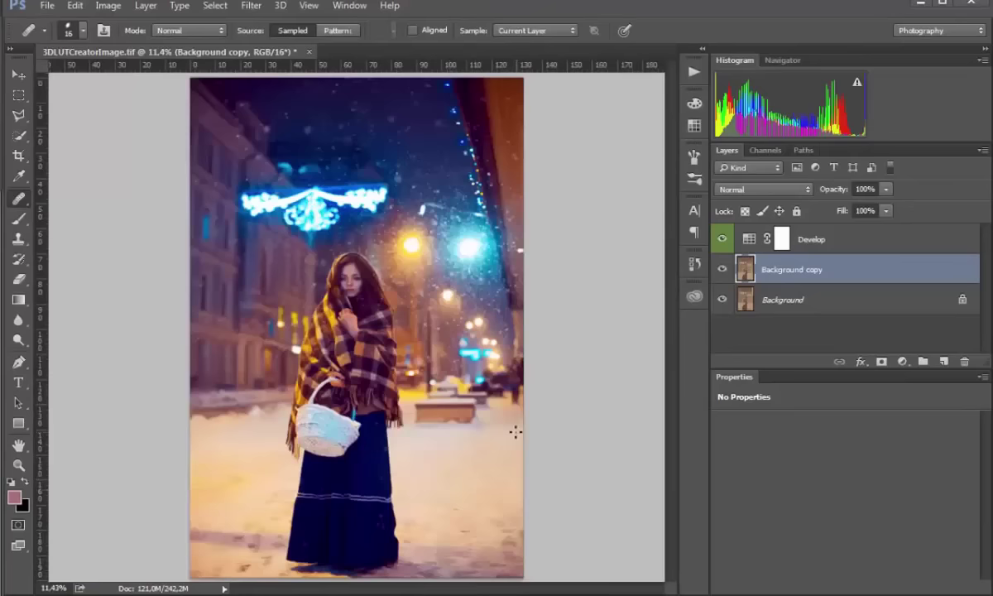
Brighten the irises of the woman's eyes with a 14 px Dodge brush at 10% midtone exposure
{"action": "key", "text": "ctrl+1"}
{"action": "left_click_drag", "start_coordinate": [411, 344], "coordinate": [418, 571]}
{"action": "key", "text": "ctrl+plus"}
{"action": "key", "text": "o"}
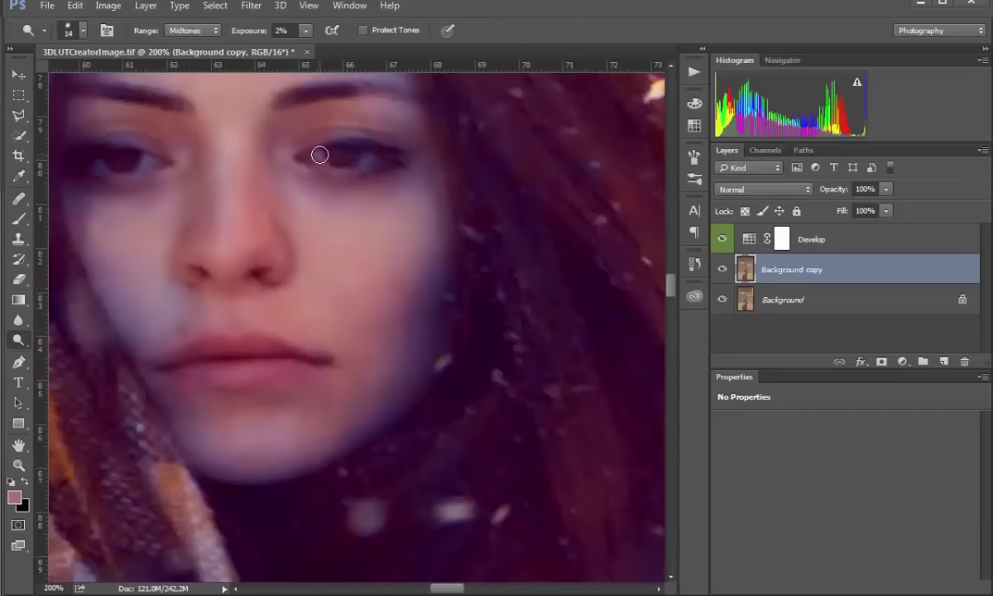
{"action": "key", "text": "1"}
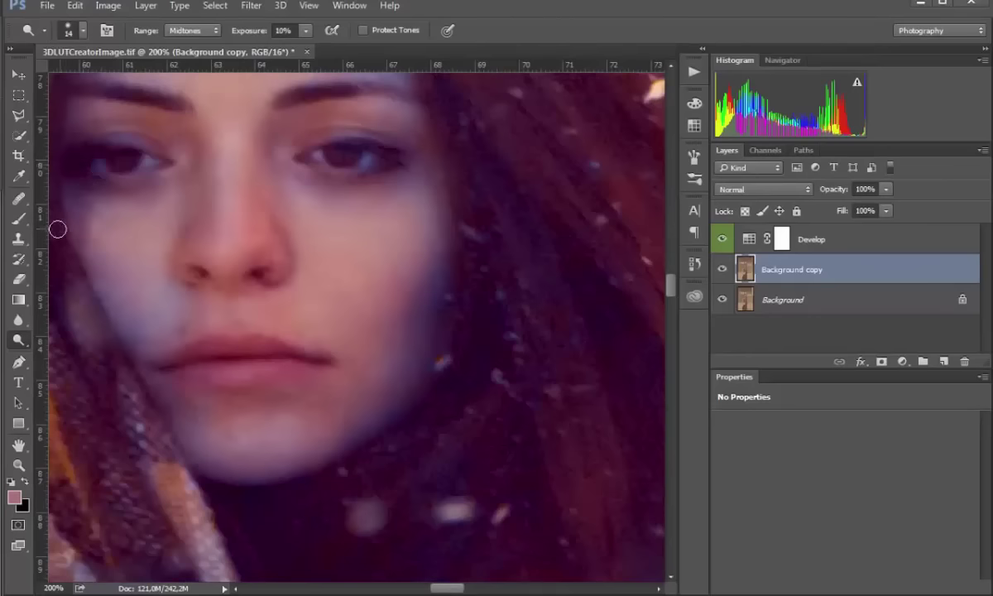
Set the Brush tool to Soft Light mode and stroke over the woman's right-hand eye with a 21 px tip
{"action": "left_click", "coordinate": [18, 220]}
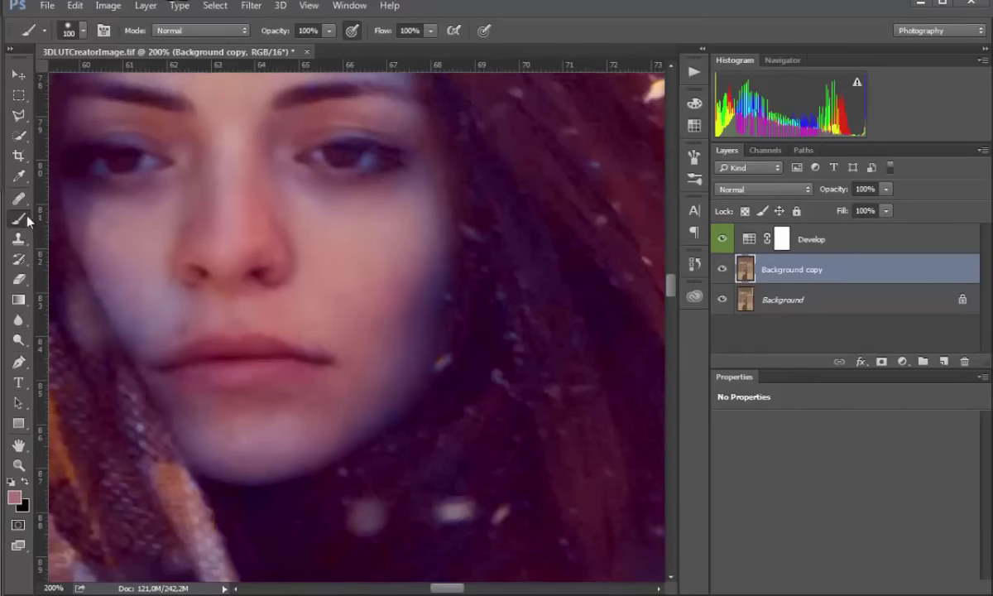
{"action": "left_click", "coordinate": [199, 30]}
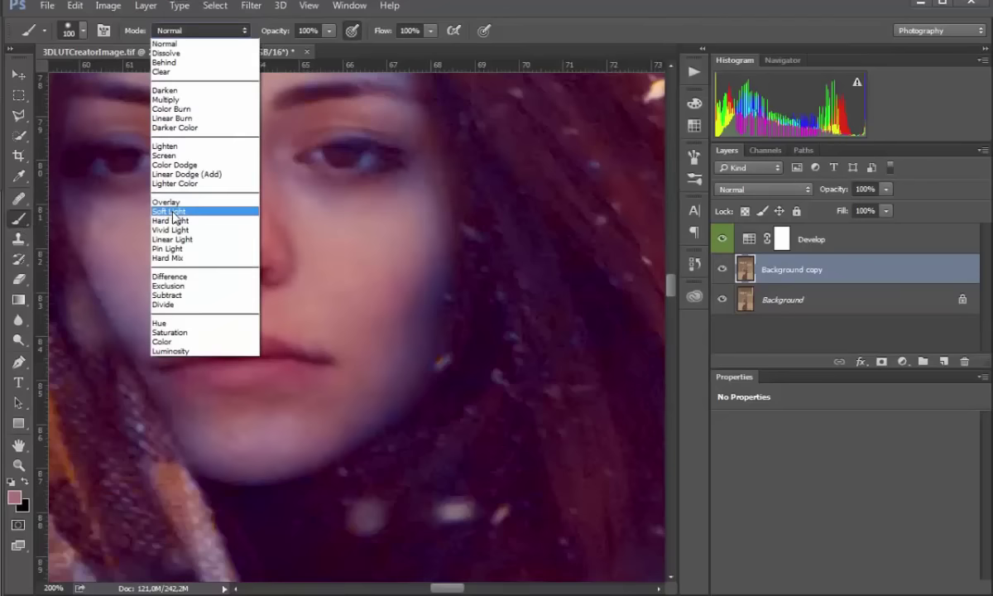
{"action": "left_click", "coordinate": [172, 212]}
{"action": "left_click_drag", "start_coordinate": [381, 177], "coordinate": [302, 178]}
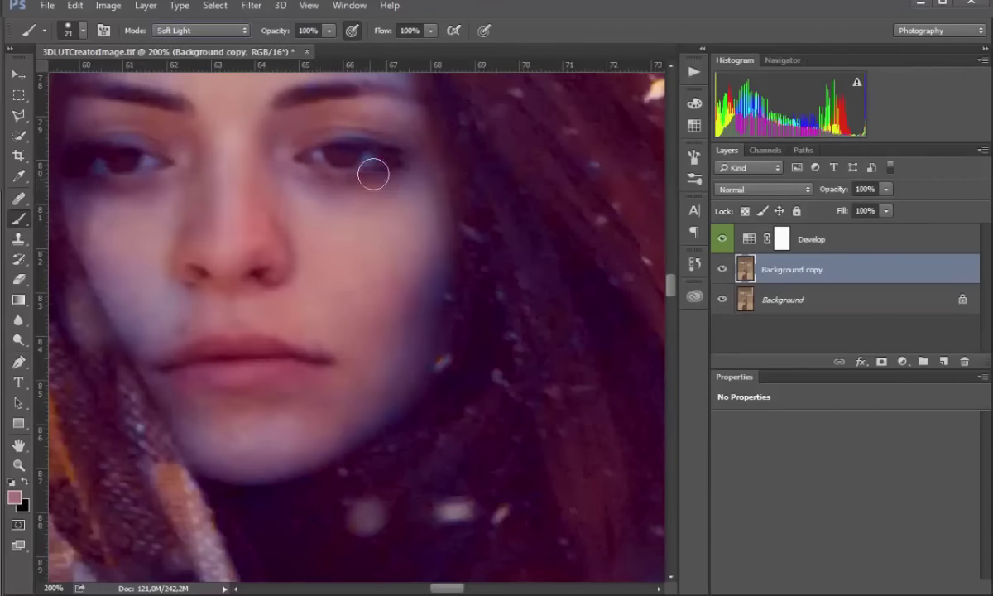
{"action": "mouse_move", "coordinate": [369, 164]}
{"action": "left_mouse_down"}
{"action": "mouse_move", "coordinate": [374, 149]}
{"action": "mouse_move", "coordinate": [361, 170]}
{"action": "left_mouse_up"}
Set the foreground colour to olive yellow with RGB 128, 128, 0 and return to the Brush tool
{"action": "left_click", "coordinate": [15, 496]}
{"action": "double_click", "coordinate": [566, 298]}
{"action": "key", "text": "BackSpace"}
{"action": "type", "text": "128"}
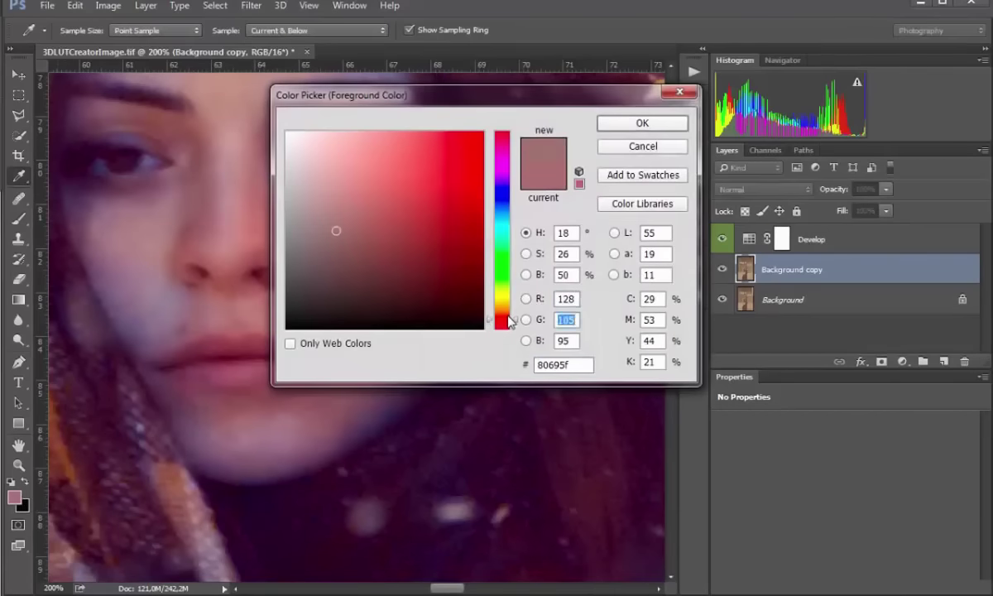
{"action": "type", "text": "128"}
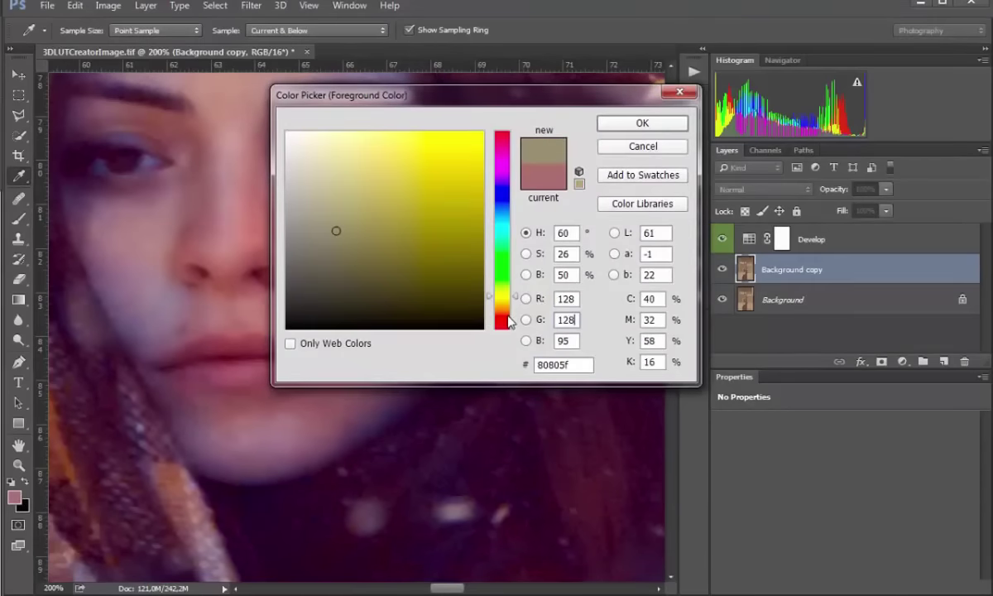
{"action": "type", "text": "0"}
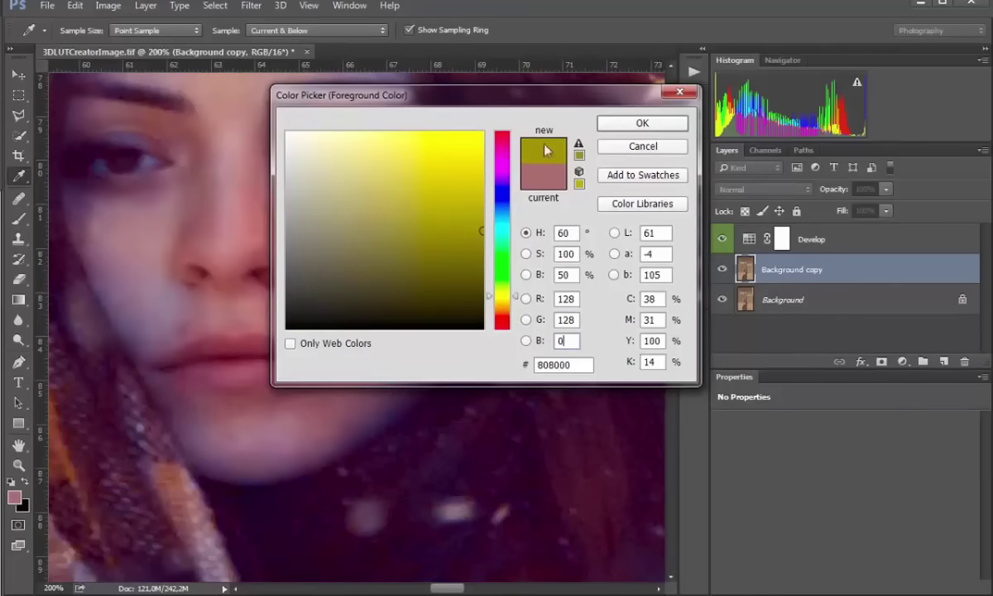
{"action": "left_click", "coordinate": [643, 123]}
{"action": "key", "text": "b"}
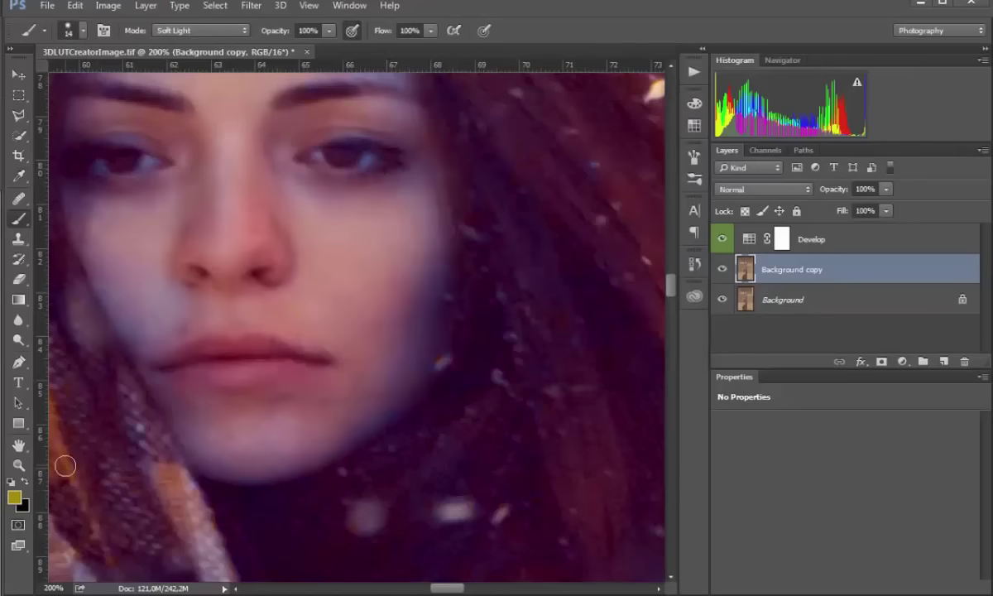
Tint both eyes with the olive Soft Light brush, undoing the full-strength stroke and lowering the opacity to 10% and below
{"action": "mouse_move", "coordinate": [367, 174]}
{"action": "left_mouse_down"}
{"action": "mouse_move", "coordinate": [366, 161]}
{"action": "mouse_move", "coordinate": [380, 154]}
{"action": "mouse_move", "coordinate": [369, 155]}
{"action": "left_mouse_up"}
{"action": "key", "text": "ctrl+z"}
{"action": "key", "text": "1"}
{"action": "right_click", "coordinate": [374, 166], "text": "alt"}
{"action": "right_click", "coordinate": [399, 178], "text": "alt"}
{"action": "left_click_drag", "start_coordinate": [286, 38], "coordinate": [271, 34]}
{"action": "mouse_move", "coordinate": [151, 157]}
{"action": "left_mouse_down"}
{"action": "mouse_move", "coordinate": [108, 171]}
{"action": "mouse_move", "coordinate": [91, 158]}
{"action": "left_mouse_up"}
Refine the eyes with a 12 px Dodge brush at 3% midtone exposure and compare with the Background copy layer hidden
{"action": "key", "text": "o"}
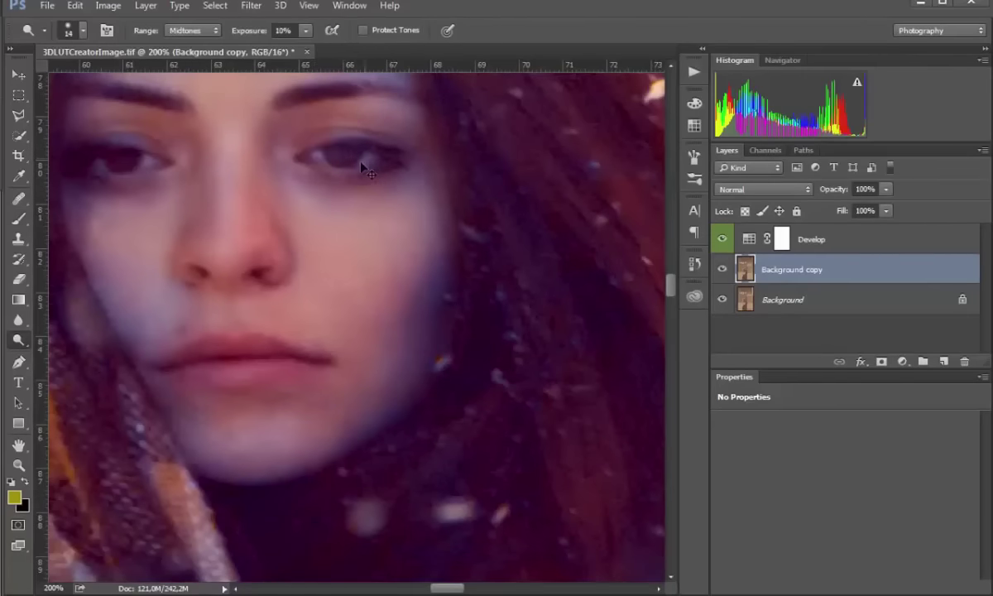
{"action": "right_click", "coordinate": [148, 166], "text": "alt"}
{"action": "key", "text": "0"}
{"action": "key", "text": "3"}
{"action": "left_click", "coordinate": [721, 270]}
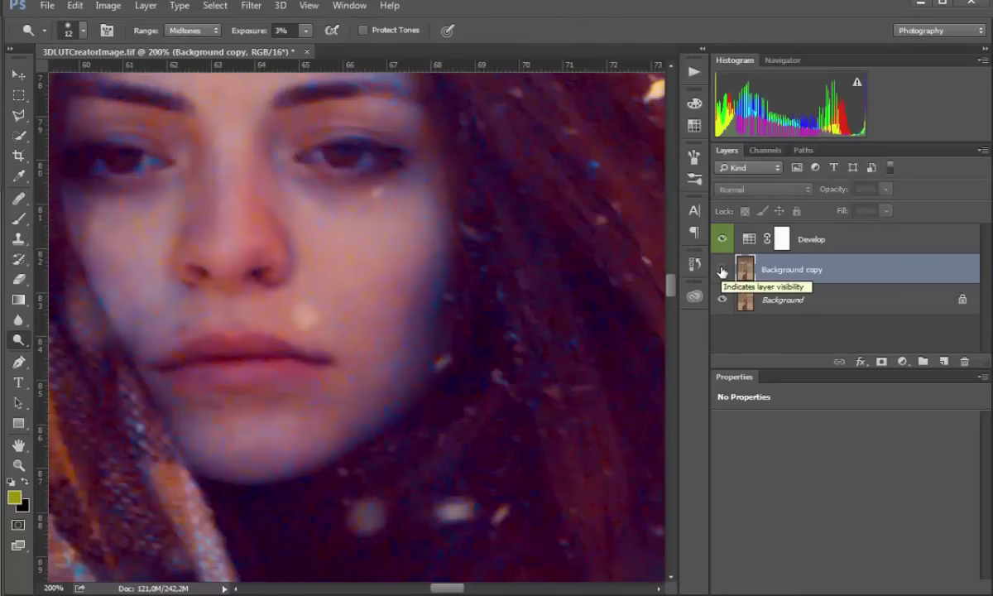
{"action": "left_click", "coordinate": [722, 270]}
Warm the bluish cheek, jaw and eye areas with the olive Soft Light brush at 2% opacity, about 30 to 42 px
{"action": "key", "text": "ctrl+minus"}
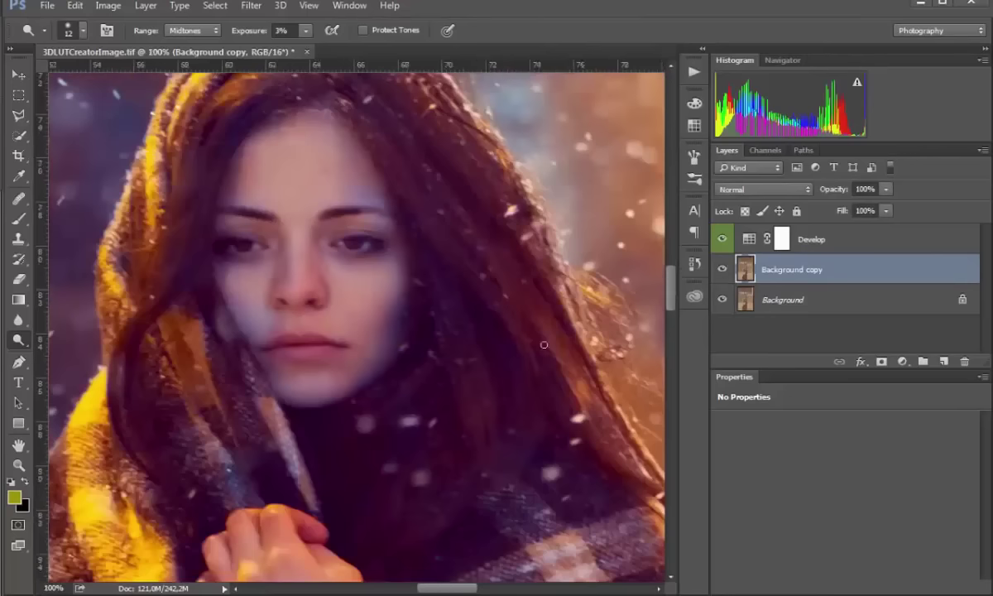
{"action": "right_click", "coordinate": [277, 324], "text": "alt"}
{"action": "key", "text": "b"}
{"action": "right_click", "coordinate": [247, 340], "text": "alt"}
{"action": "key", "text": "bracketright"}
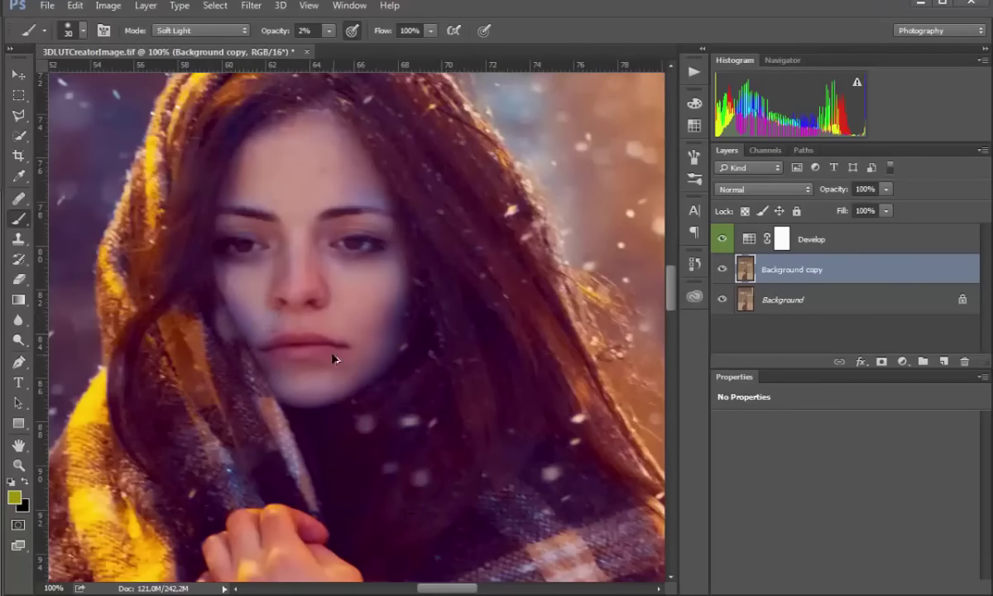
{"action": "left_click_drag", "start_coordinate": [288, 344], "coordinate": [254, 333]}
{"action": "right_click", "coordinate": [251, 332], "text": "alt"}
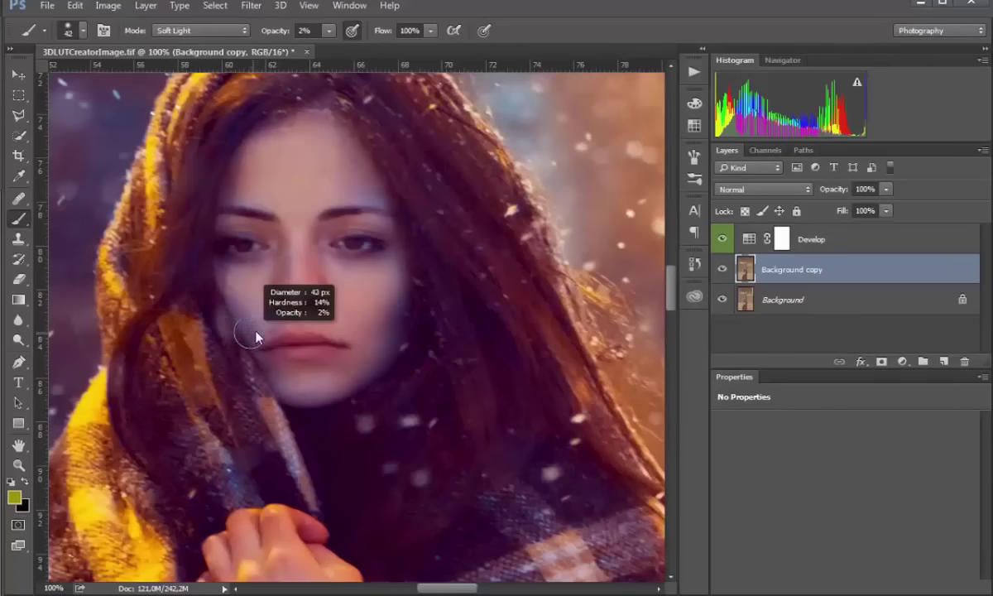
{"action": "left_click_drag", "start_coordinate": [278, 377], "coordinate": [245, 313]}
{"action": "mouse_move", "coordinate": [337, 368]}
{"action": "left_mouse_down"}
{"action": "mouse_move", "coordinate": [254, 330]}
{"action": "mouse_move", "coordinate": [235, 310]}
{"action": "mouse_move", "coordinate": [308, 337]}
{"action": "mouse_move", "coordinate": [246, 331]}
{"action": "mouse_move", "coordinate": [231, 306]}
{"action": "left_mouse_up"}
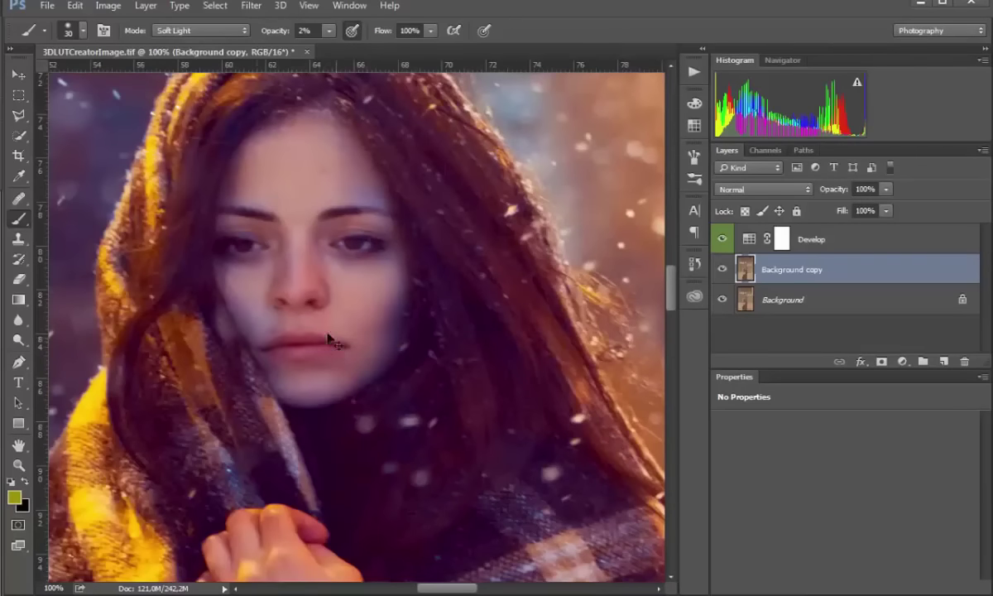
{"action": "mouse_move", "coordinate": [262, 265]}
{"action": "left_mouse_down"}
{"action": "mouse_move", "coordinate": [261, 251]}
{"action": "mouse_move", "coordinate": [240, 241]}
{"action": "left_mouse_up"}
Add a Color Lookup adjustment layer above Background copy and load LogCUtil_Exp_+1.cube from the LogCUtil folder
{"action": "key", "text": "ctrl+0"}
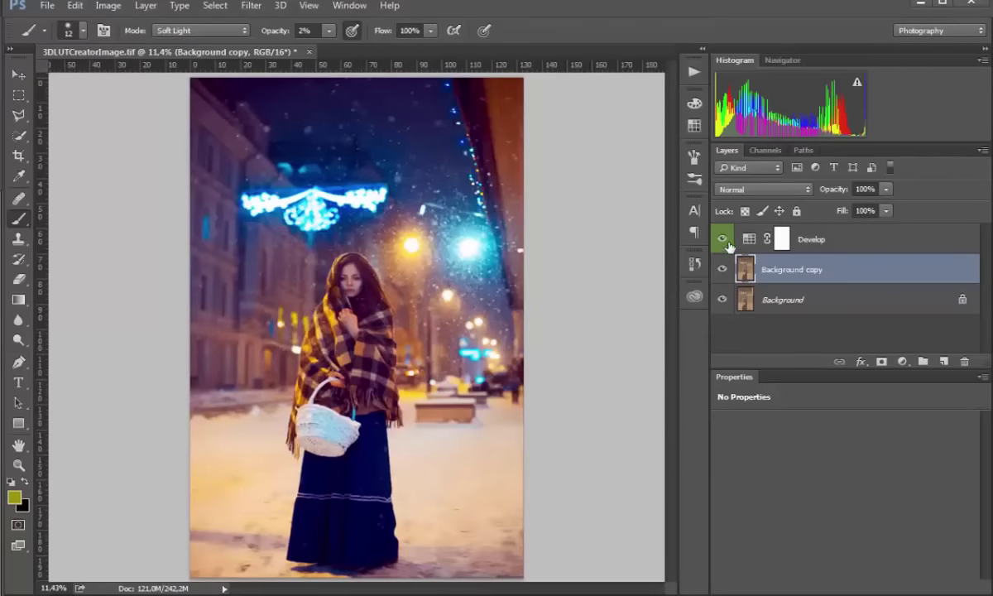
{"action": "left_click", "coordinate": [903, 363]}
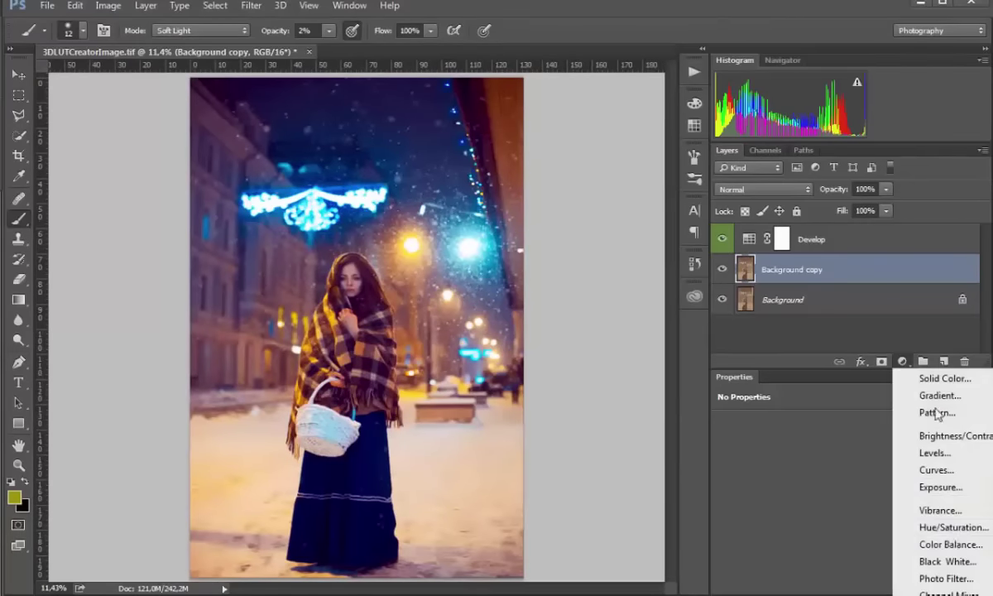
{"action": "left_click", "coordinate": [949, 595]}
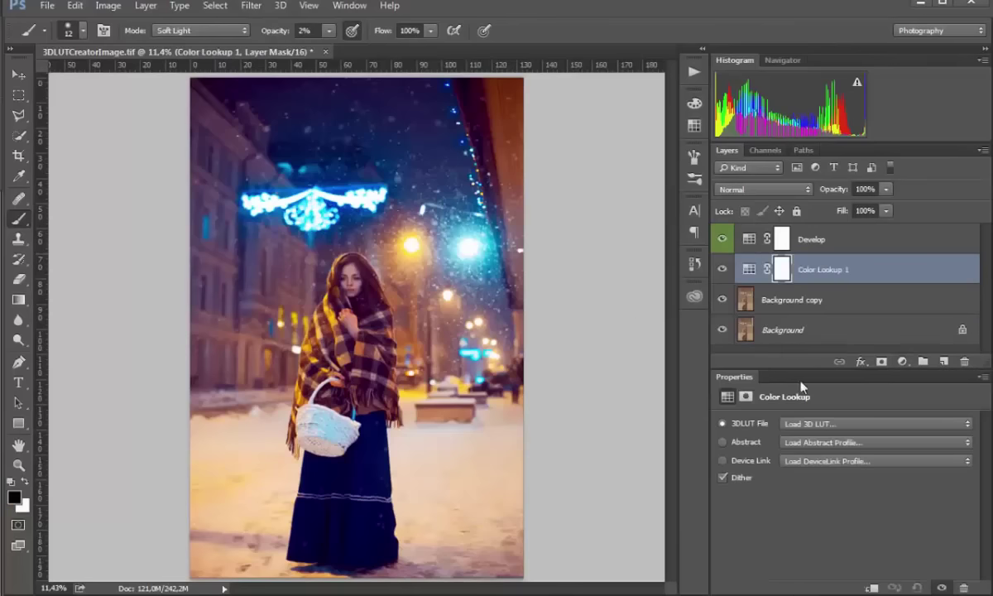
{"action": "left_click", "coordinate": [811, 417]}
{"action": "left_click", "coordinate": [819, 9]}
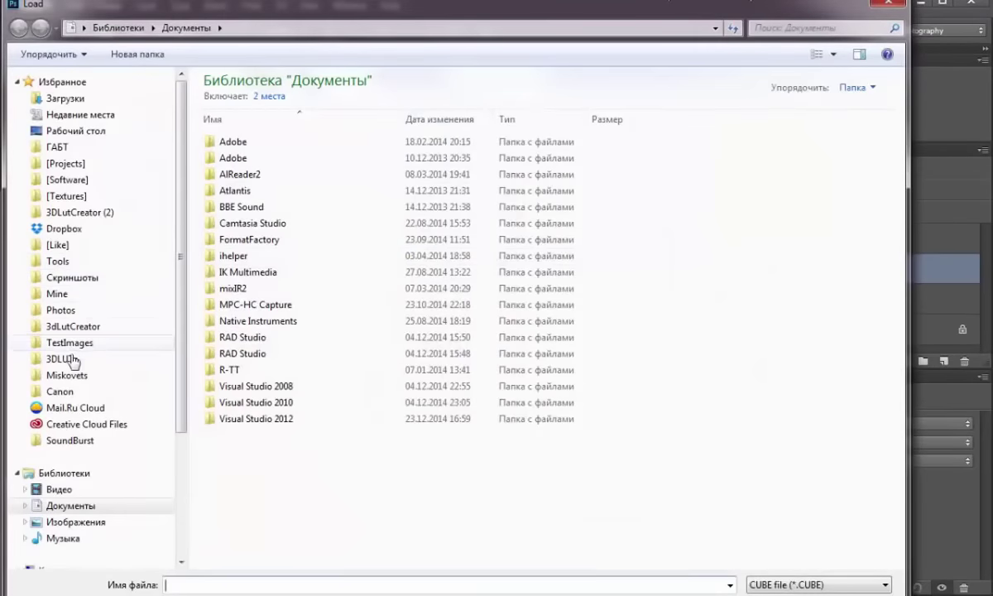
{"action": "left_click", "coordinate": [72, 360]}
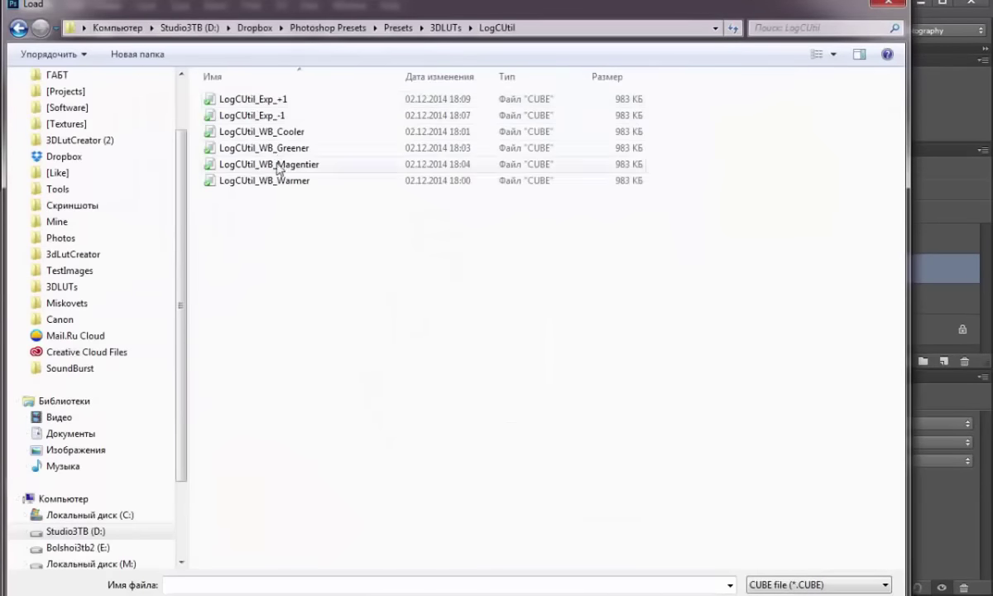
{"action": "left_click", "coordinate": [273, 101]}
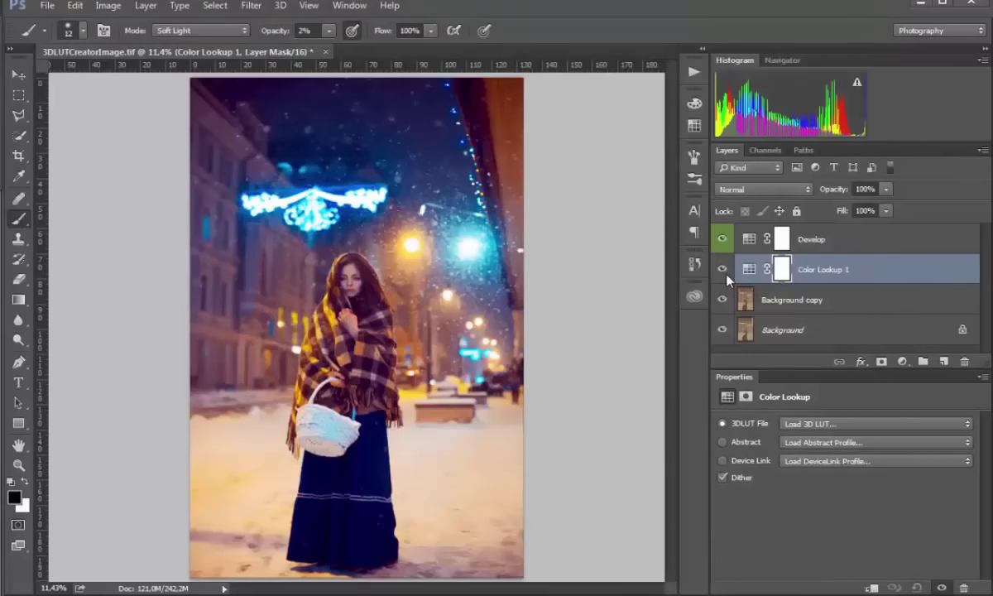
{"action": "mouse_move", "coordinate": [826, 188]}
{"action": "left_mouse_down"}
{"action": "mouse_move", "coordinate": [780, 212]}
{"action": "mouse_move", "coordinate": [745, 215]}
{"action": "mouse_move", "coordinate": [838, 196]}
{"action": "left_mouse_up"}
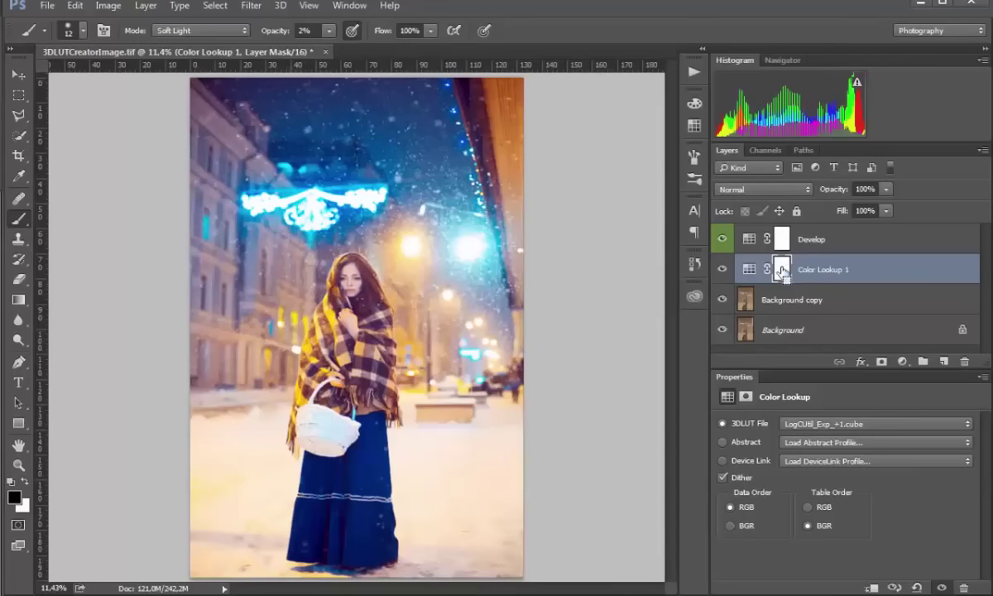
Invert the Color Lookup mask to black and set up a 607 px white brush in Normal mode at 22% opacity
{"action": "key", "text": "ctrl+i"}
{"action": "left_click_drag", "start_coordinate": [342, 464], "coordinate": [464, 465]}
{"action": "key", "text": "x"}
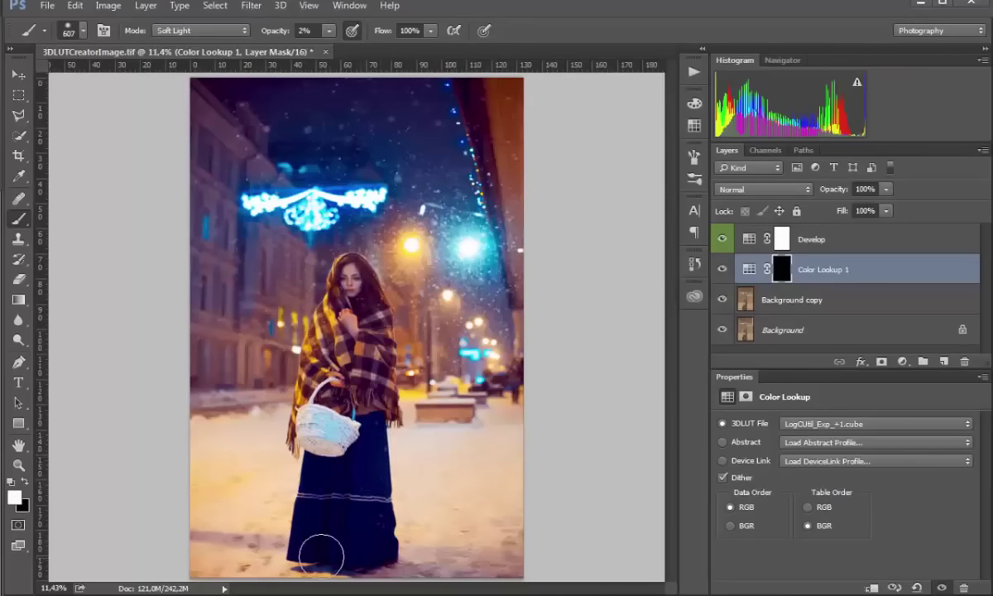
{"action": "left_click", "coordinate": [201, 31]}
{"action": "scroll", "coordinate": [200, 37], "scroll_direction": "up", "scroll_amount": 1}
{"action": "left_click", "coordinate": [200, 38]}
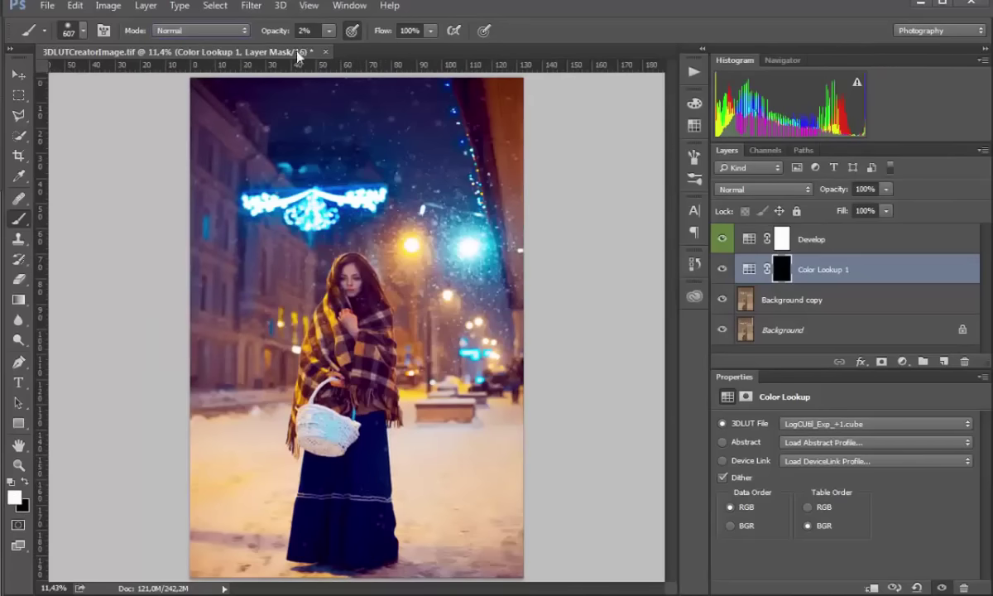
{"action": "left_click_drag", "start_coordinate": [270, 32], "coordinate": [292, 33]}
Paint white on the Color Lookup mask over the skirt and up the woman's body to brighten her
{"action": "mouse_move", "coordinate": [311, 536]}
{"action": "left_mouse_down"}
{"action": "mouse_move", "coordinate": [365, 545]}
{"action": "mouse_move", "coordinate": [370, 532]}
{"action": "left_mouse_up"}
{"action": "mouse_move", "coordinate": [393, 444]}
{"action": "left_mouse_down"}
{"action": "mouse_move", "coordinate": [353, 383]}
{"action": "mouse_move", "coordinate": [364, 286]}
{"action": "left_mouse_up"}
{"action": "right_click", "coordinate": [430, 329], "text": "alt"}
{"action": "scroll", "coordinate": [364, 327], "scroll_direction": "up", "scroll_amount": 7}
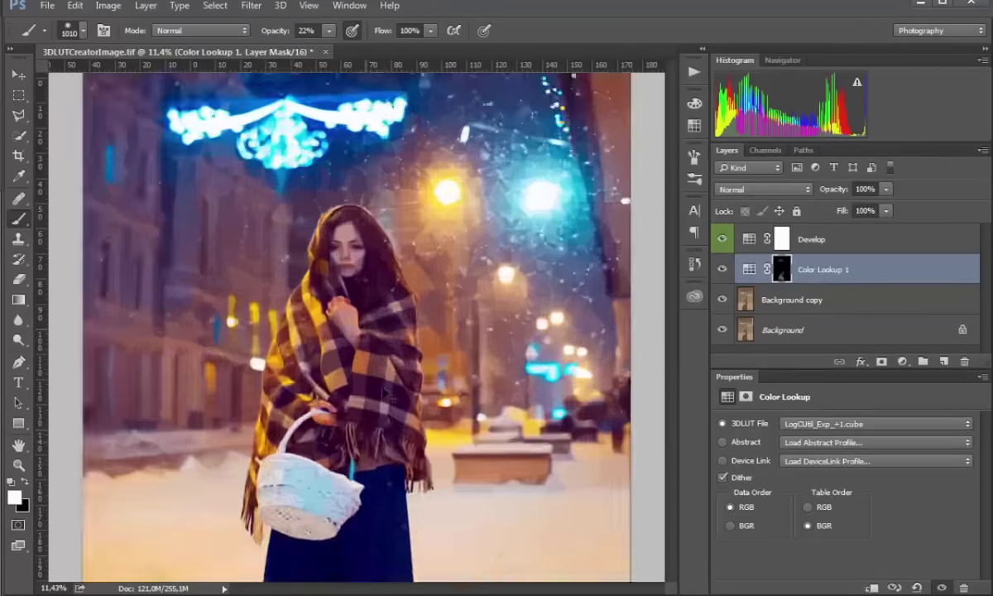
Brighten the woman's raised hand by painting its area of the Color Lookup mask with a smaller brush of about 40 px
{"action": "right_click", "coordinate": [377, 285], "text": "alt"}
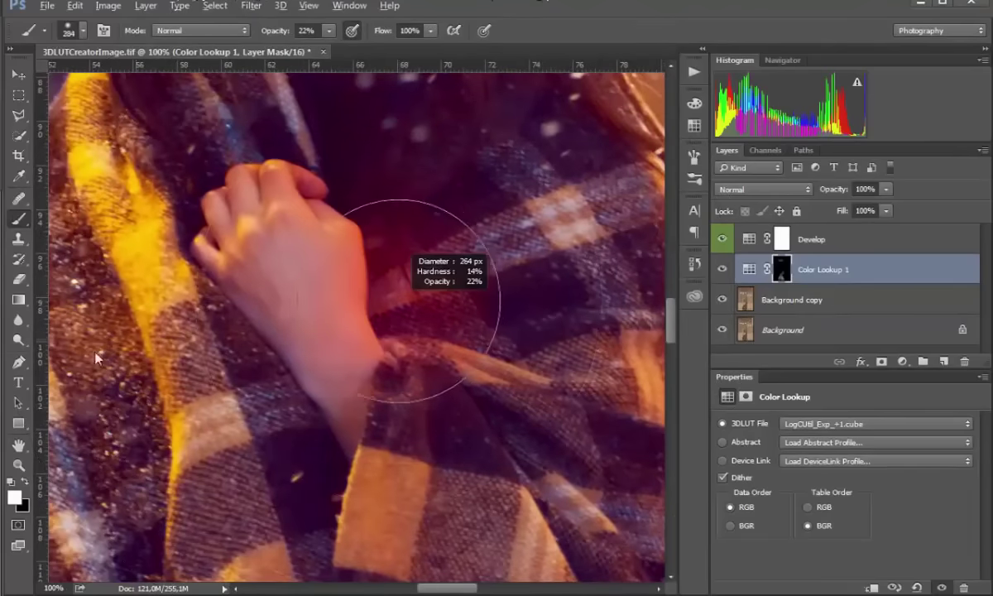
{"action": "right_click", "coordinate": [342, 197], "text": "alt"}
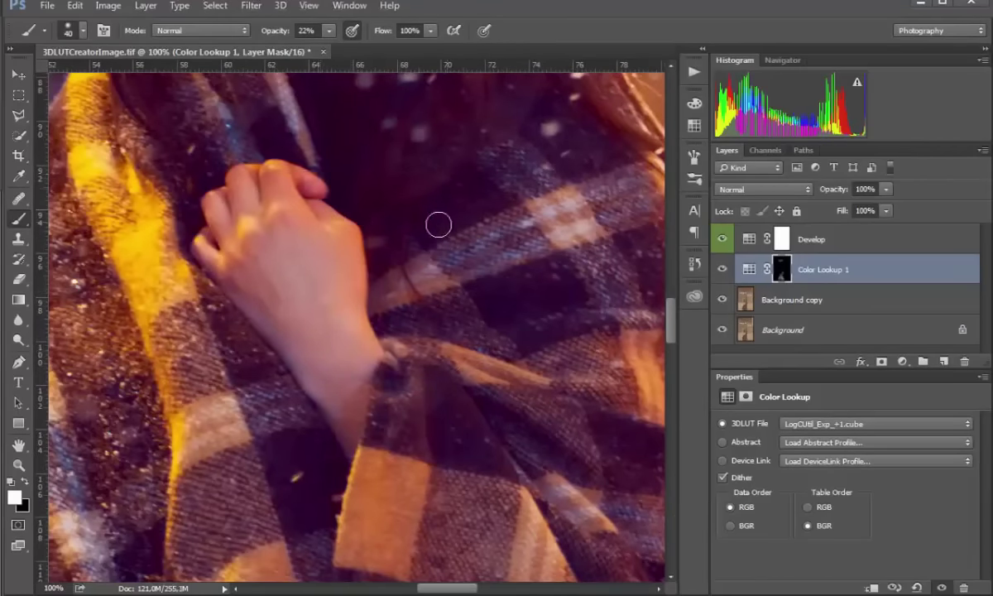
{"action": "right_click", "coordinate": [318, 188], "text": "alt"}
Brighten the woman's face on the Color Lookup 1 mask with small white brush strokes at 10% opacity
{"action": "key", "text": "space"}
{"action": "left_click_drag", "start_coordinate": [394, 270], "coordinate": [465, 456]}
{"action": "left_click_drag", "start_coordinate": [458, 169], "coordinate": [466, 26]}
{"action": "key", "text": "bracketright"}
{"action": "left_click_drag", "start_coordinate": [376, 300], "coordinate": [383, 288]}
{"action": "key", "text": "1"}
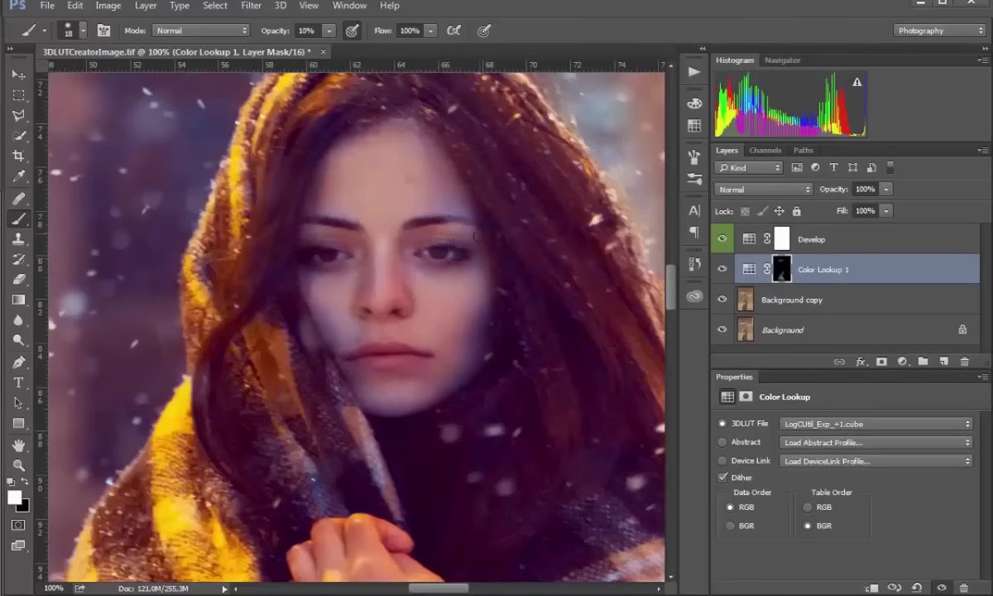
{"action": "left_click_drag", "start_coordinate": [466, 243], "coordinate": [477, 244]}
{"action": "mouse_move", "coordinate": [459, 298]}
{"action": "left_mouse_down"}
{"action": "mouse_move", "coordinate": [438, 293]}
{"action": "mouse_move", "coordinate": [431, 276]}
{"action": "left_mouse_up"}
{"action": "left_click_drag", "start_coordinate": [388, 399], "coordinate": [402, 399]}
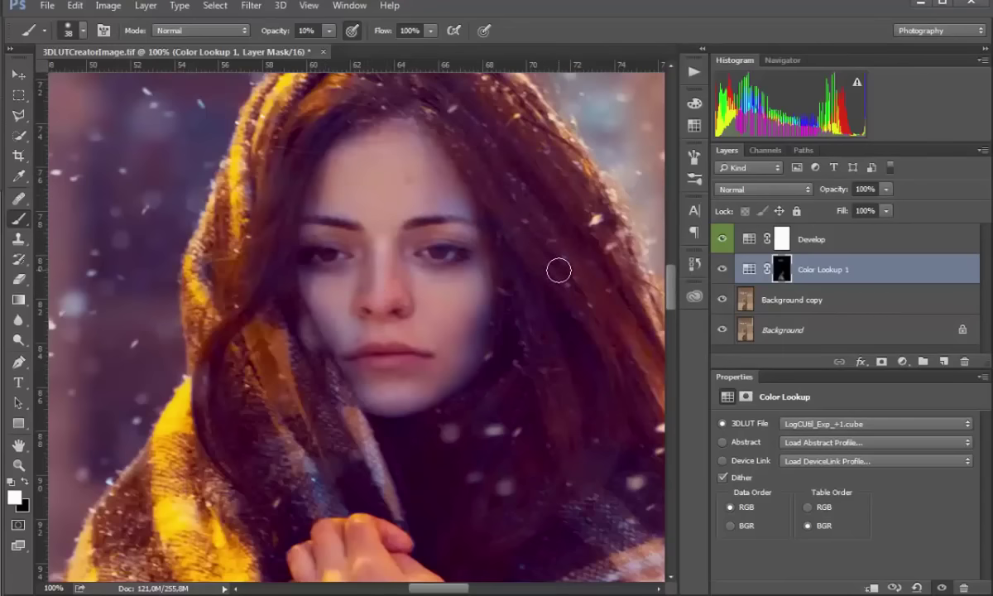
Add a Color Lookup adjustment layer above Color Lookup 1 and load LogCUtil_WB_Warmer.cube from the LogCUtil folder
{"action": "key", "text": "ctrl+0"}
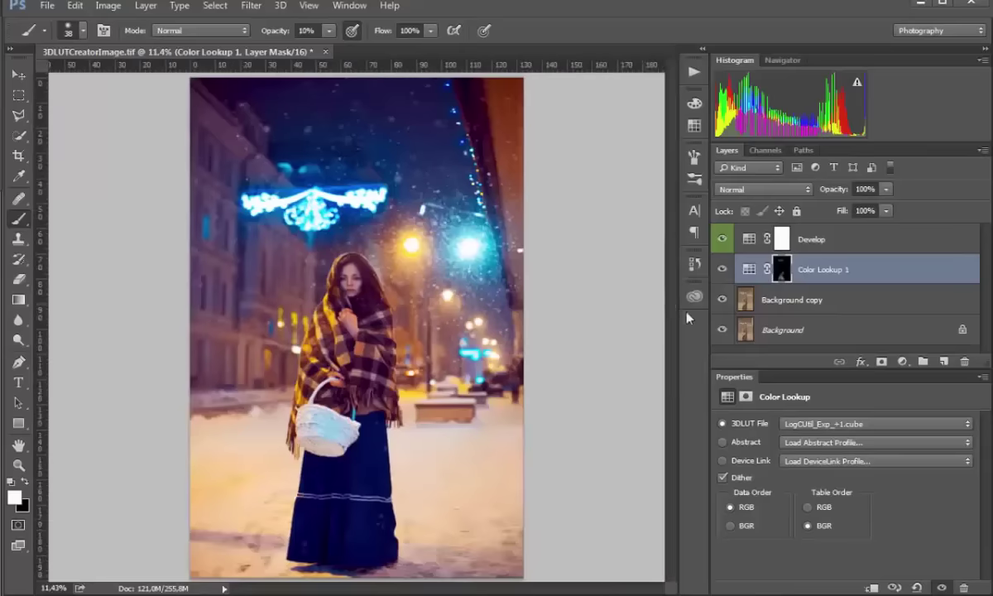
{"action": "left_click", "coordinate": [902, 362]}
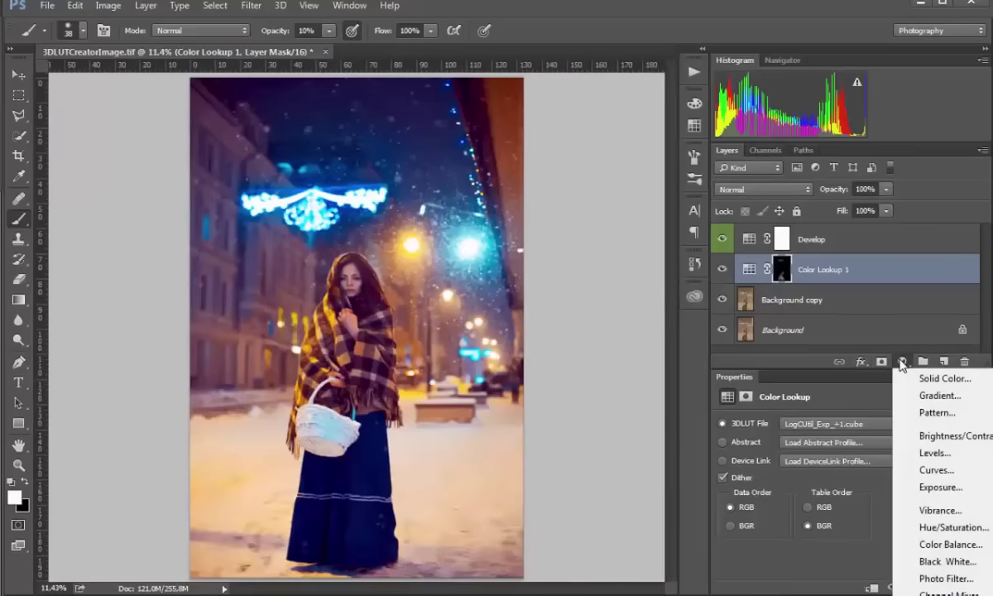
{"action": "left_click", "coordinate": [949, 595]}
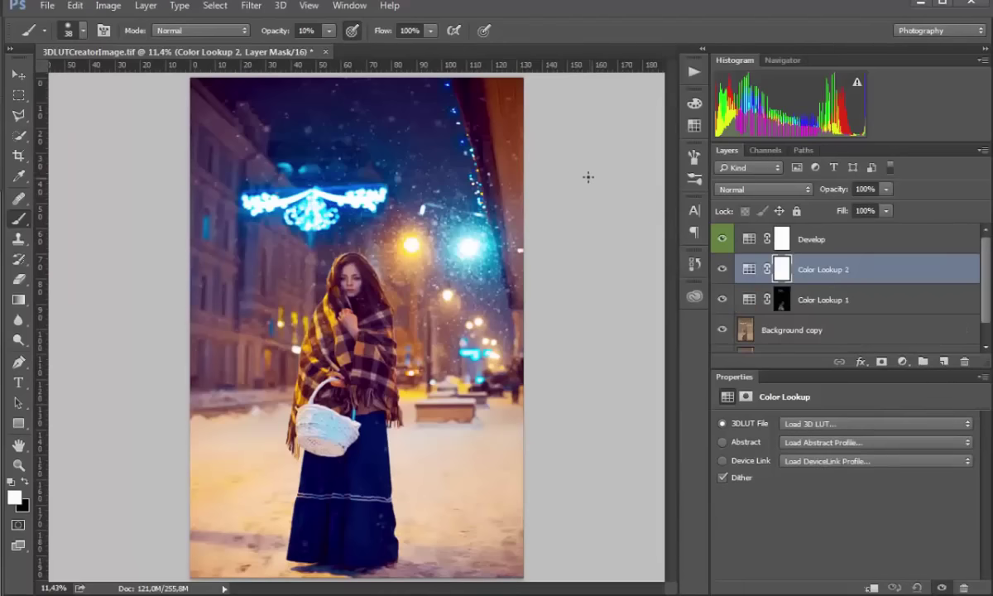
{"action": "left_click", "coordinate": [866, 424]}
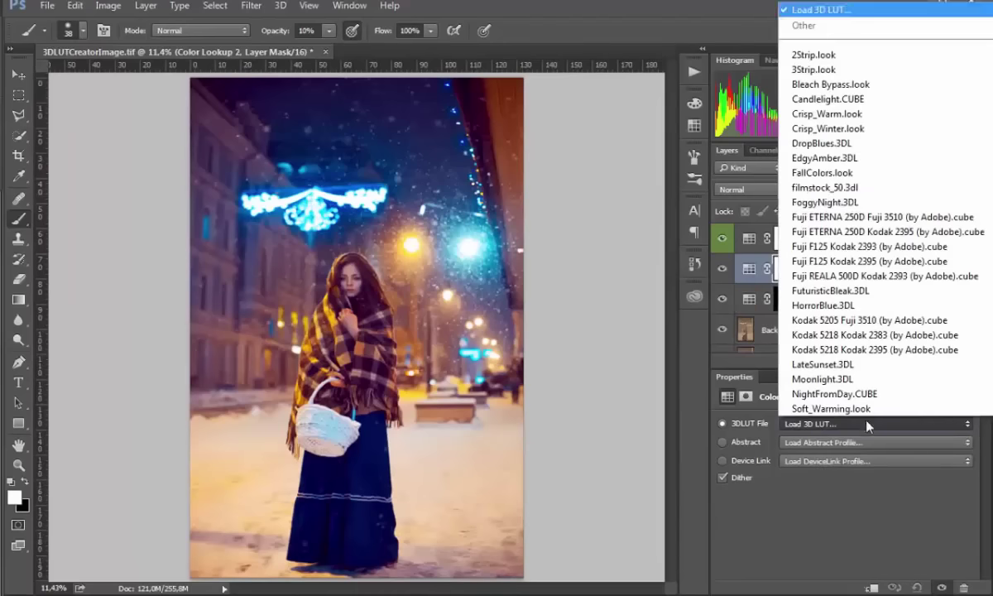
{"action": "left_click", "coordinate": [840, 10]}
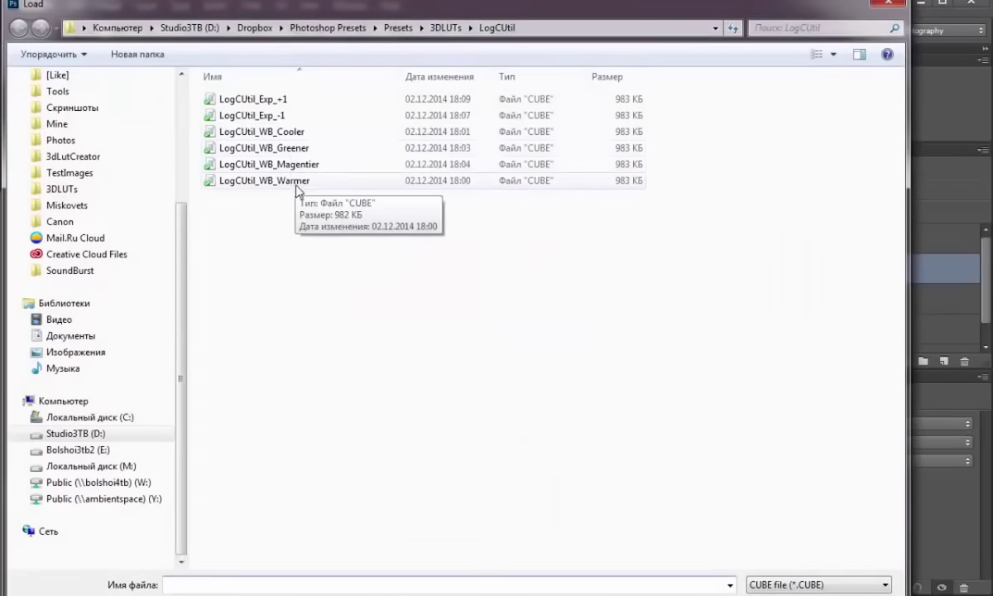
{"action": "double_click", "coordinate": [276, 184]}
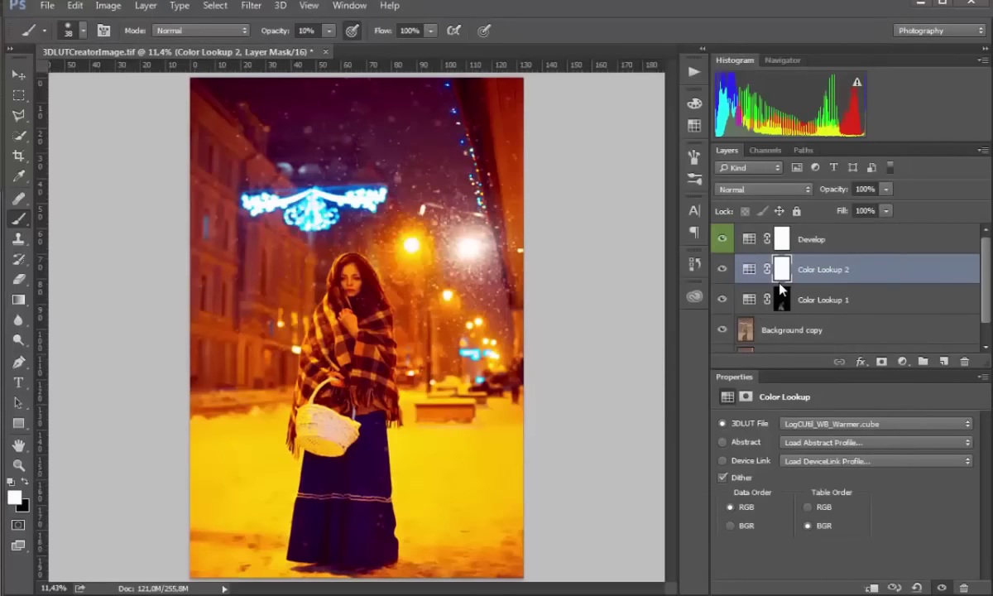
Invert the warmer Color Lookup mask to black and paint white over the yellow street lamp with a 790 px brush
{"action": "left_click_drag", "start_coordinate": [844, 192], "coordinate": [931, 181]}
{"action": "key", "text": "ctrl+i"}
{"action": "right_click", "coordinate": [425, 258], "text": "alt"}
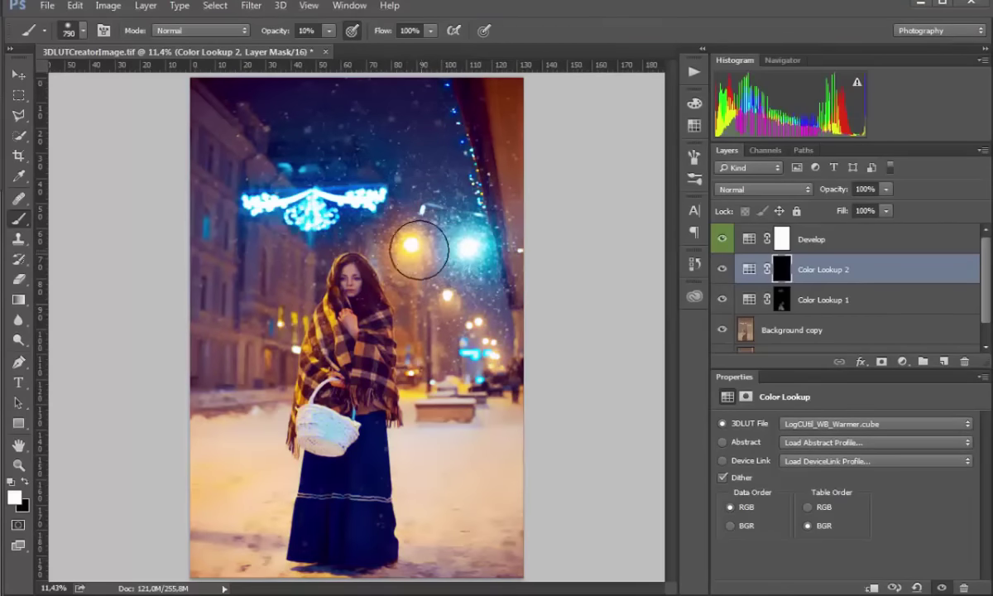
{"action": "mouse_move", "coordinate": [419, 252]}
{"action": "left_mouse_down"}
{"action": "mouse_move", "coordinate": [409, 246]}
{"action": "mouse_move", "coordinate": [455, 248]}
{"action": "mouse_move", "coordinate": [422, 261]}
{"action": "left_mouse_up"}
Paint the warmer lookup onto the plaid shawl, lower hand and white basket, using brushes from 353 px down to 178 px
{"action": "right_click", "coordinate": [329, 350], "text": "alt"}
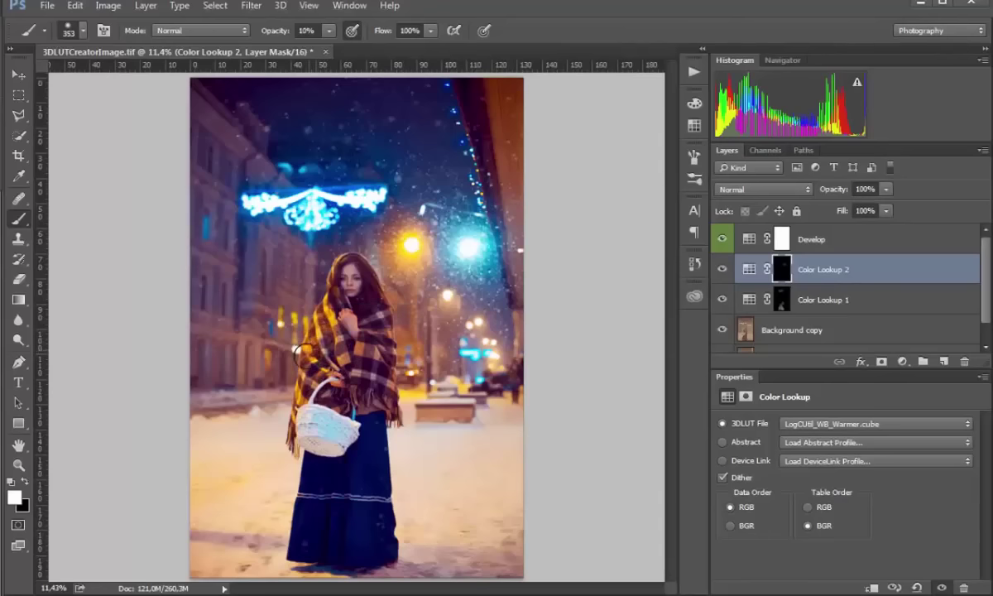
{"action": "right_click", "coordinate": [310, 302], "text": "alt"}
{"action": "right_click", "coordinate": [335, 339], "text": "alt"}
{"action": "right_click", "coordinate": [325, 371], "text": "alt"}
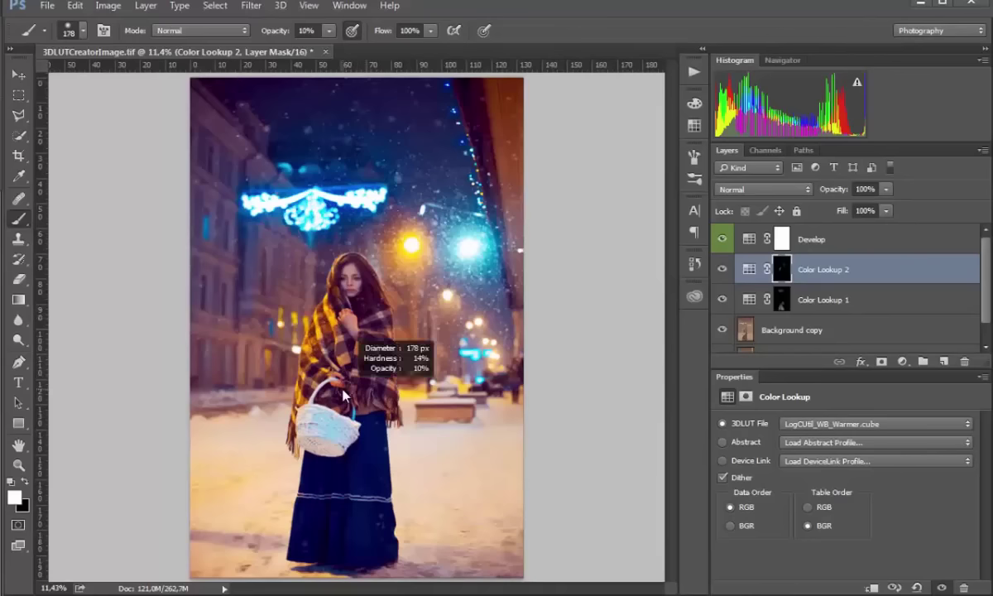
{"action": "right_click", "coordinate": [346, 444], "text": "alt"}
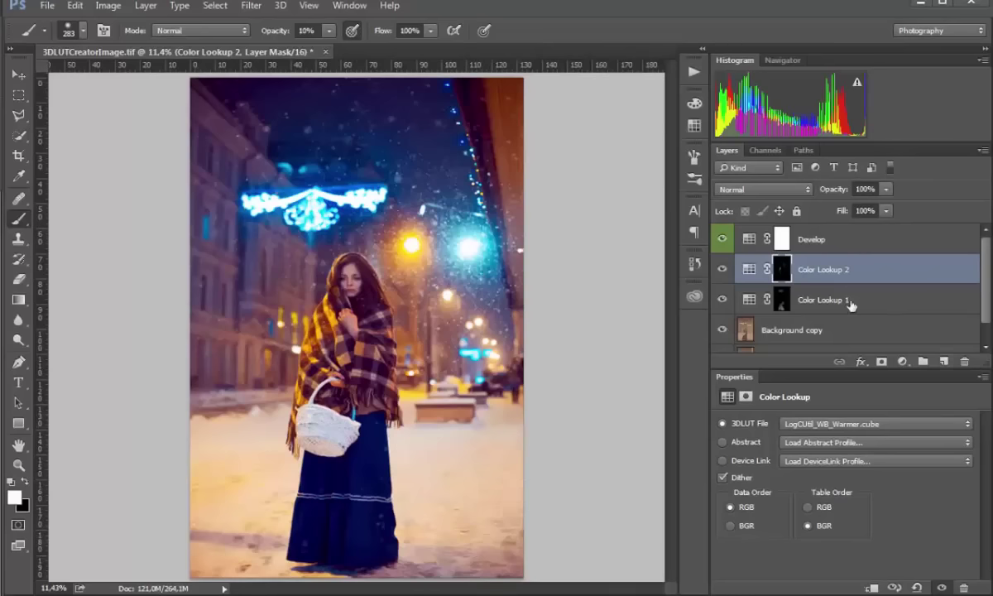
Rename the Color Lookup 2 layer to WB+
{"action": "double_click", "coordinate": [834, 273]}
{"action": "type", "text": "WB+"}
{"action": "key", "text": "Return"}
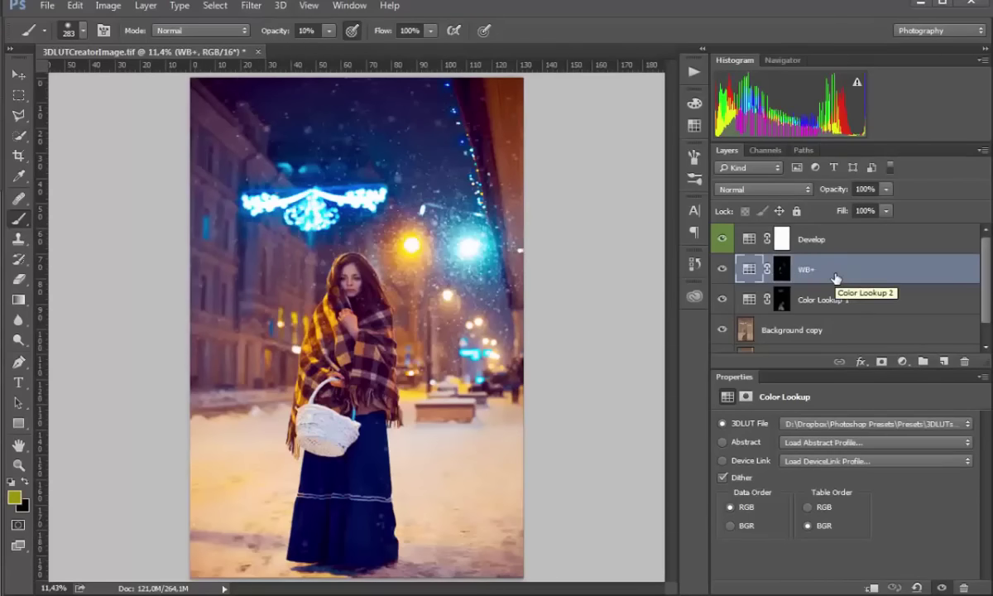
Add a Color Lookup adjustment layer above WB+ and load LogCUtil_WB_Cooler.cube
{"action": "left_click", "coordinate": [902, 361]}
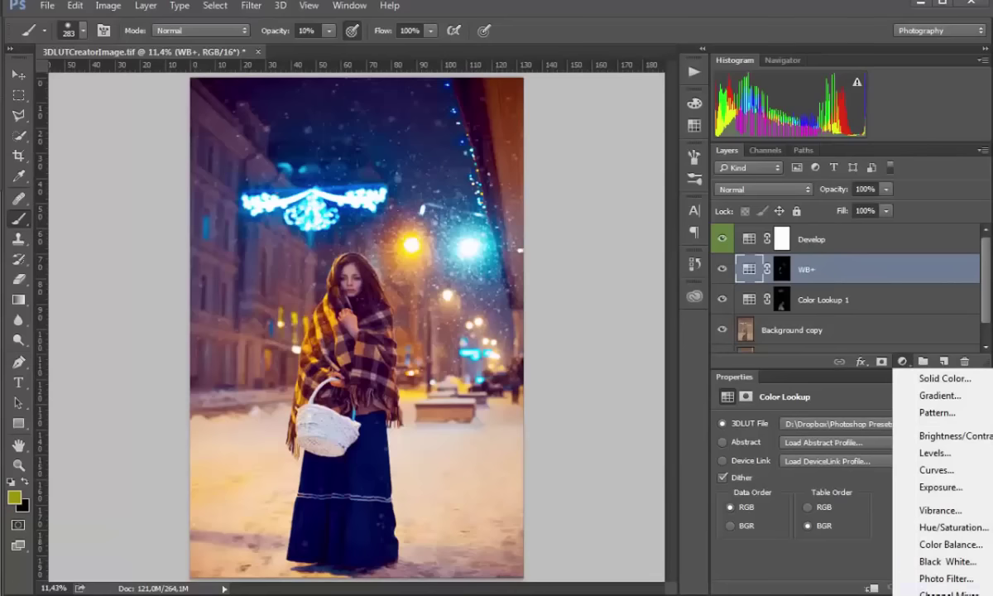
{"action": "left_click", "coordinate": [948, 594]}
{"action": "left_click", "coordinate": [859, 428]}
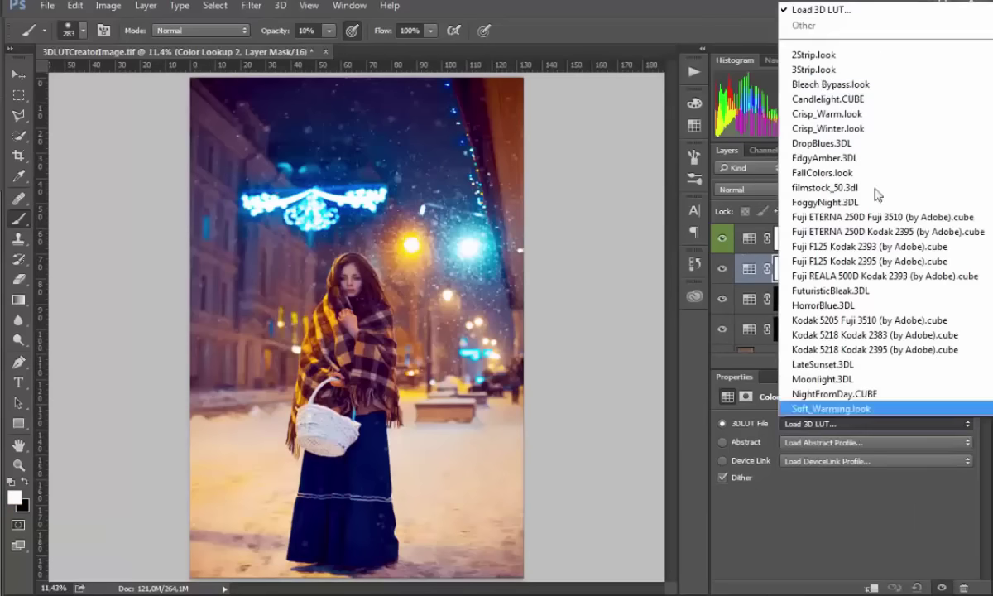
{"action": "left_click", "coordinate": [880, 17]}
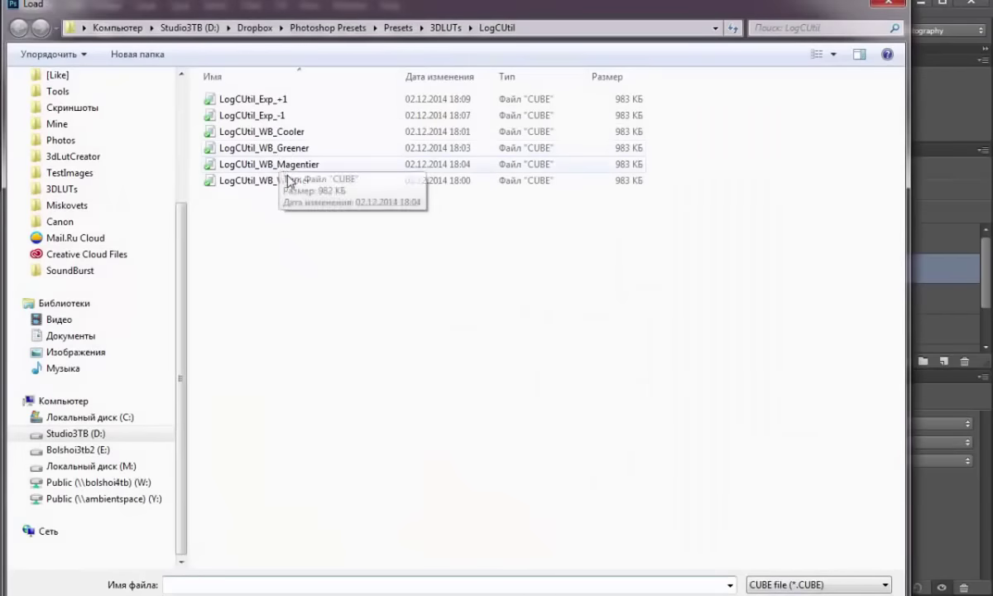
{"action": "left_click", "coordinate": [250, 132]}
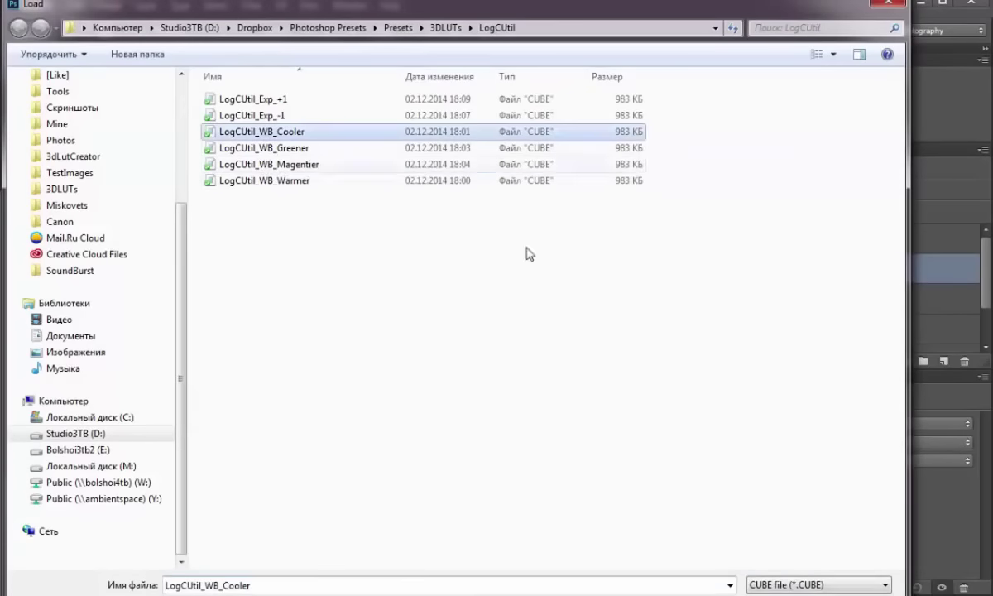
{"action": "key", "text": "Return"}
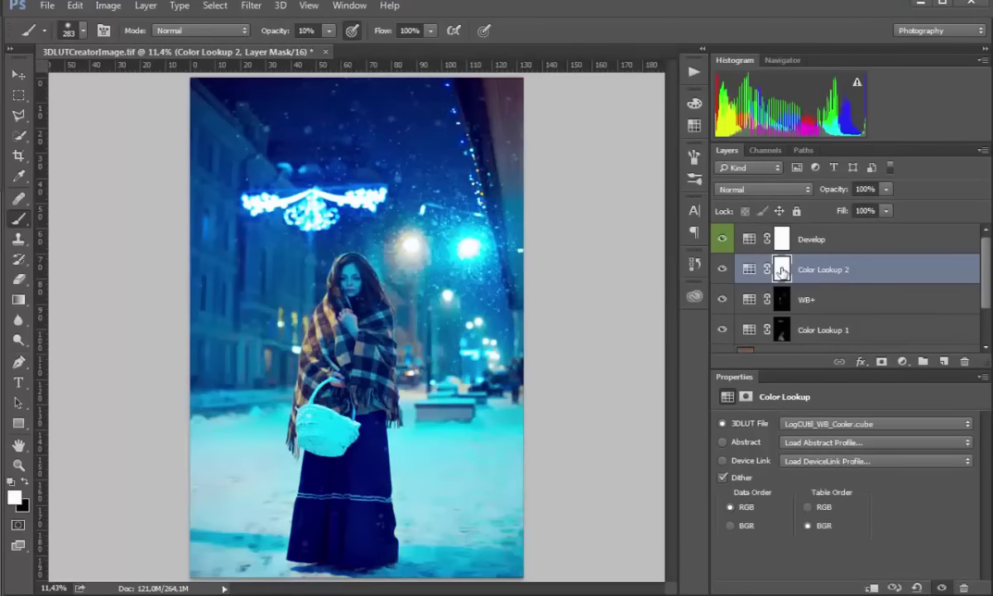
Invert the cooler Color Lookup mask to black and paint white over the snow around the woman at 10% opacity
{"action": "key", "text": "ctrl+i"}
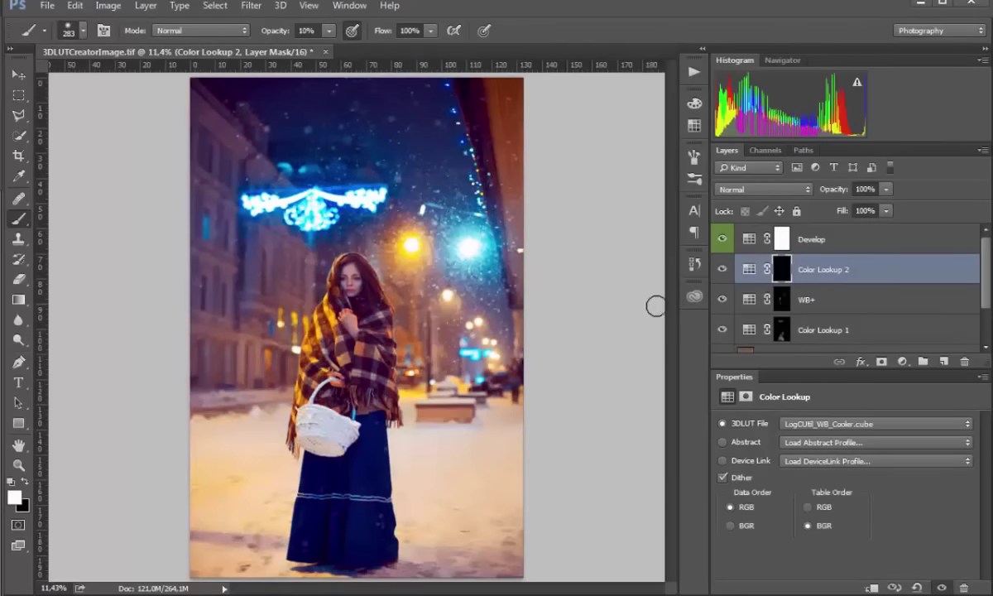
{"action": "left_click", "coordinate": [783, 271]}
{"action": "right_click", "coordinate": [280, 427], "text": "alt"}
{"action": "left_click_drag", "start_coordinate": [289, 417], "coordinate": [318, 433]}
{"action": "mouse_move", "coordinate": [200, 500]}
{"action": "left_mouse_down"}
{"action": "mouse_move", "coordinate": [204, 438]}
{"action": "mouse_move", "coordinate": [199, 490]}
{"action": "mouse_move", "coordinate": [256, 484]}
{"action": "mouse_move", "coordinate": [268, 503]}
{"action": "mouse_move", "coordinate": [228, 486]}
{"action": "mouse_move", "coordinate": [231, 463]}
{"action": "mouse_move", "coordinate": [201, 435]}
{"action": "mouse_move", "coordinate": [261, 411]}
{"action": "mouse_move", "coordinate": [448, 474]}
{"action": "mouse_move", "coordinate": [431, 555]}
{"action": "mouse_move", "coordinate": [492, 479]}
{"action": "mouse_move", "coordinate": [479, 458]}
{"action": "mouse_move", "coordinate": [499, 561]}
{"action": "mouse_move", "coordinate": [460, 359]}
{"action": "left_mouse_up"}
{"action": "left_click_drag", "start_coordinate": [403, 344], "coordinate": [384, 344], "text": "alt"}
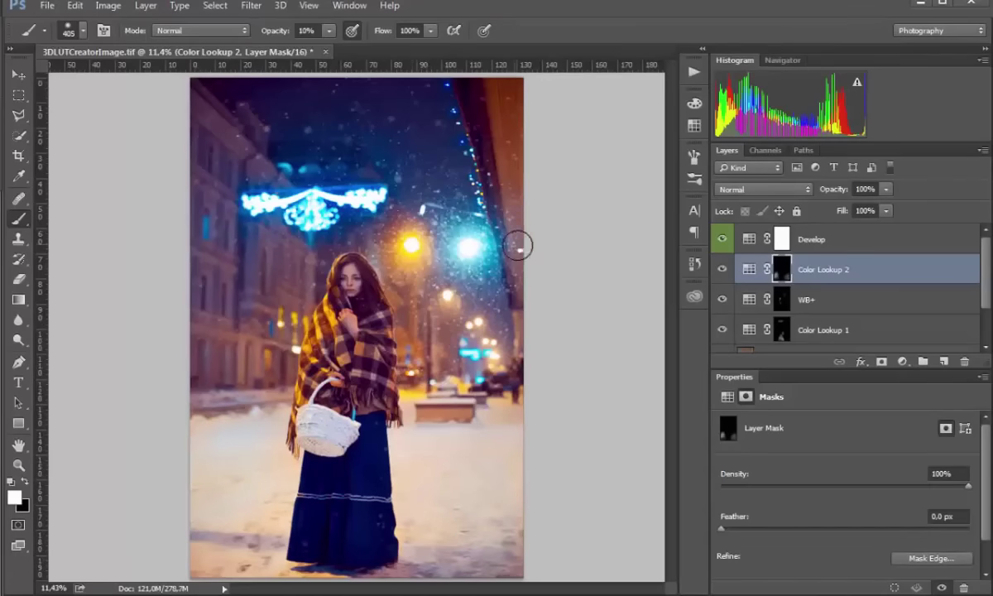
Cool the building wall on the image's right edge and the foreground snow beside the skirt by painting the same mask
{"action": "left_click_drag", "start_coordinate": [513, 149], "coordinate": [532, 149], "text": "alt"}
{"action": "mouse_move", "coordinate": [538, 217]}
{"action": "left_mouse_down"}
{"action": "mouse_move", "coordinate": [511, 85]}
{"action": "mouse_move", "coordinate": [529, 190]}
{"action": "mouse_move", "coordinate": [498, 95]}
{"action": "mouse_move", "coordinate": [523, 215]}
{"action": "left_mouse_up"}
{"action": "mouse_move", "coordinate": [272, 454]}
{"action": "left_mouse_down"}
{"action": "mouse_move", "coordinate": [173, 473]}
{"action": "mouse_move", "coordinate": [202, 494]}
{"action": "mouse_move", "coordinate": [197, 502]}
{"action": "mouse_move", "coordinate": [242, 520]}
{"action": "mouse_move", "coordinate": [189, 564]}
{"action": "left_mouse_up"}
{"action": "right_click", "coordinate": [311, 571], "text": "alt"}
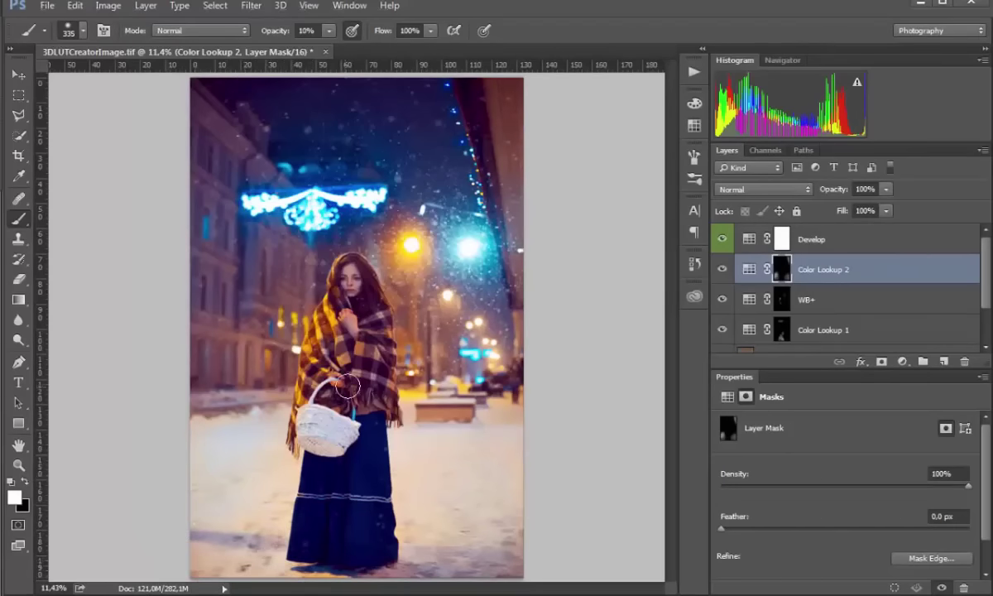
{"action": "mouse_move", "coordinate": [422, 505]}
{"action": "left_mouse_down"}
{"action": "mouse_move", "coordinate": [425, 547]}
{"action": "mouse_move", "coordinate": [432, 536]}
{"action": "left_mouse_up"}
Extend the cooling over the street background with a brush enlarged to 947 px, then reduce it to 283 px for the distant details
{"action": "key", "text": "bracketright"}
{"action": "key", "text": "bracketright"}
{"action": "key", "text": "bracketright"}
{"action": "key", "text": "bracketright"}
{"action": "key", "text": "bracketright"}
{"action": "key", "text": "bracketright"}
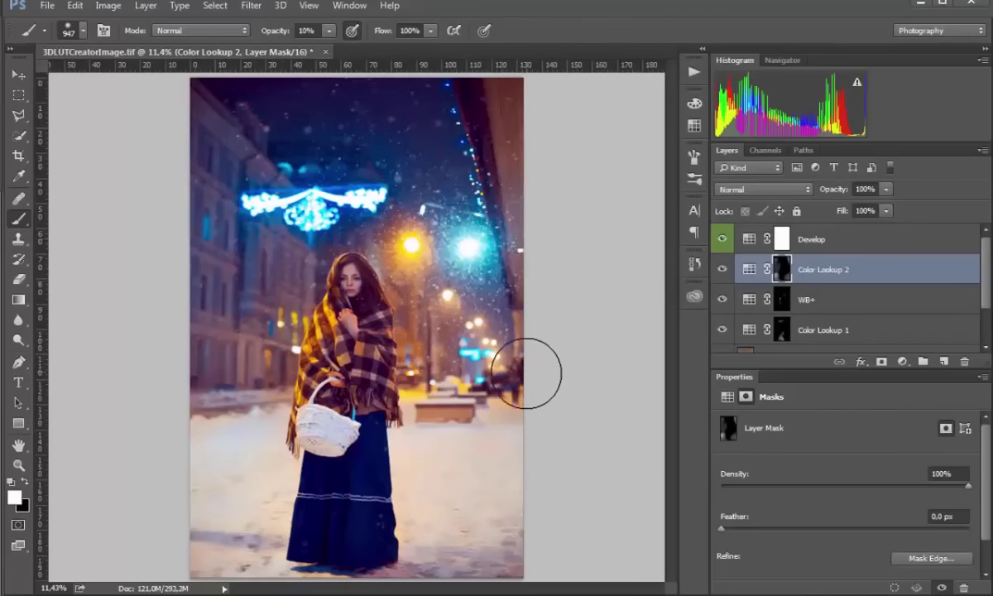
{"action": "mouse_move", "coordinate": [477, 377]}
{"action": "left_mouse_down", "text": "alt"}
{"action": "mouse_move", "coordinate": [476, 410]}
{"action": "mouse_move", "coordinate": [461, 384]}
{"action": "mouse_move", "coordinate": [408, 393]}
{"action": "left_mouse_up", "text": "alt"}
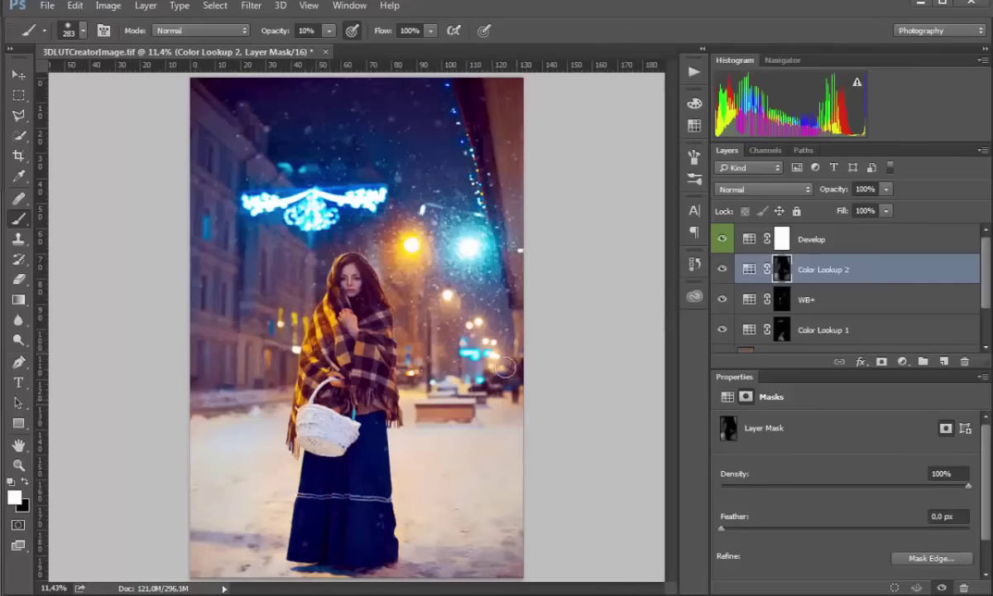
Add a Color Lookup adjustment layer above Color Lookup 2 and load LogCUtil_WB_Magentier.cube
{"action": "left_click", "coordinate": [903, 362]}
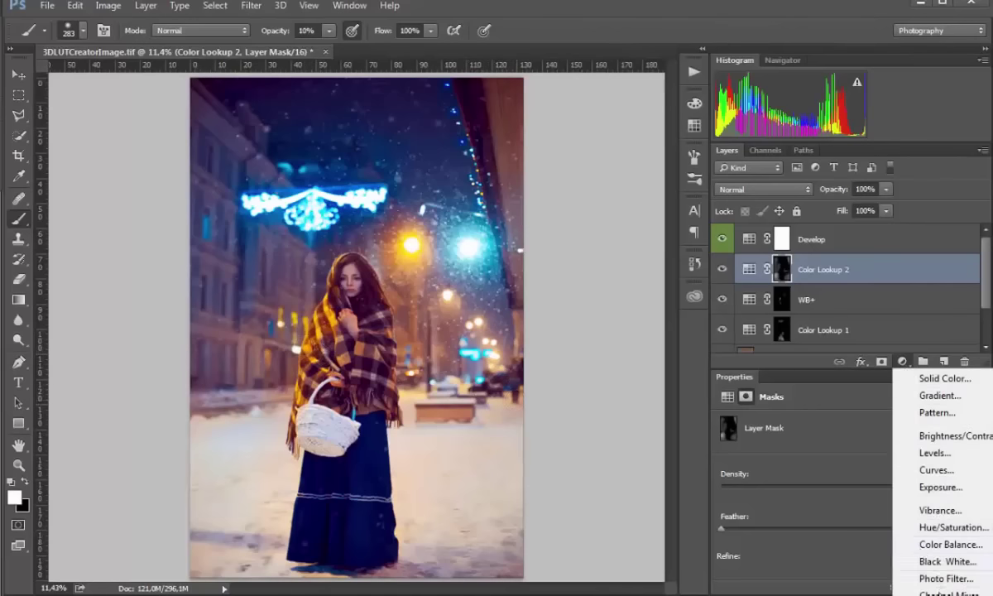
{"action": "left_click", "coordinate": [949, 594]}
{"action": "left_click", "coordinate": [861, 425]}
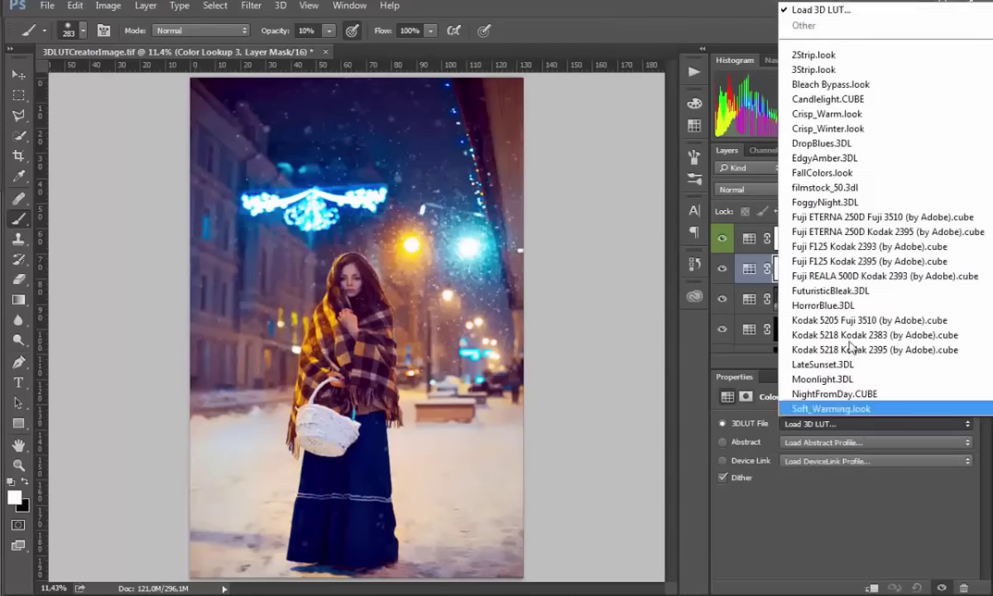
{"action": "left_click", "coordinate": [819, 10]}
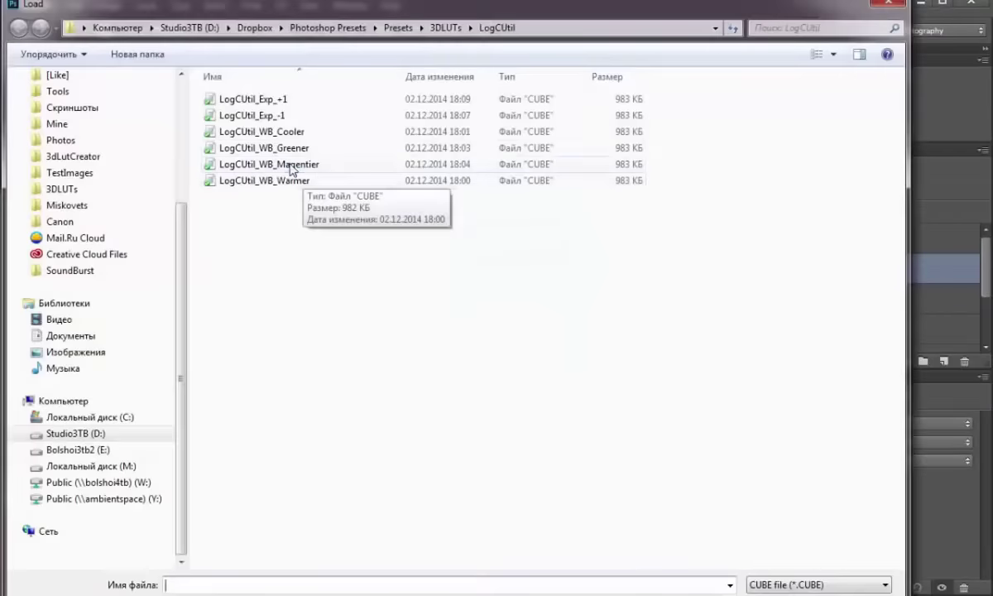
{"action": "double_click", "coordinate": [290, 165]}
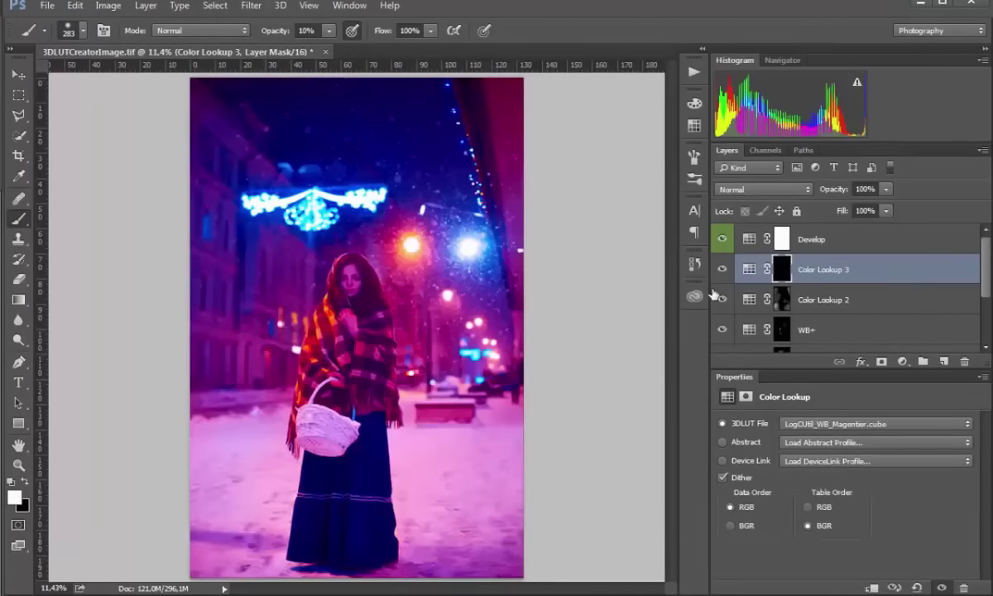
Invert the magenta lookup's mask to black and paint white over the yellow lamp, the shawl, the distant lights and the upper street
{"action": "key", "text": "ctrl+i"}
{"action": "mouse_move", "coordinate": [398, 254]}
{"action": "left_mouse_down"}
{"action": "mouse_move", "coordinate": [444, 274]}
{"action": "mouse_move", "coordinate": [437, 258]}
{"action": "mouse_move", "coordinate": [403, 249]}
{"action": "mouse_move", "coordinate": [406, 238]}
{"action": "mouse_move", "coordinate": [404, 275]}
{"action": "mouse_move", "coordinate": [423, 262]}
{"action": "left_mouse_up"}
{"action": "left_click_drag", "start_coordinate": [329, 352], "coordinate": [293, 354]}
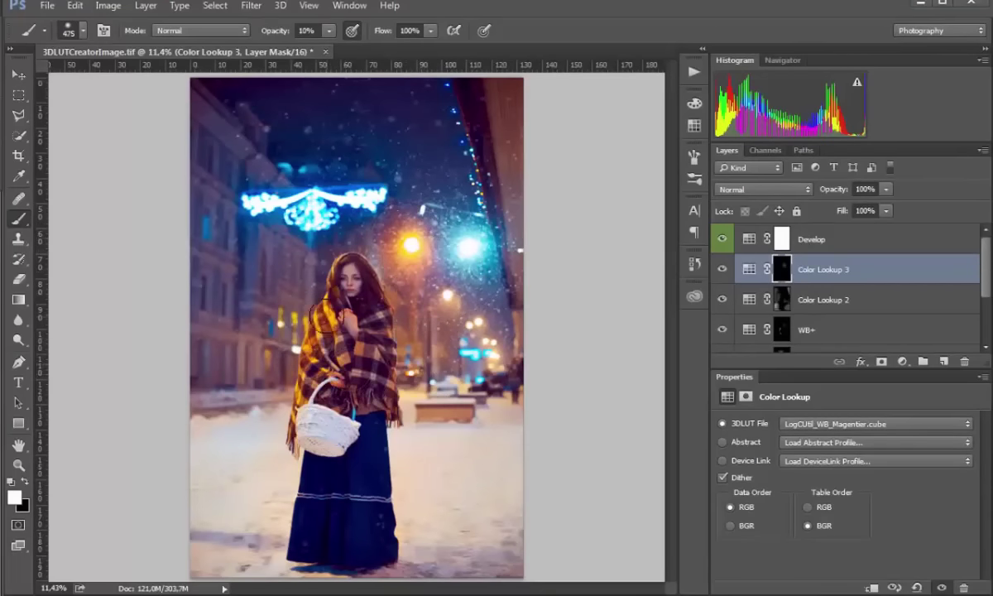
{"action": "left_click_drag", "start_coordinate": [453, 322], "coordinate": [463, 323]}
{"action": "mouse_move", "coordinate": [233, 198]}
{"action": "left_mouse_down"}
{"action": "mouse_move", "coordinate": [240, 211]}
{"action": "mouse_move", "coordinate": [233, 198]}
{"action": "mouse_move", "coordinate": [310, 187]}
{"action": "mouse_move", "coordinate": [225, 172]}
{"action": "mouse_move", "coordinate": [196, 146]}
{"action": "mouse_move", "coordinate": [284, 187]}
{"action": "left_mouse_up"}
Add a Curves adjustment layer above the Develop layer
{"action": "left_click", "coordinate": [815, 242]}
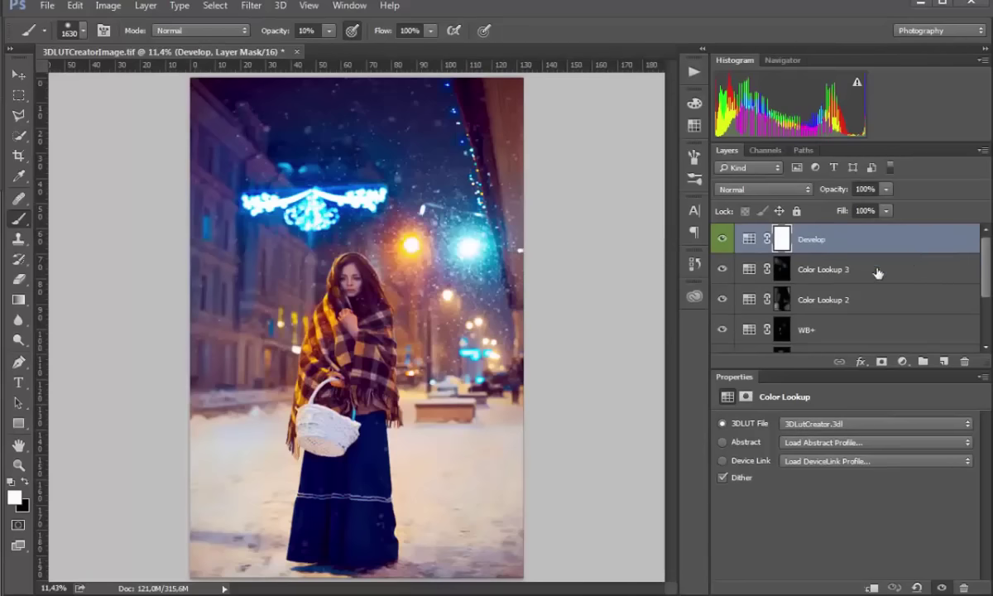
{"action": "left_click", "coordinate": [904, 363]}
{"action": "left_click", "coordinate": [943, 470]}
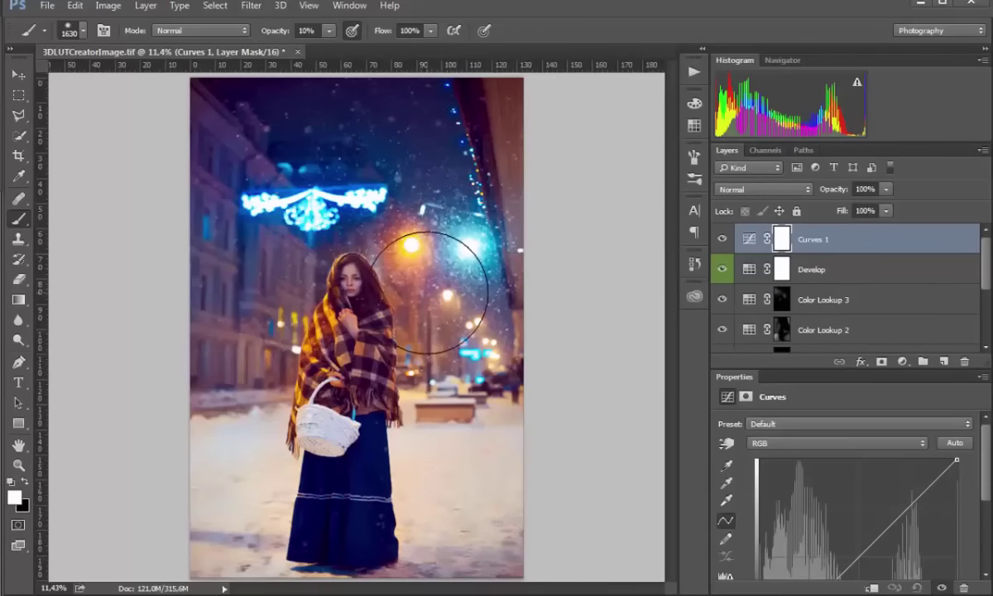
Enlarge the display of the Curves 1 graph and activate its on-image adjustment tool over the woman's face at 100%
{"action": "key", "text": "ctrl+1"}
{"action": "left_click_drag", "start_coordinate": [351, 210], "coordinate": [447, 504]}
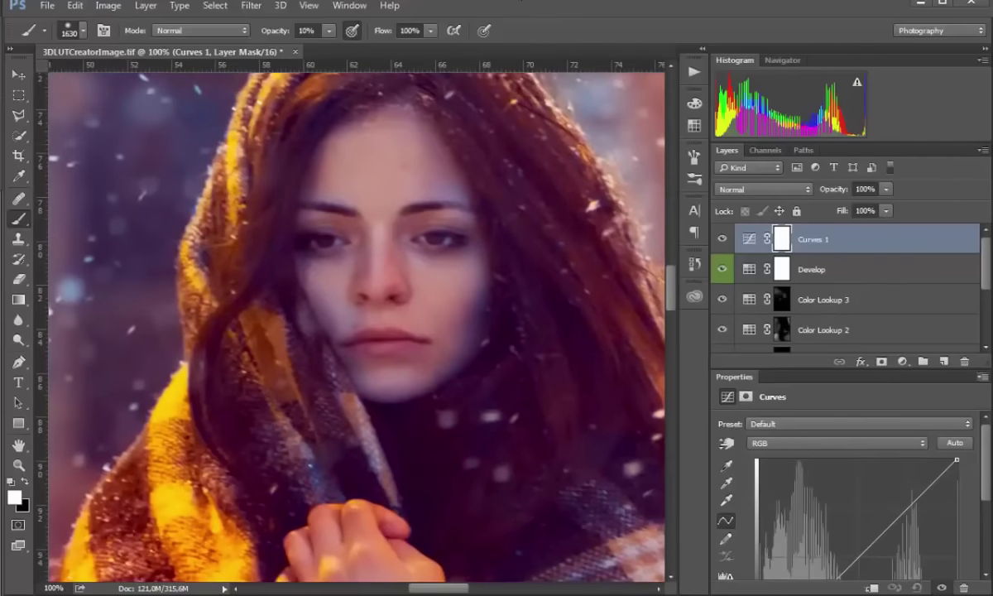
{"action": "scroll", "coordinate": [852, 496], "scroll_direction": "down", "scroll_amount": 2}
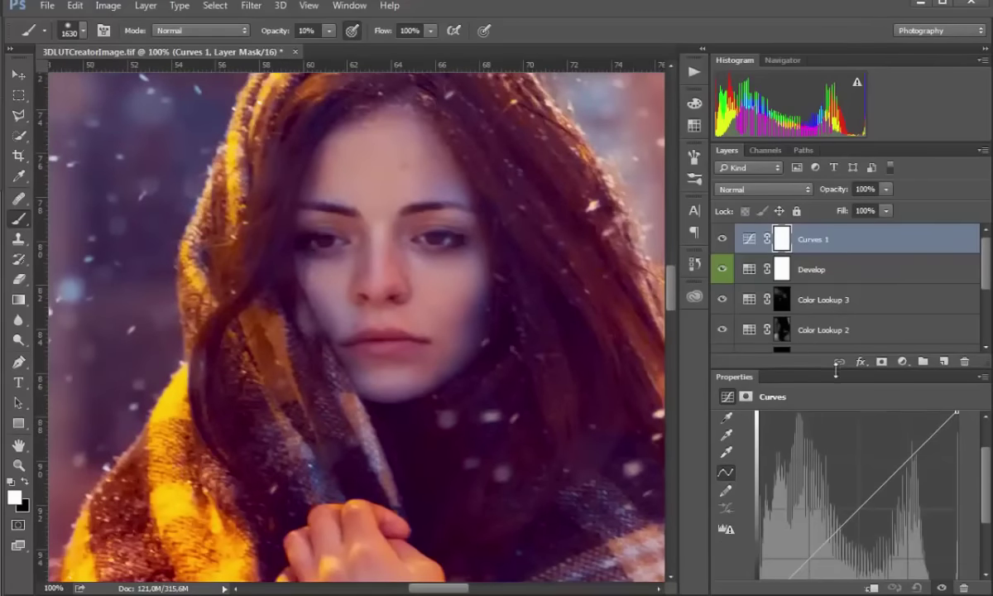
{"action": "left_click_drag", "start_coordinate": [836, 371], "coordinate": [835, 317]}
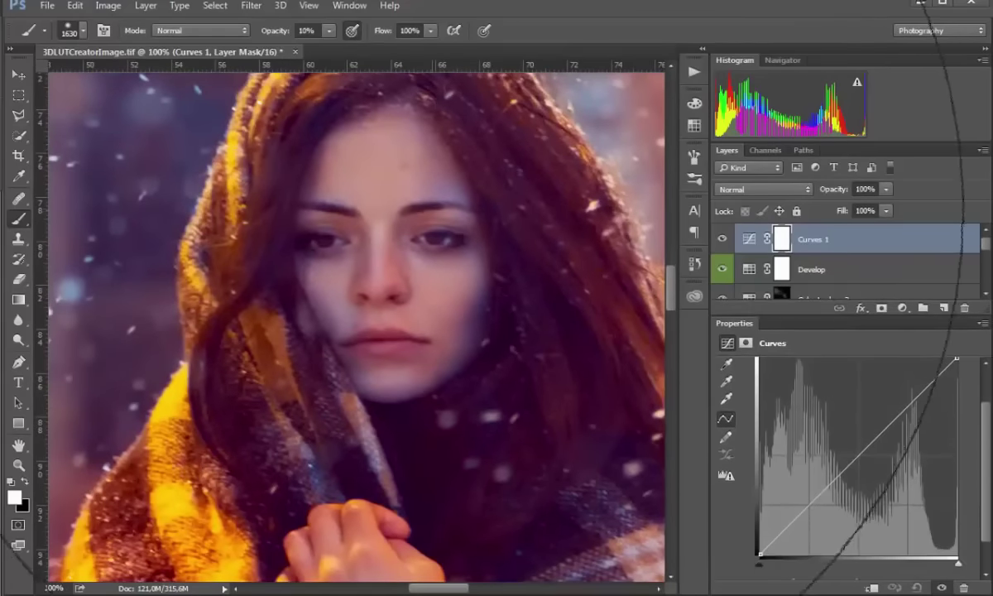
{"action": "mouse_move", "coordinate": [517, 320]}
{"action": "left_mouse_down"}
{"action": "mouse_move", "coordinate": [286, 326]}
{"action": "mouse_move", "coordinate": [158, 361]}
{"action": "left_mouse_up"}
{"action": "left_click_drag", "start_coordinate": [307, 330], "coordinate": [186, 332]}
{"action": "scroll", "coordinate": [826, 381], "scroll_direction": "up", "scroll_amount": 1}
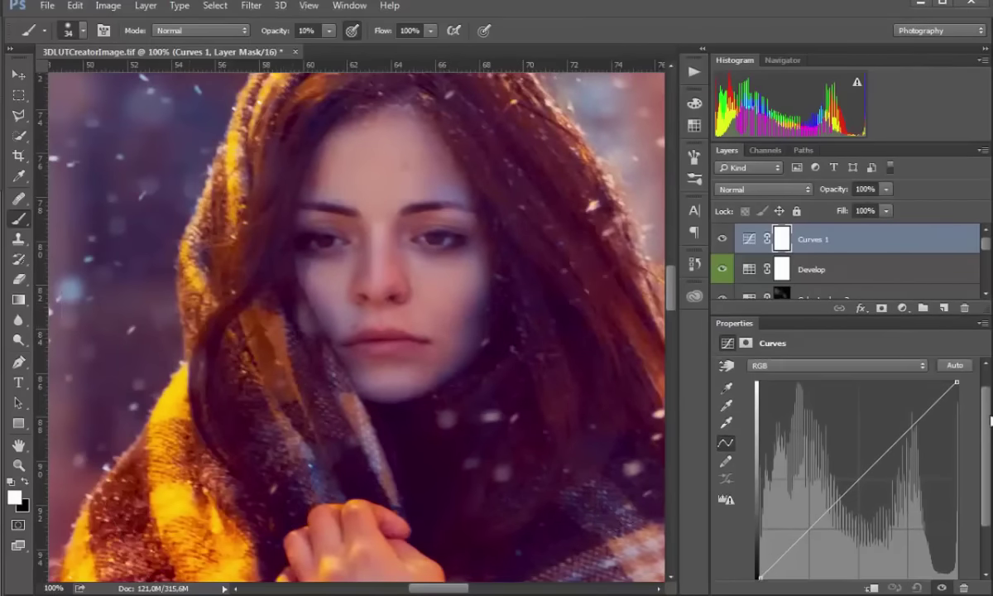
{"action": "left_click_drag", "start_coordinate": [990, 420], "coordinate": [990, 413]}
{"action": "left_click", "coordinate": [726, 376]}
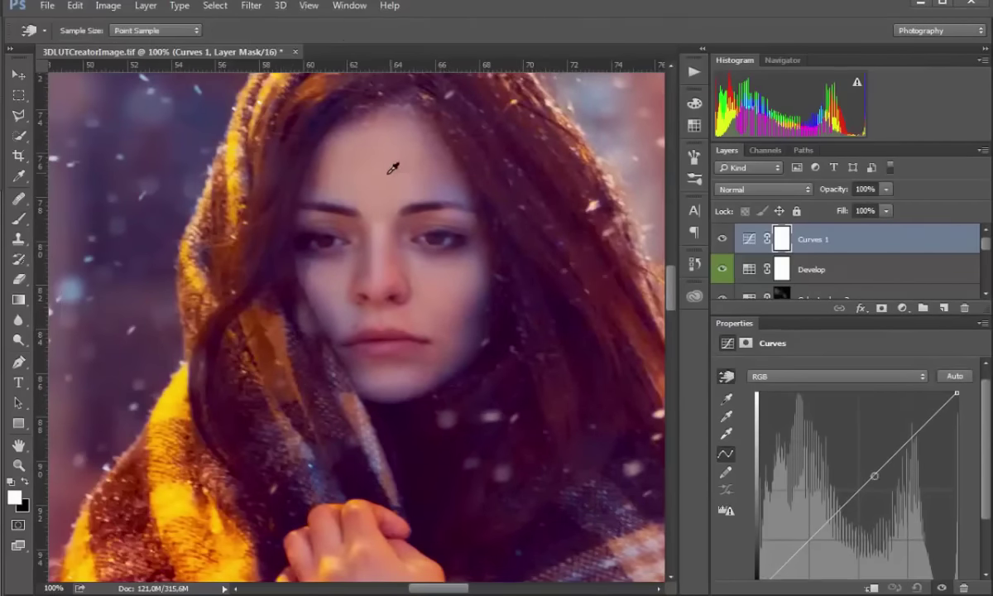
Sample the facial skin to place two control points on the Red curve of Curves 1
{"action": "key", "text": "alt+3"}
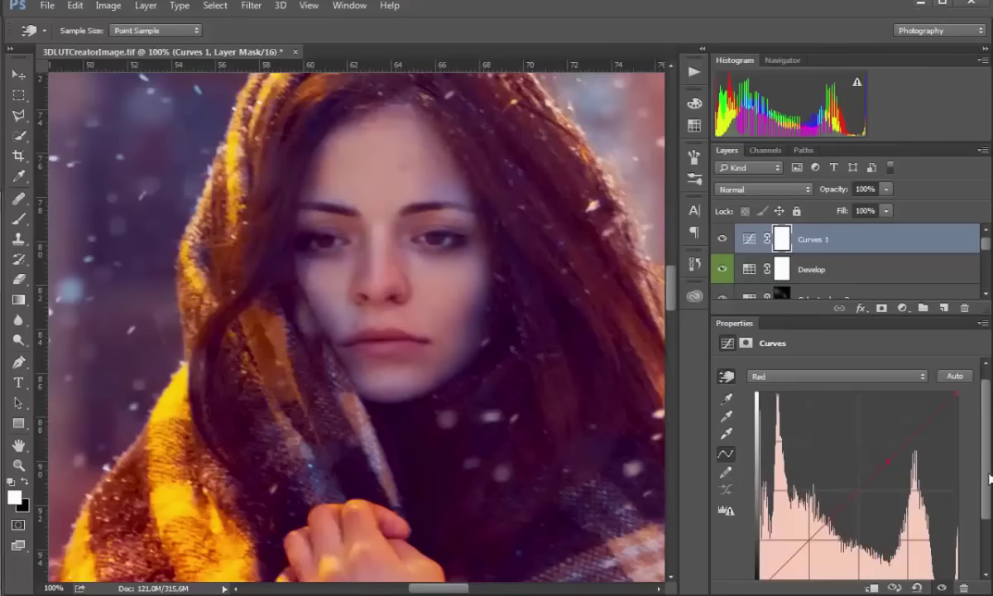
{"action": "left_click_drag", "start_coordinate": [990, 451], "coordinate": [984, 469]}
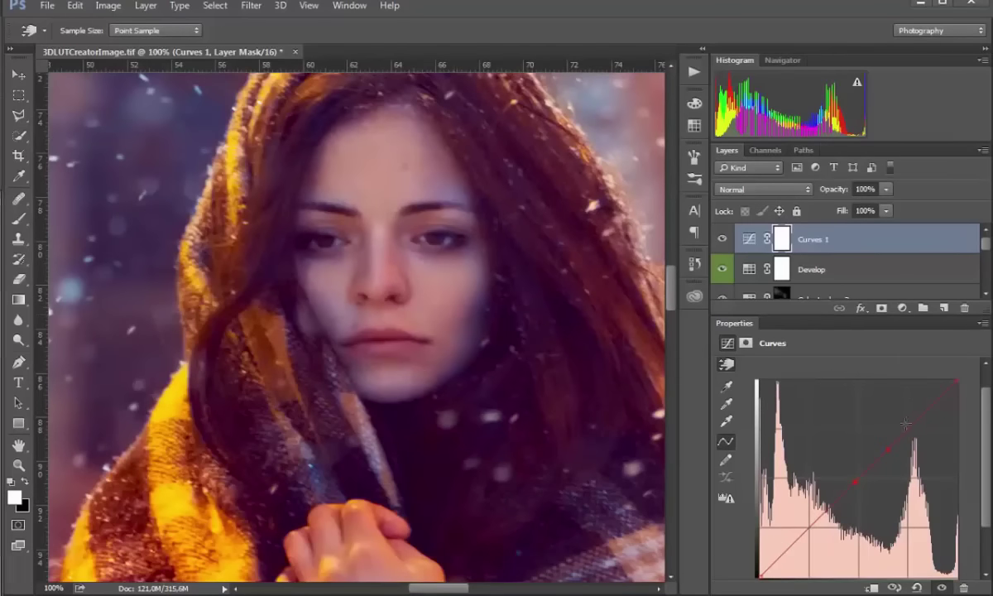
{"action": "left_click_drag", "start_coordinate": [987, 447], "coordinate": [989, 437]}
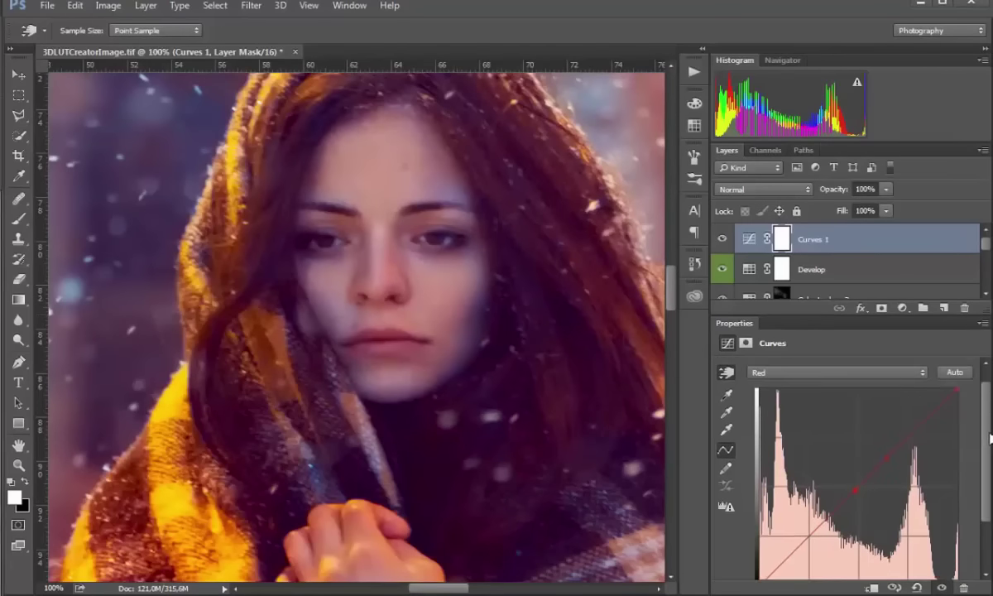
{"action": "left_click", "coordinate": [815, 373]}
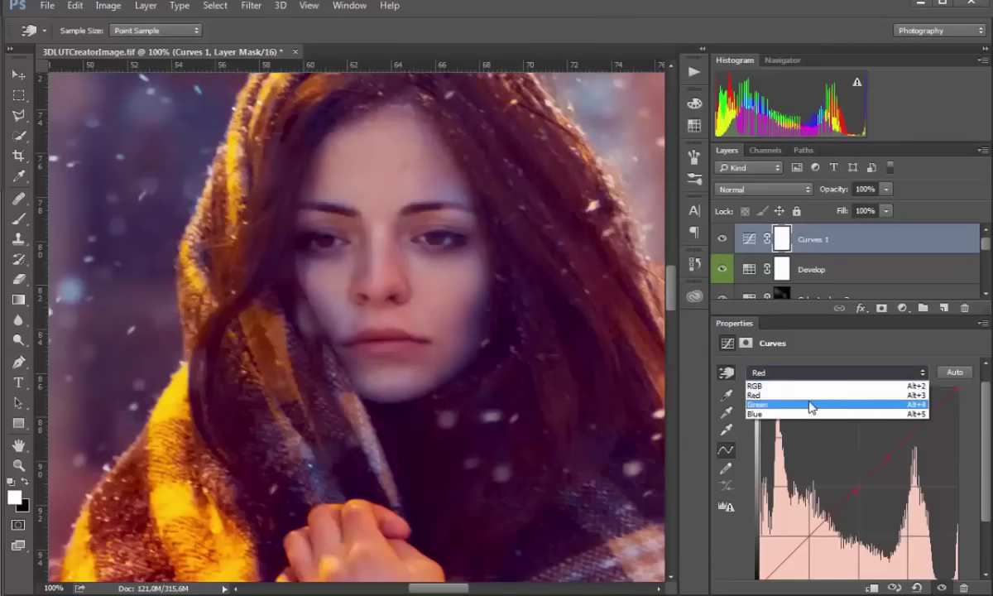
{"action": "left_click", "coordinate": [803, 394]}
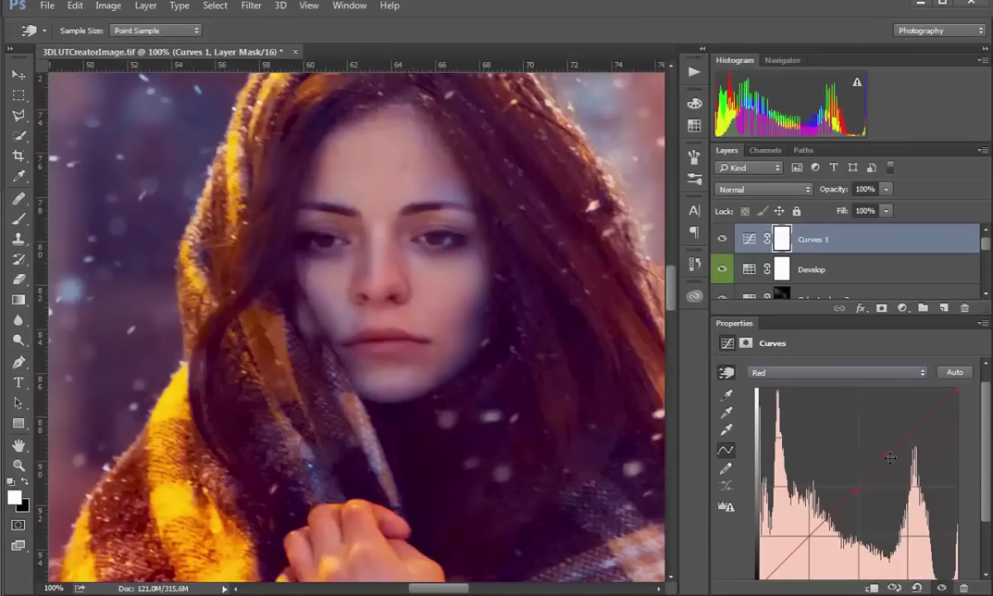
Raise the upper control point of the Green curve in Curves 1 slightly
{"action": "left_click", "coordinate": [835, 373]}
{"action": "left_click", "coordinate": [841, 405]}
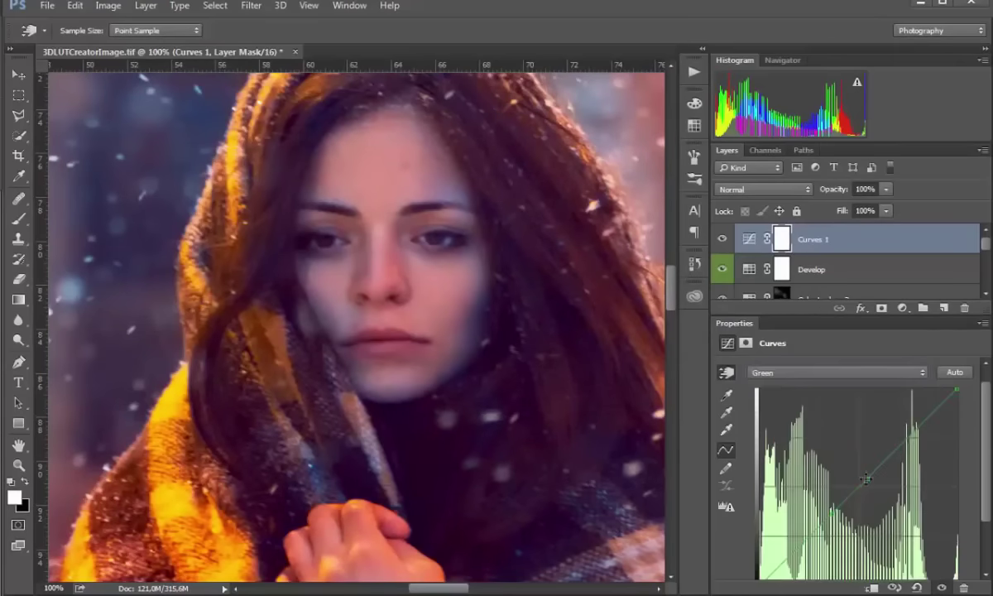
{"action": "left_click_drag", "start_coordinate": [866, 478], "coordinate": [867, 471]}
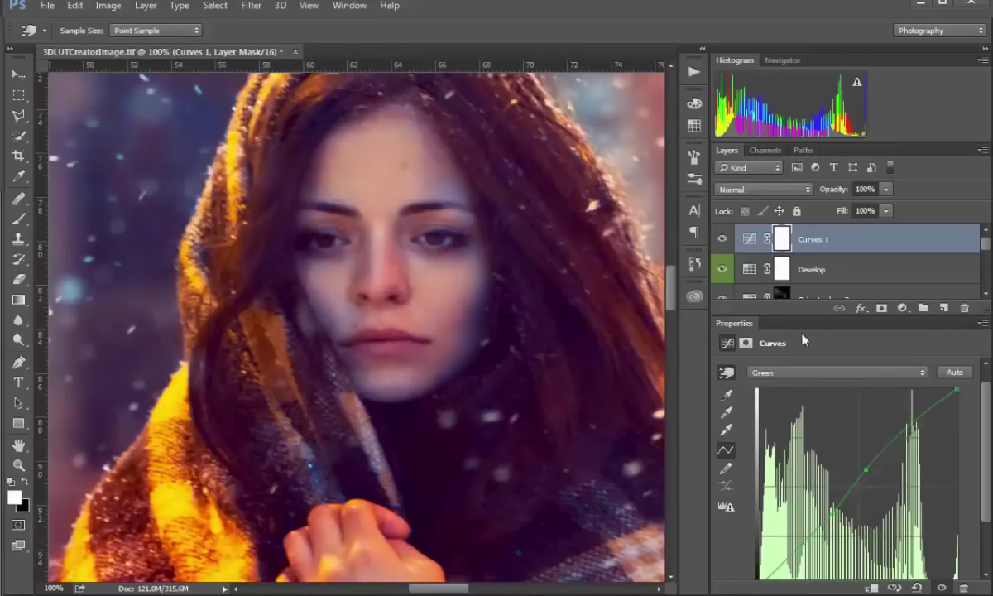
Raise the Blue curve's upper control point in Curves 1 slightly and hold its lower point near the diagonal
{"action": "left_click", "coordinate": [794, 373]}
{"action": "left_click", "coordinate": [790, 411]}
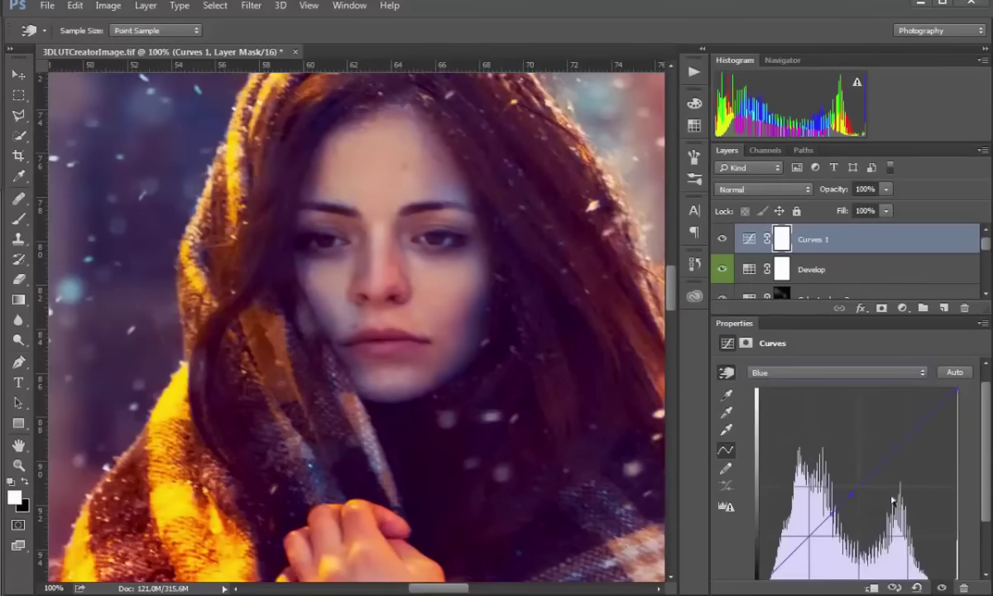
{"action": "left_click_drag", "start_coordinate": [854, 493], "coordinate": [831, 512]}
Fine-tune the lower control point of the Green curve and compare the portrait with Curves 1 hidden and shown
{"action": "left_click", "coordinate": [833, 372]}
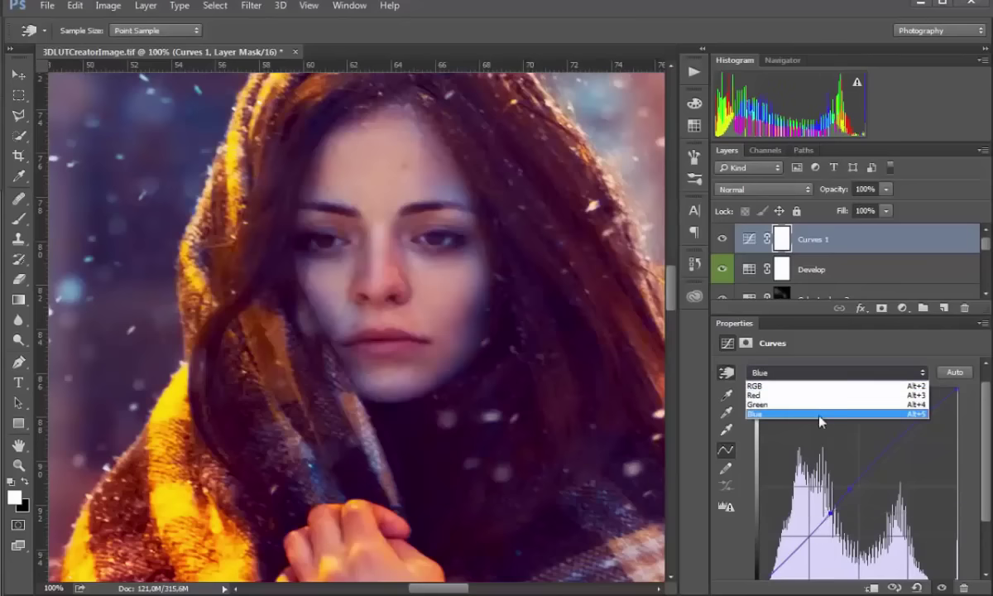
{"action": "left_click", "coordinate": [774, 404]}
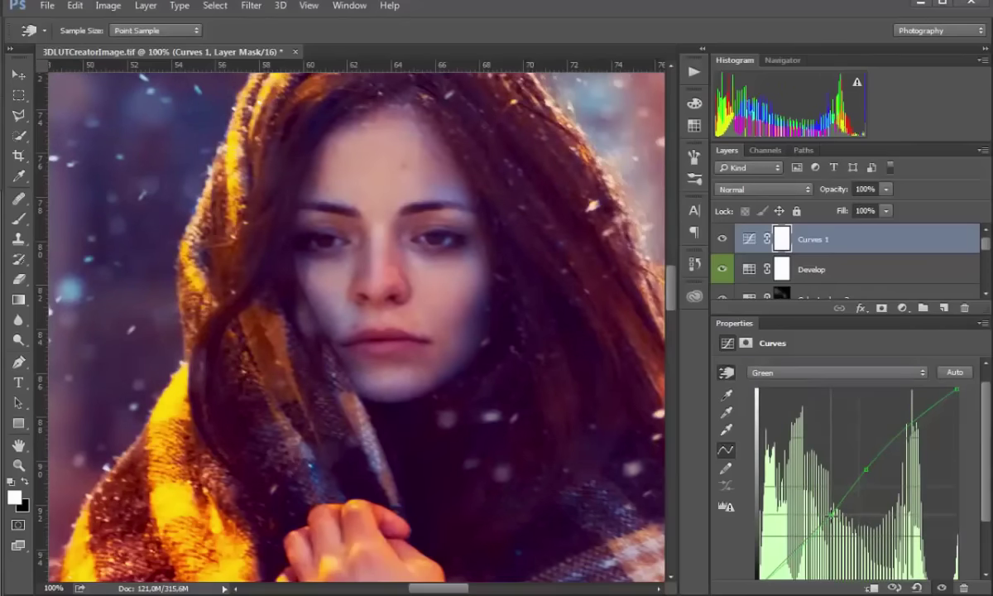
{"action": "left_click", "coordinate": [722, 240]}
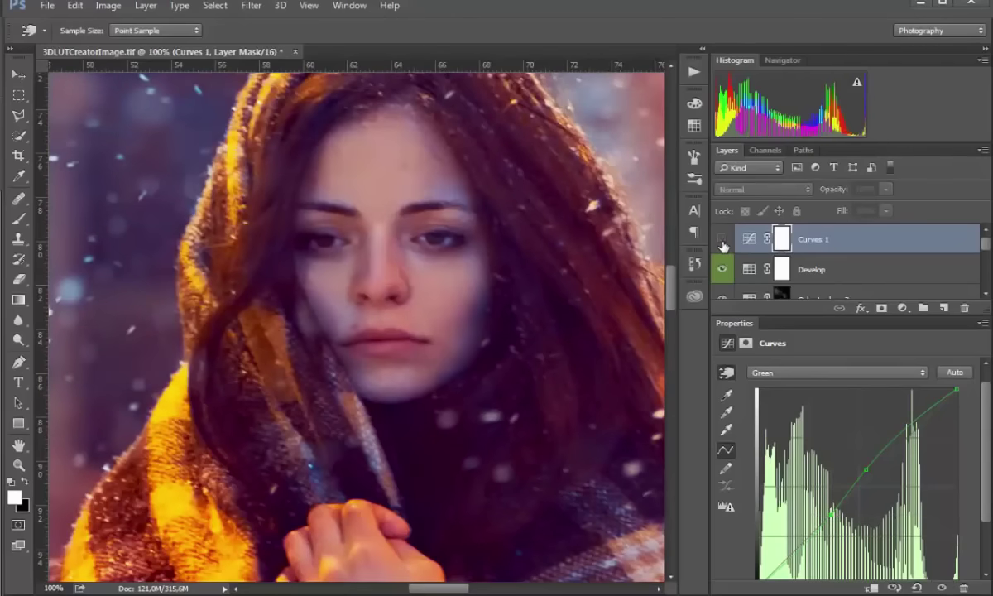
{"action": "left_click", "coordinate": [723, 241]}
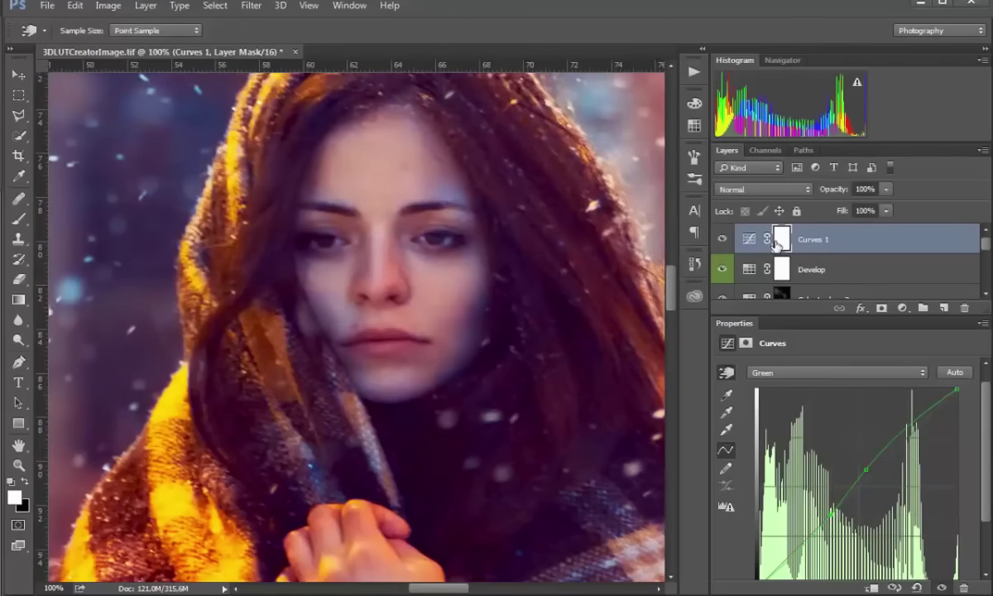
Invert the Curves 1 mask to black and paint white over the face with a 476 px brush at 70% opacity
{"action": "key", "text": "ctrl+i"}
{"action": "key", "text": "b"}
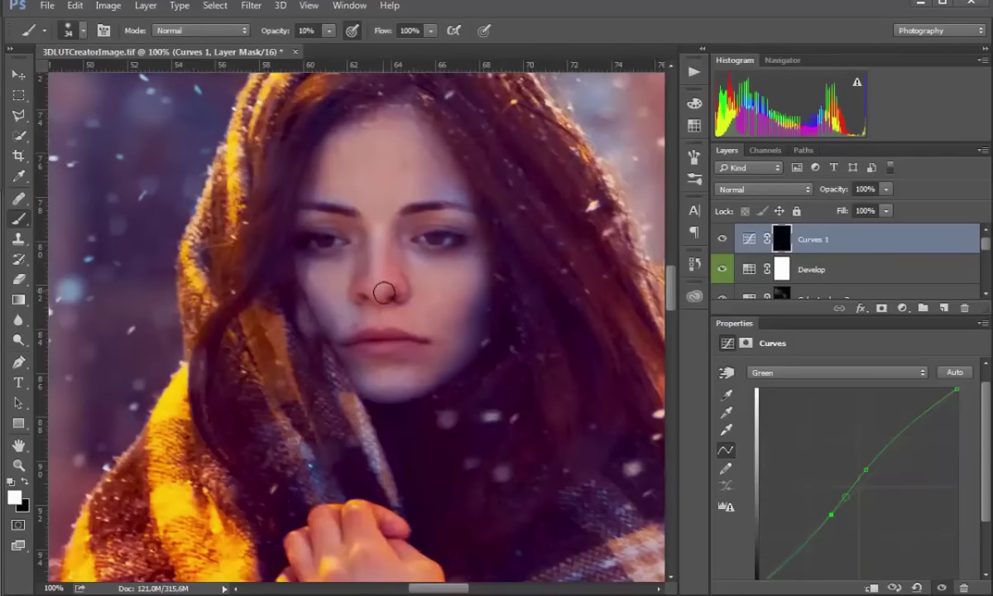
{"action": "key", "text": "7"}
{"action": "left_click", "coordinate": [373, 231]}
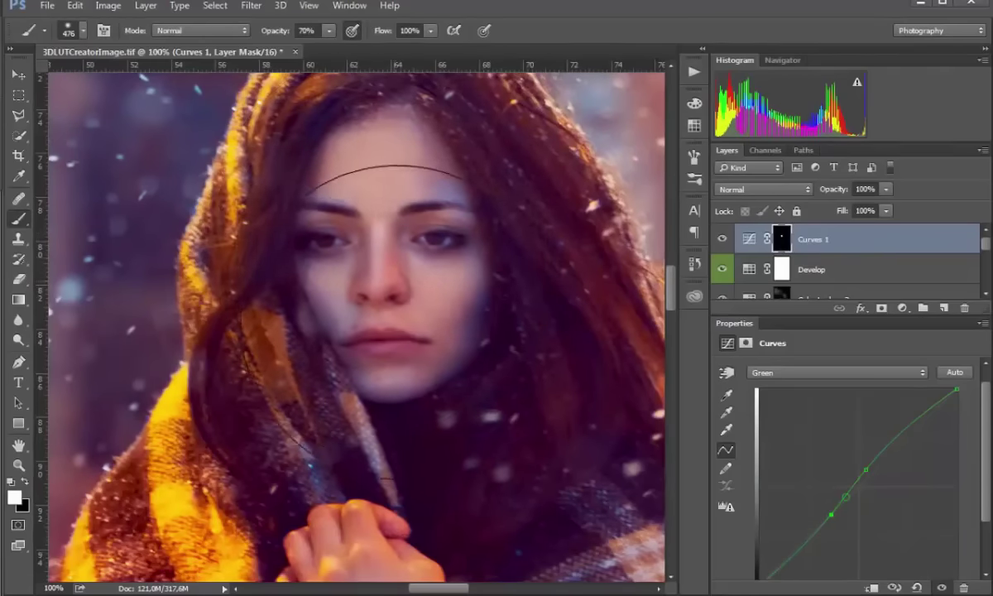
Reduce the opacity of the Curves 1 layer to 50% while viewing the whole image
{"action": "key", "text": "ctrl+0"}
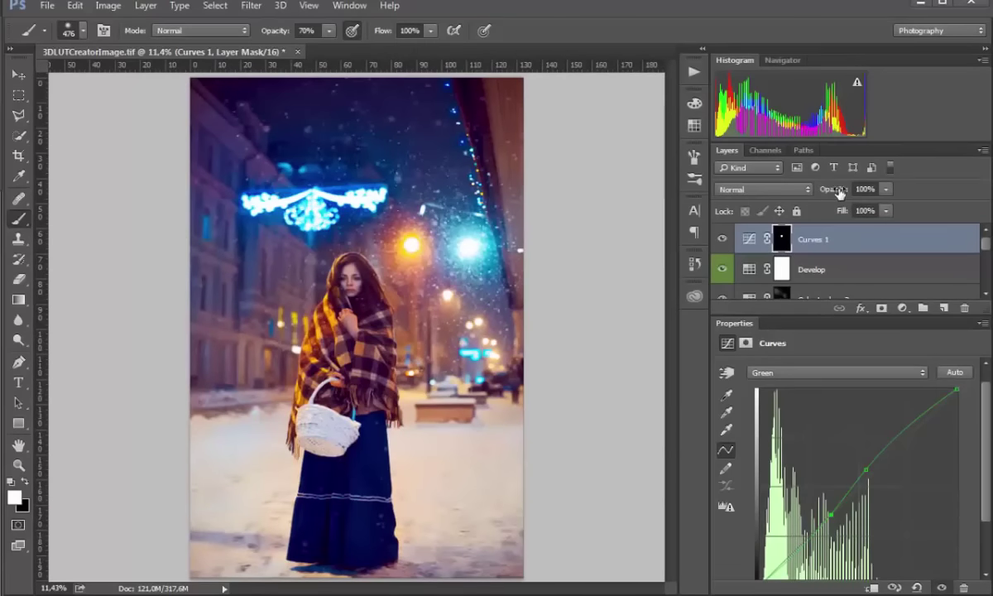
{"action": "left_click_drag", "start_coordinate": [840, 192], "coordinate": [813, 201]}
{"action": "left_click_drag", "start_coordinate": [800, 207], "coordinate": [798, 208]}
Load the Green channel as a luminosity selection and add a Curves adjustment layer masked by it above Curves 1
{"action": "key", "text": "ctrl+shift+alt+e"}
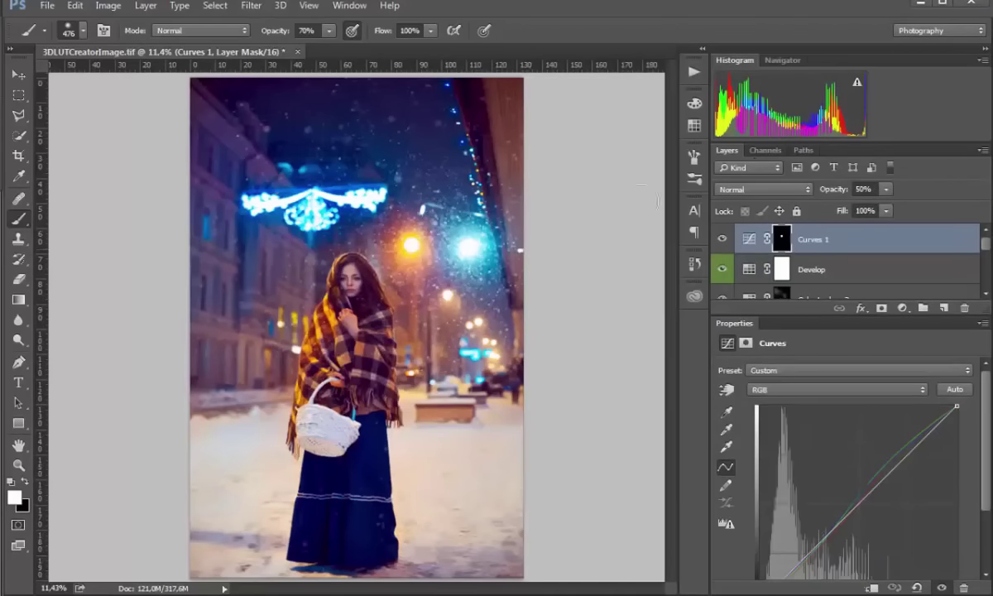
{"action": "left_click", "coordinate": [763, 150]}
{"action": "left_click", "coordinate": [738, 232]}
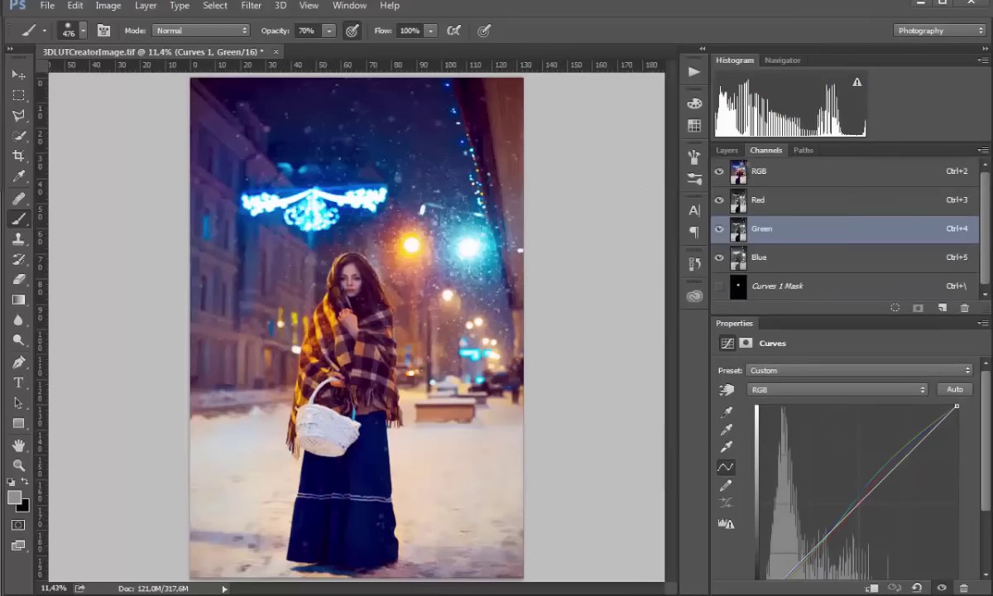
{"action": "key", "text": "ctrl+alt+4"}
{"action": "left_click", "coordinate": [726, 150]}
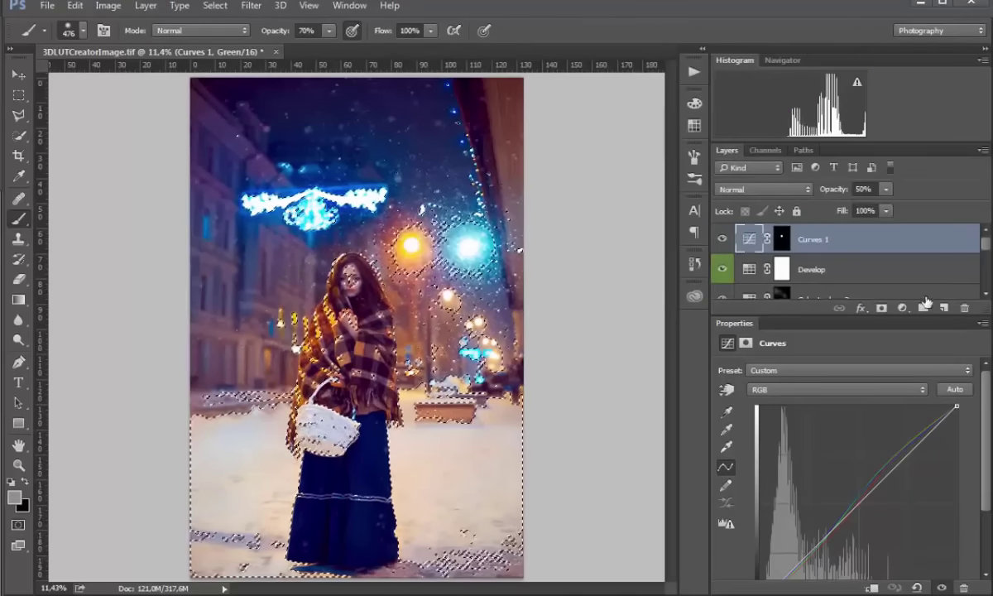
{"action": "left_click", "coordinate": [900, 308]}
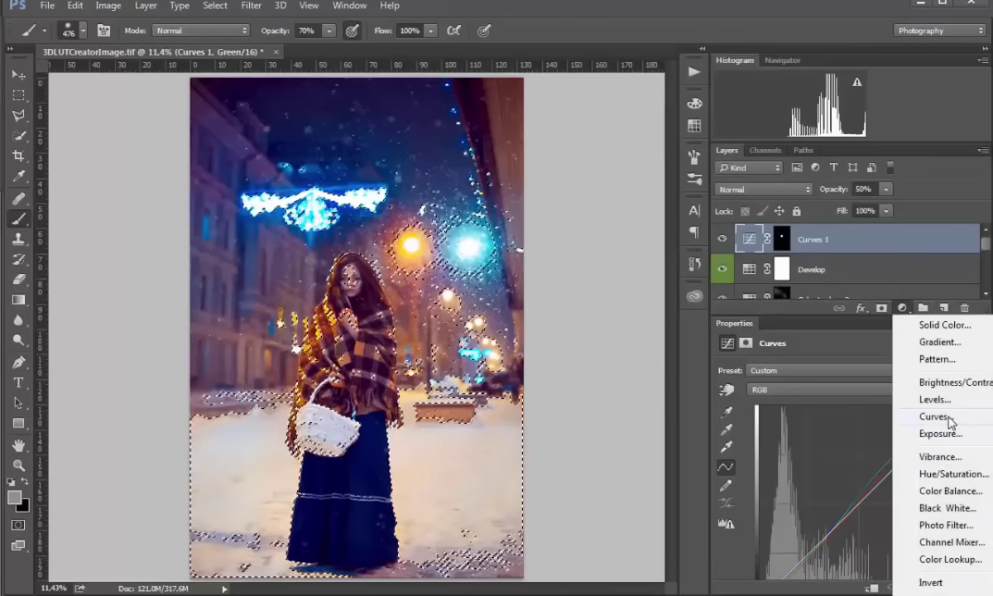
{"action": "left_click", "coordinate": [939, 416]}
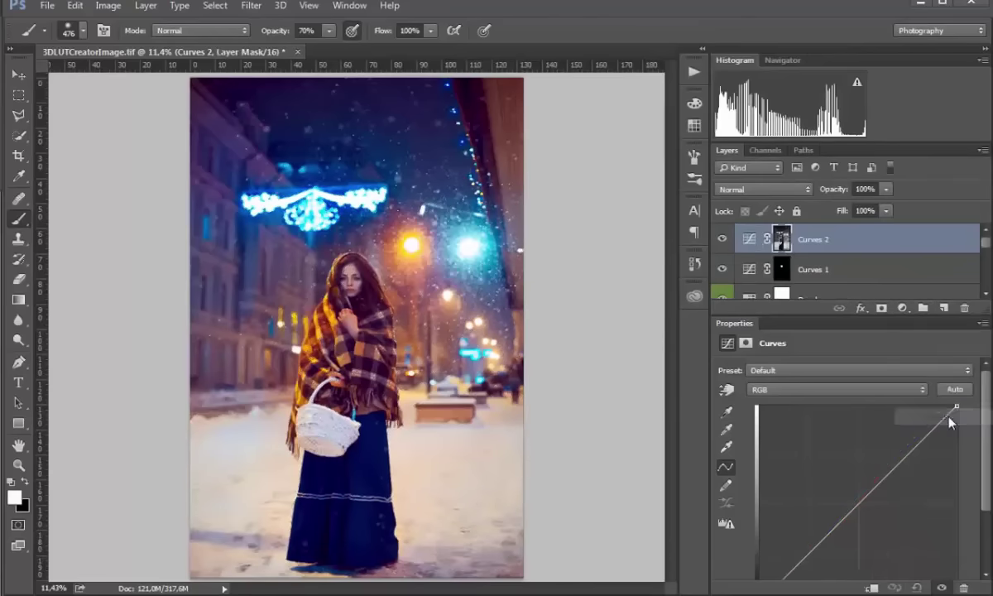
Display the Curves 2 mask on its own and feather it by 30.8 px
{"action": "left_click", "coordinate": [782, 240], "text": "alt"}
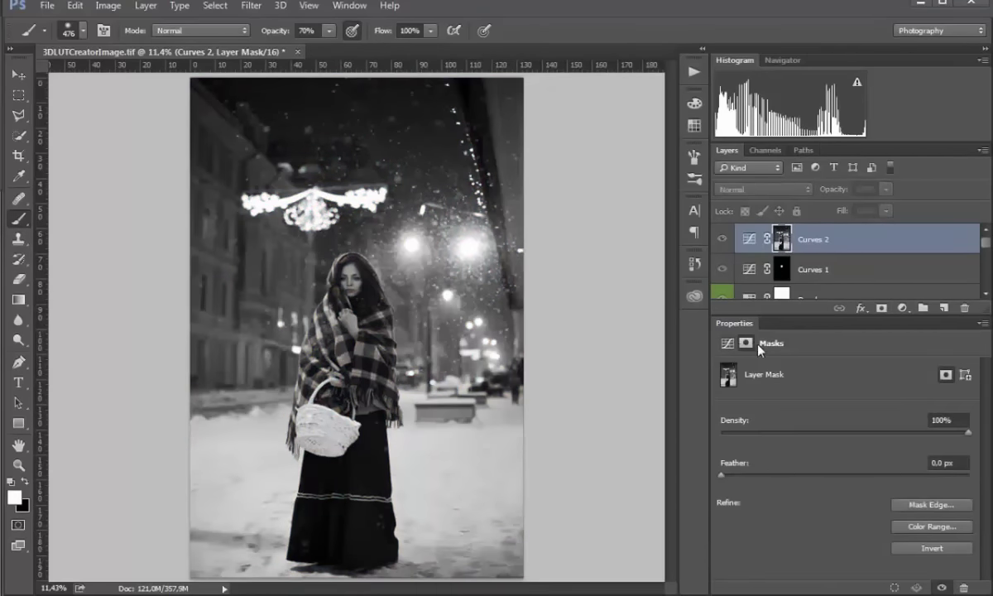
{"action": "left_click_drag", "start_coordinate": [775, 478], "coordinate": [846, 480]}
{"action": "left_click", "coordinate": [869, 476]}
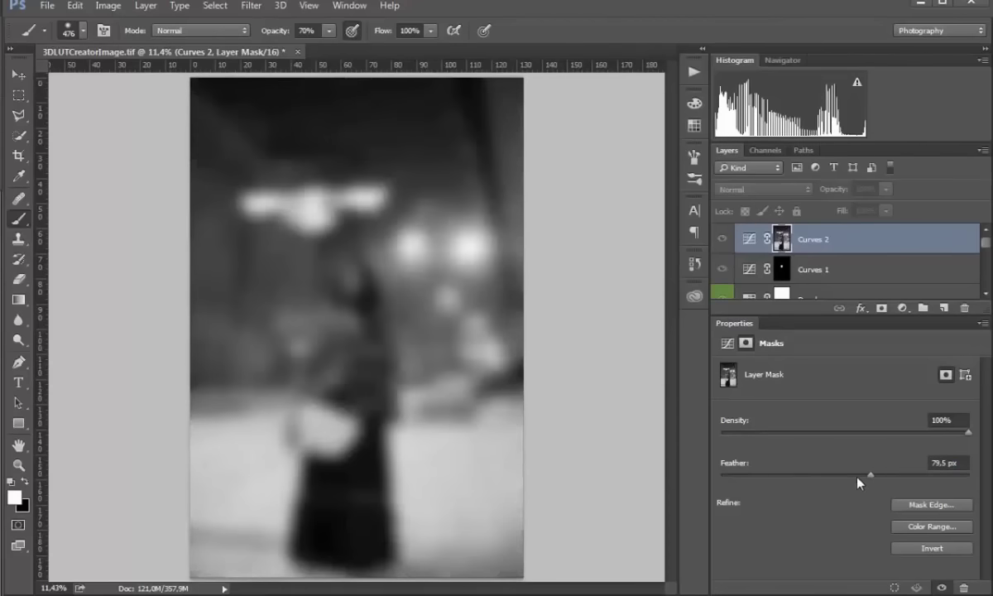
{"action": "mouse_move", "coordinate": [837, 475]}
{"action": "left_mouse_down"}
{"action": "mouse_move", "coordinate": [848, 475]}
{"action": "mouse_move", "coordinate": [840, 477]}
{"action": "left_mouse_up"}
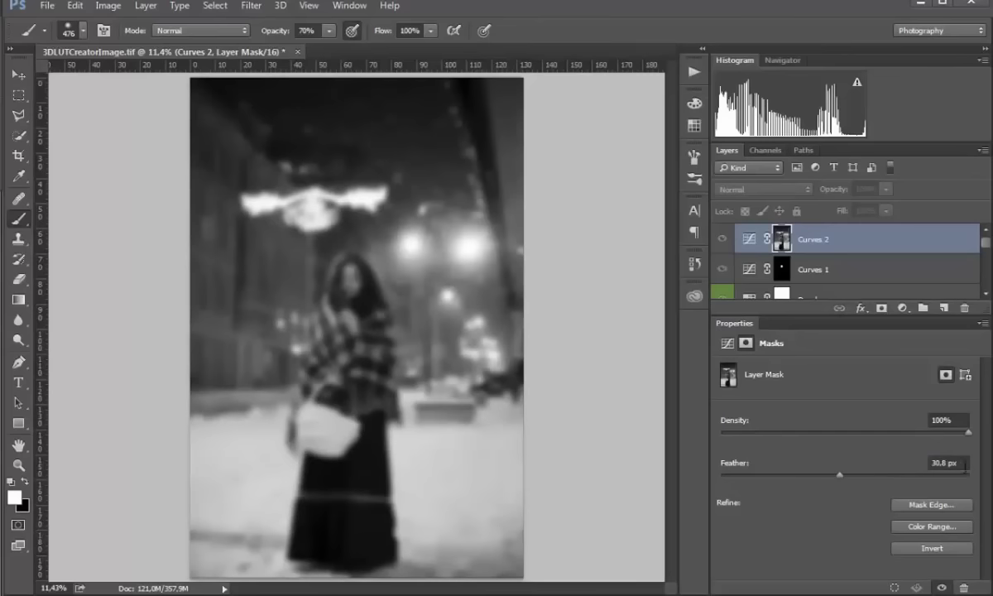
Raise the black point of the composite RGB curve in Curves 2, and raise the Blue curve's black point by a smaller amount
{"action": "left_click", "coordinate": [731, 343]}
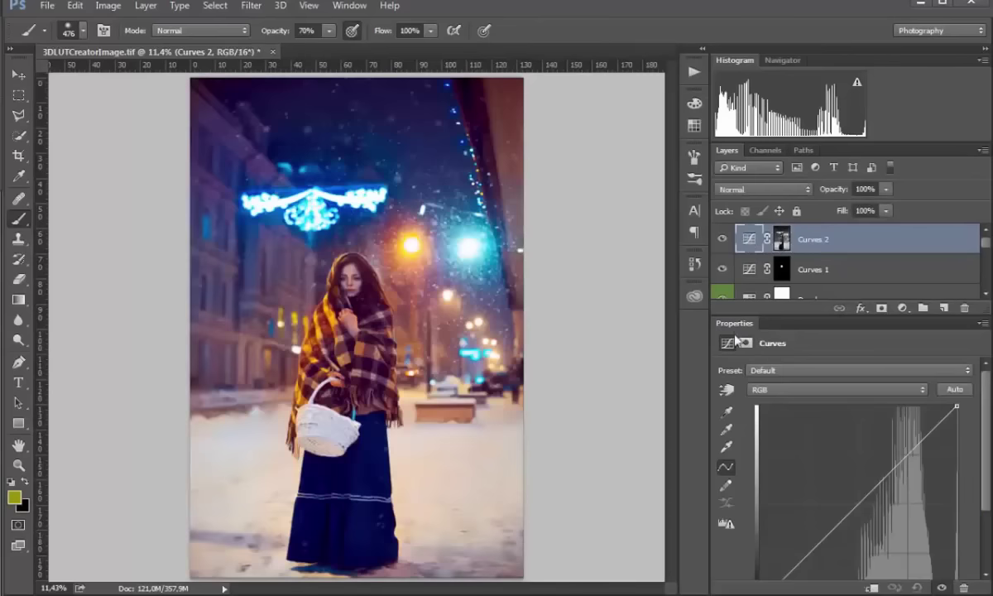
{"action": "scroll", "coordinate": [893, 447], "scroll_direction": "down", "scroll_amount": 2}
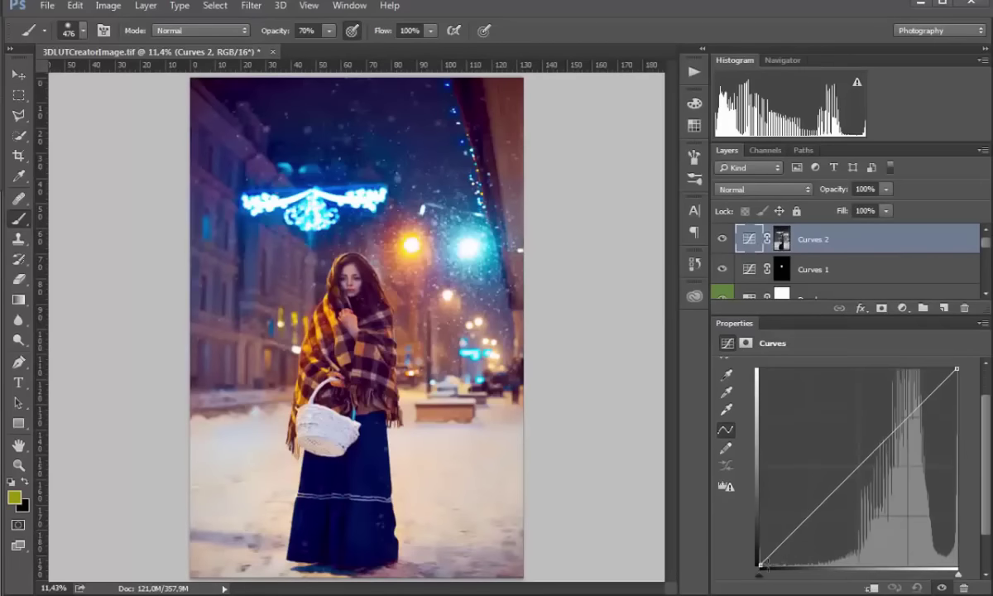
{"action": "left_click_drag", "start_coordinate": [759, 566], "coordinate": [755, 496]}
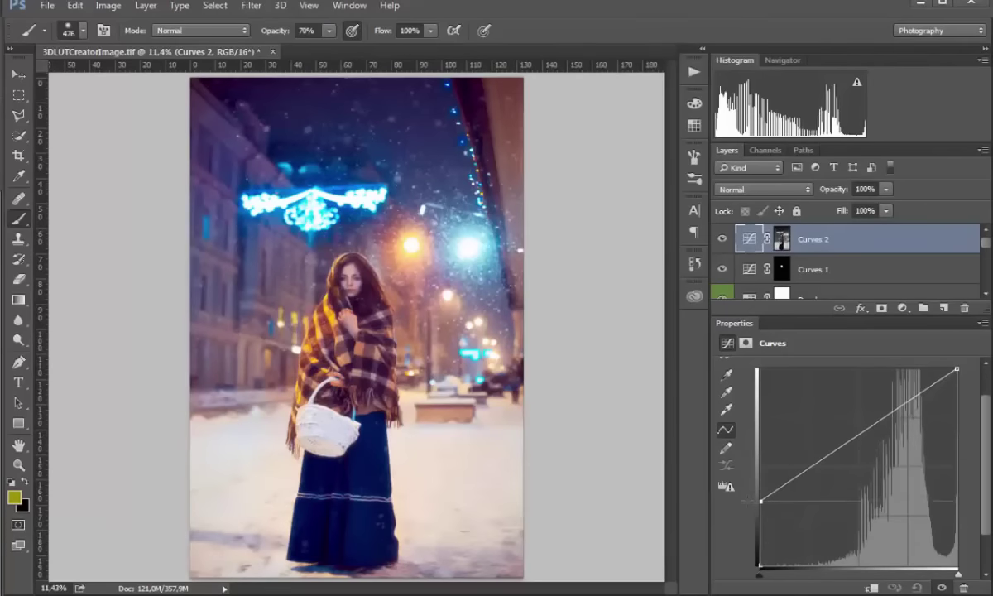
{"action": "key", "text": "alt+4"}
{"action": "key", "text": "alt+5"}
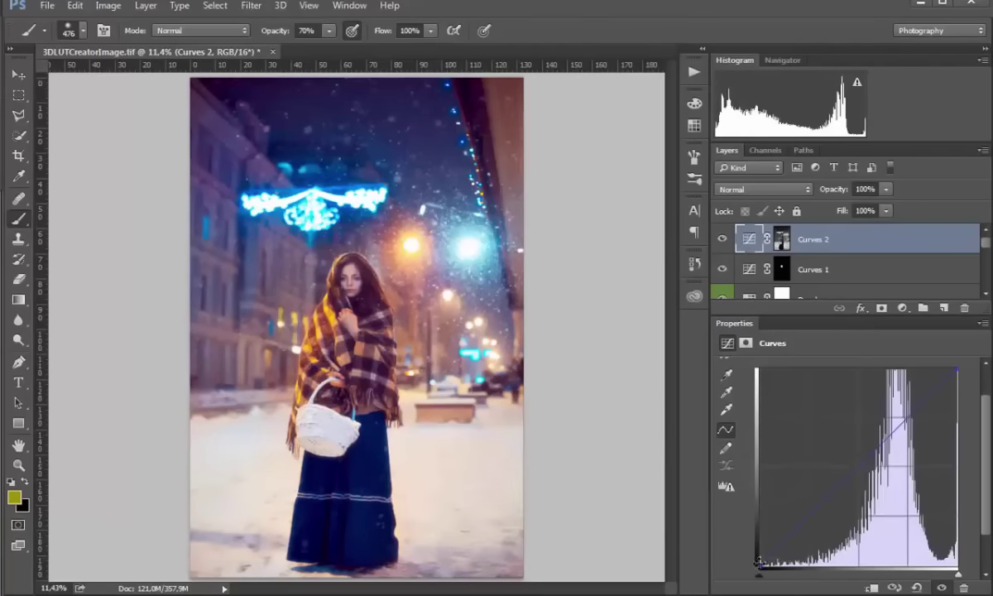
{"action": "left_click_drag", "start_coordinate": [758, 563], "coordinate": [759, 526]}
Set the black input level of the Curves 2 mask to 74 with Levels and compare the image with the layer hidden and shown
{"action": "left_click", "coordinate": [780, 240]}
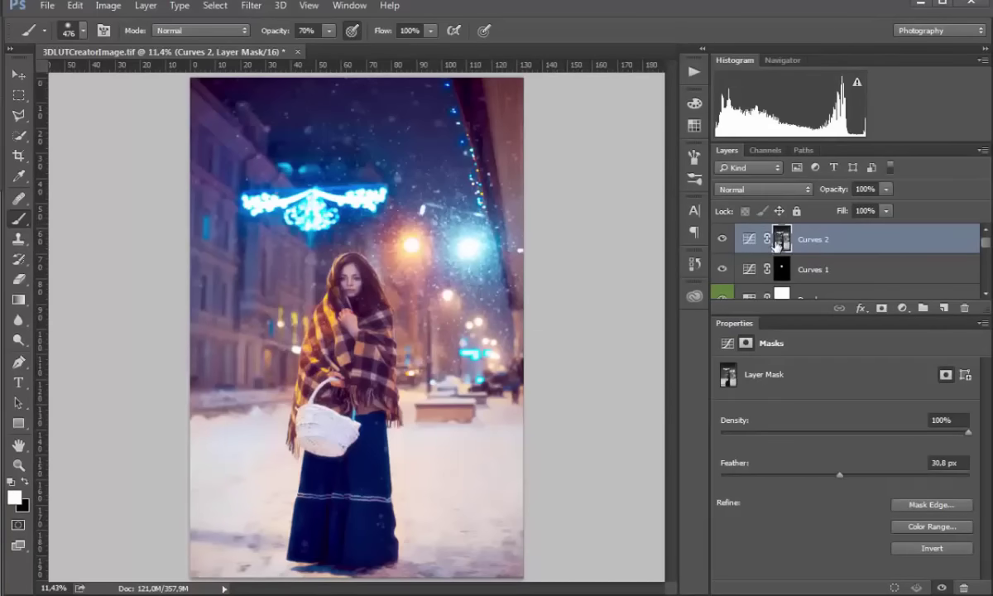
{"action": "key", "text": "ctrl+l"}
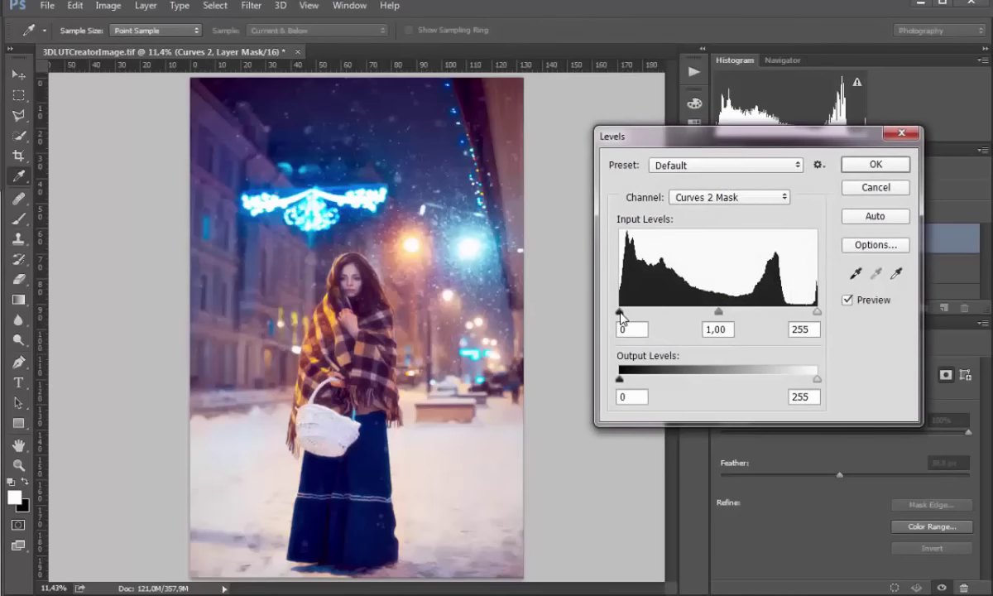
{"action": "left_click_drag", "start_coordinate": [621, 312], "coordinate": [679, 315]}
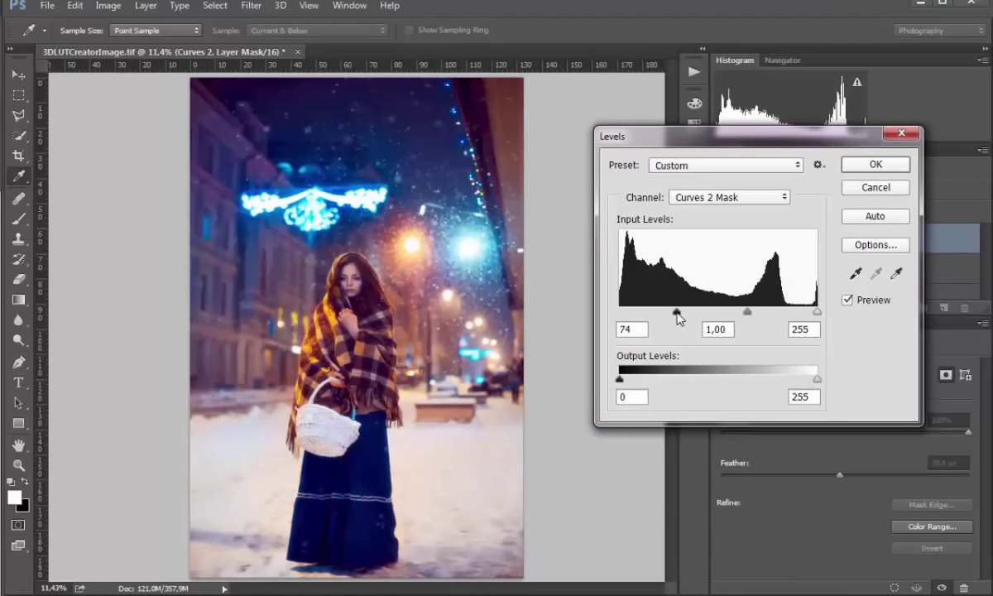
{"action": "left_click", "coordinate": [875, 166]}
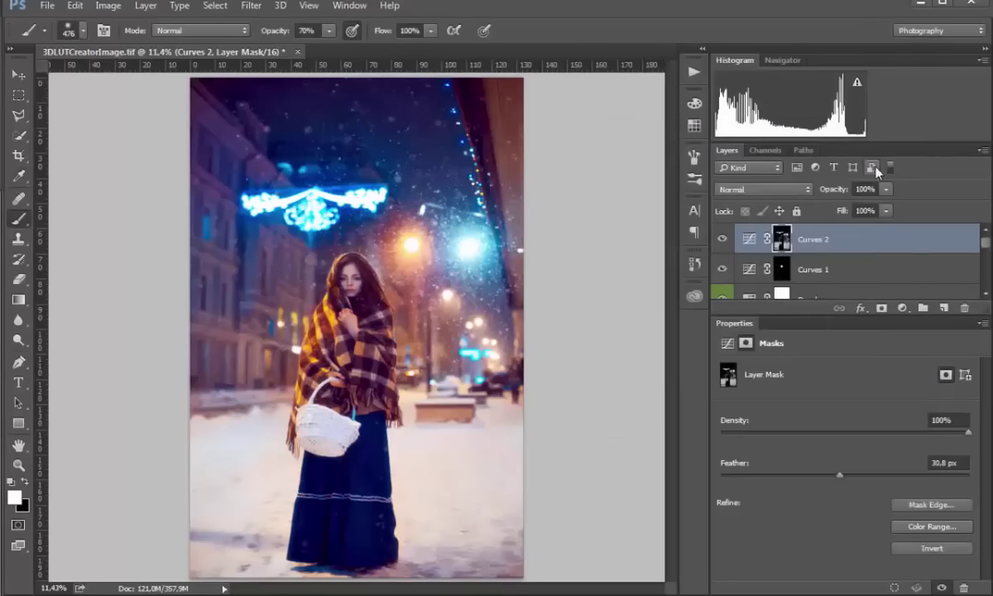
{"action": "left_click", "coordinate": [722, 240]}
{"action": "left_click", "coordinate": [721, 242]}
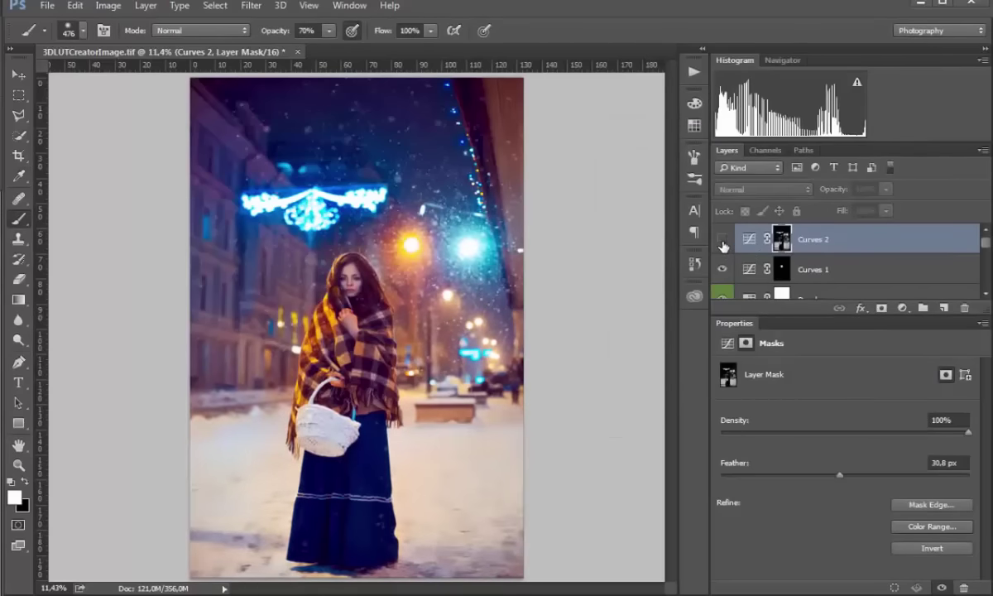
{"action": "left_click", "coordinate": [721, 243]}
{"action": "left_click", "coordinate": [722, 242]}
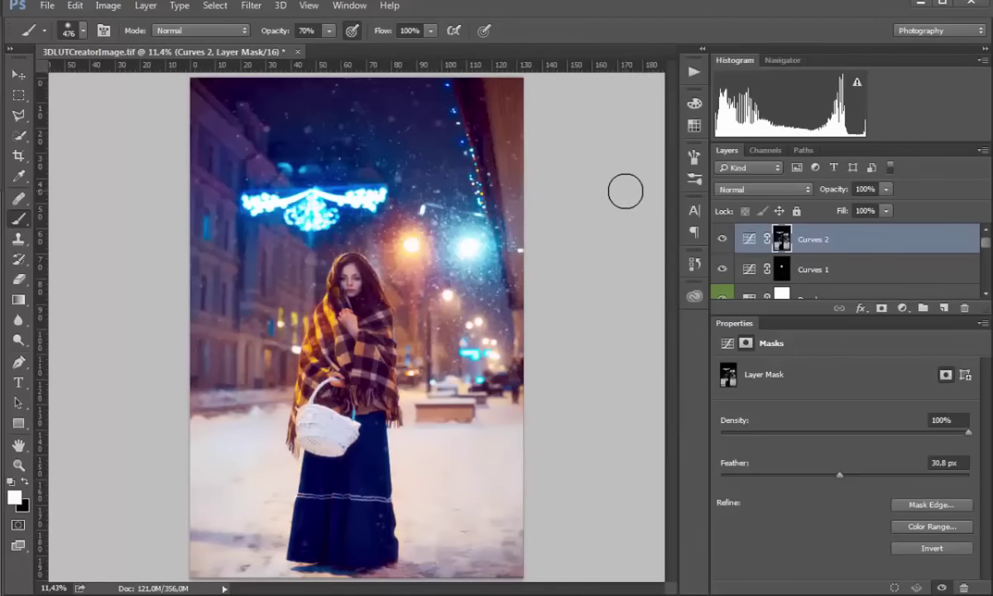
Create a high-pass sharpening layer named Highpass sharpen Red in Soft Light mode above Curves 2
{"action": "key", "text": "ctrl+shift+alt+n"}
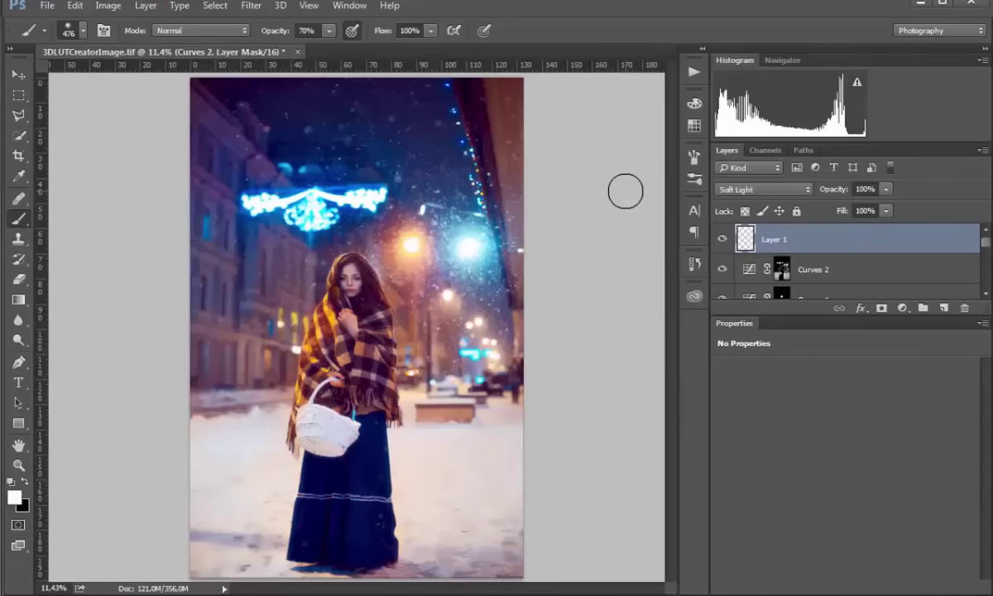
{"action": "key", "text": "ctrl+plus"}
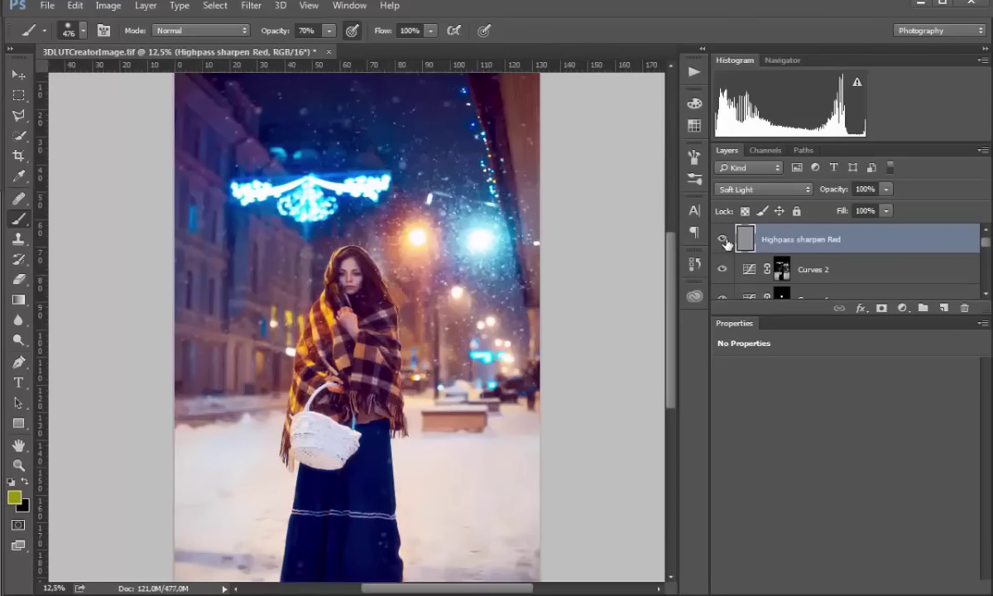